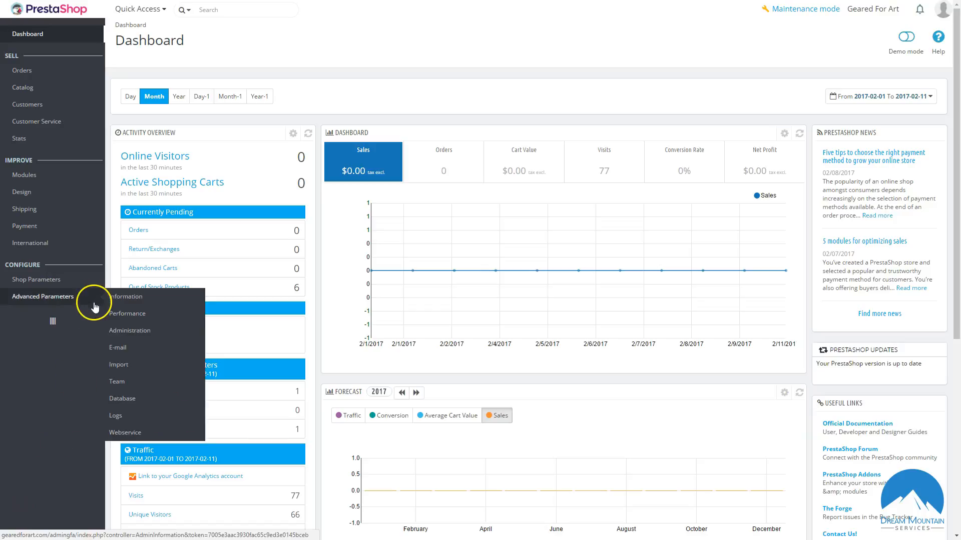
# - Open the catalog's category list
pyautogui.moveTo(22, 88)
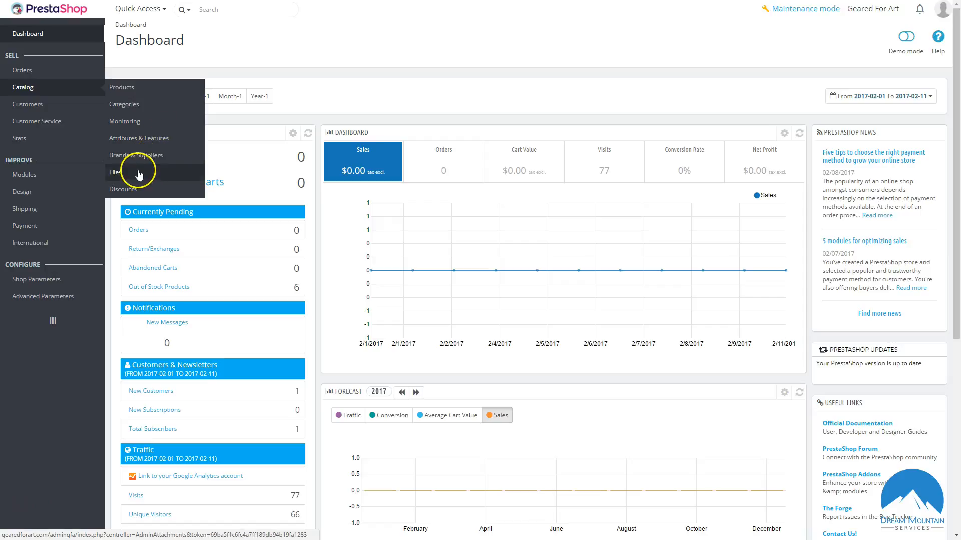
pyautogui.click(160, 192)
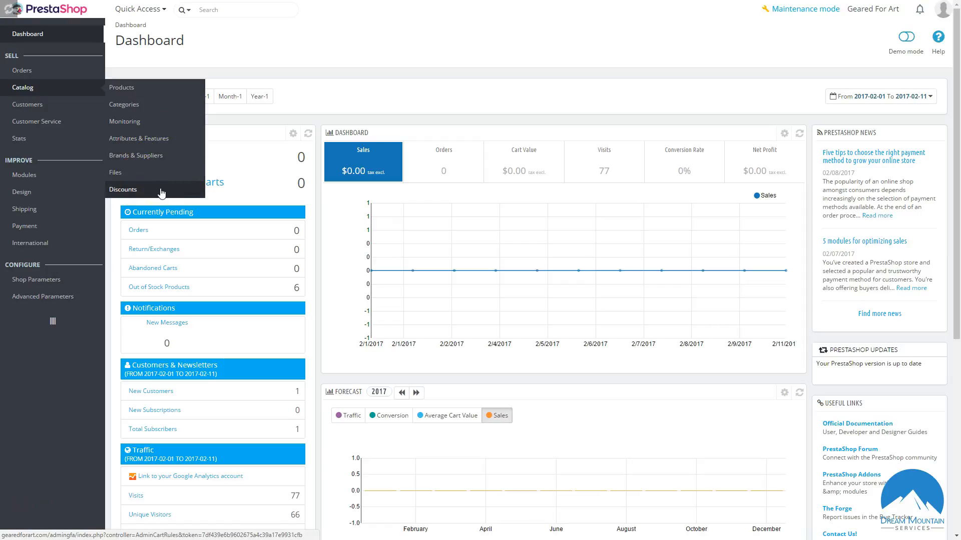
pyautogui.click(134, 90)
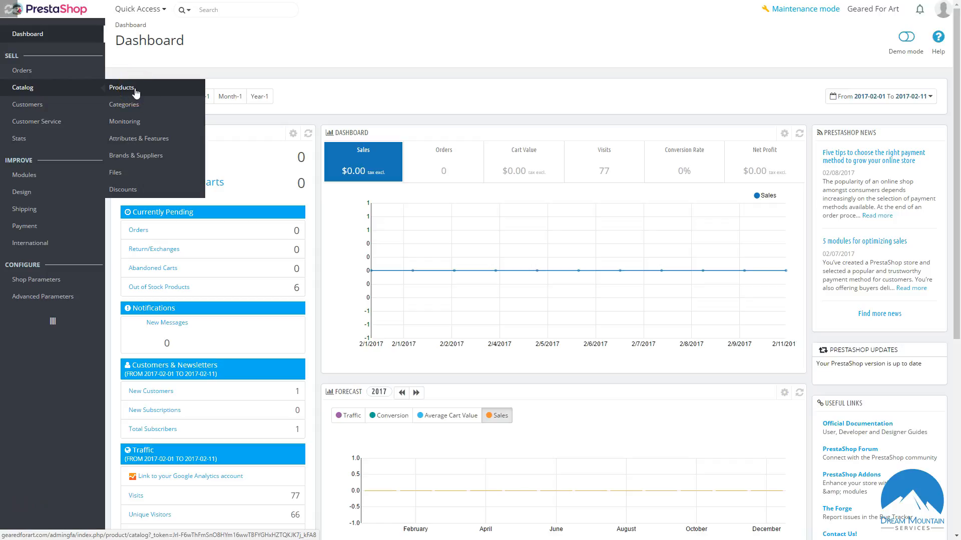
pyautogui.click(132, 105)
pyautogui.click(134, 107)
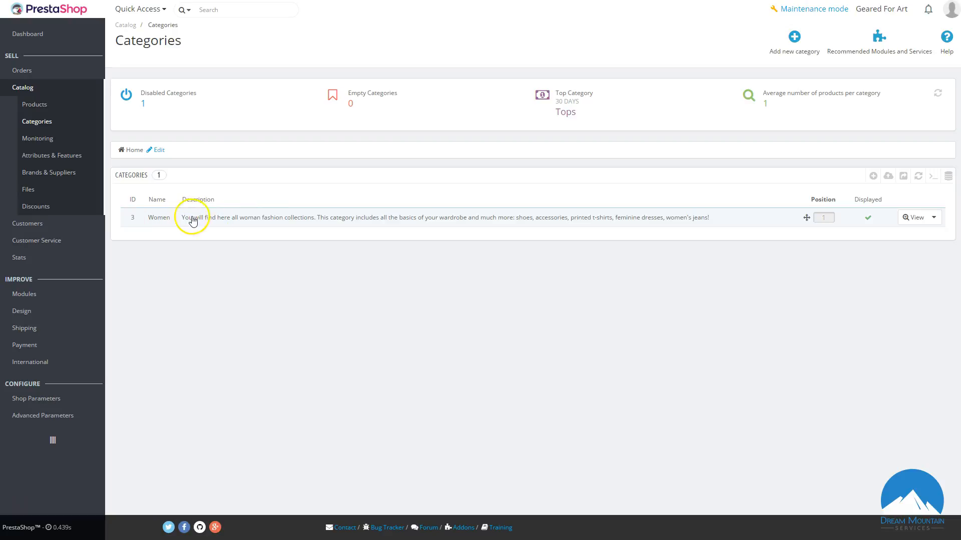
# - Delete the Women category, choosing to remove the products that are listed only within this category and no others
pyautogui.click(934, 219)
pyautogui.click(916, 257)
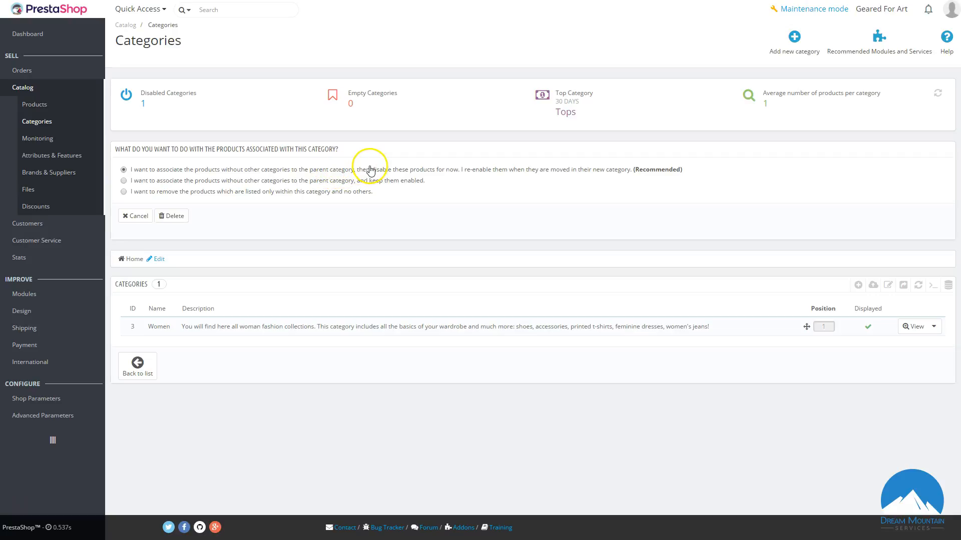
pyautogui.click(124, 192)
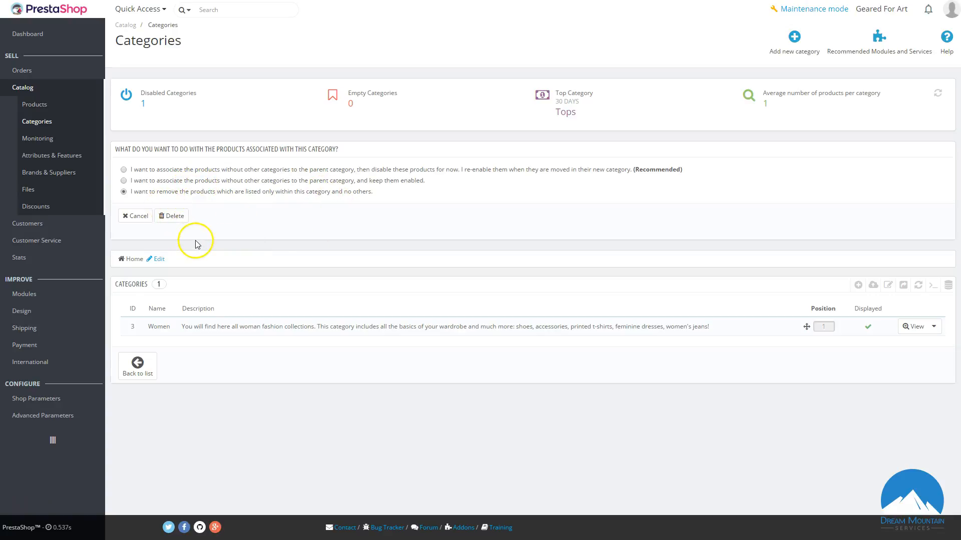
pyautogui.click(176, 220)
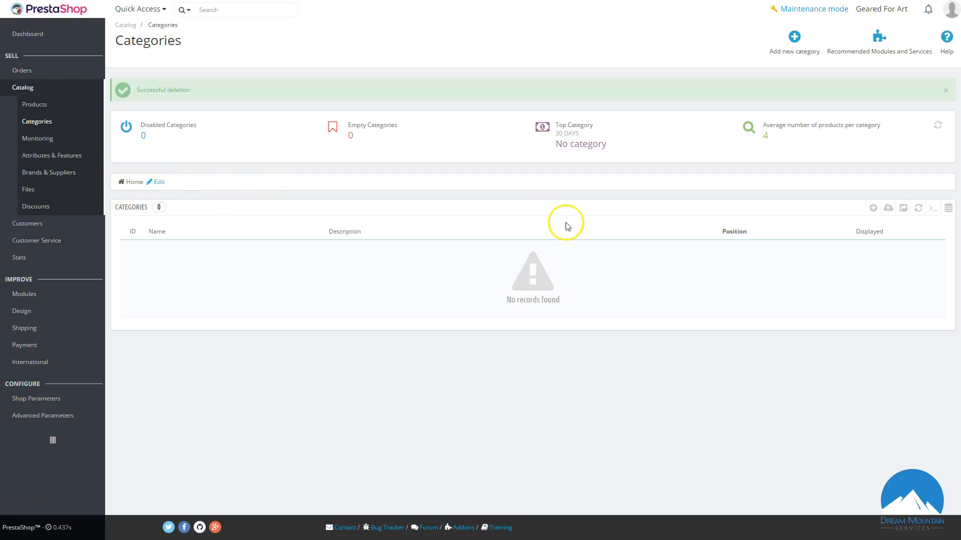
# - Start a new category named Tables with Home as its parent category
pyautogui.click(874, 210)
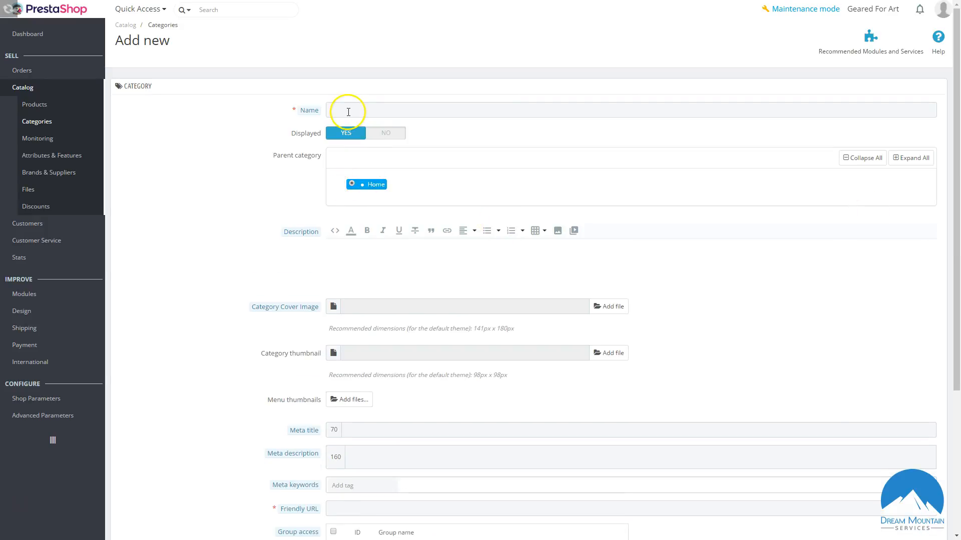
pyautogui.click(353, 109)
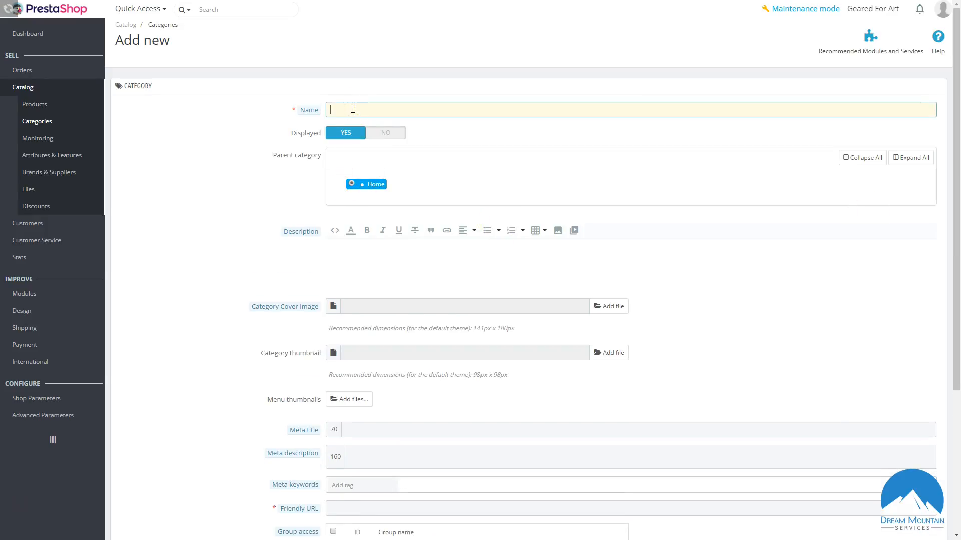
pyautogui.write('Tables')
pyautogui.click(377, 185)
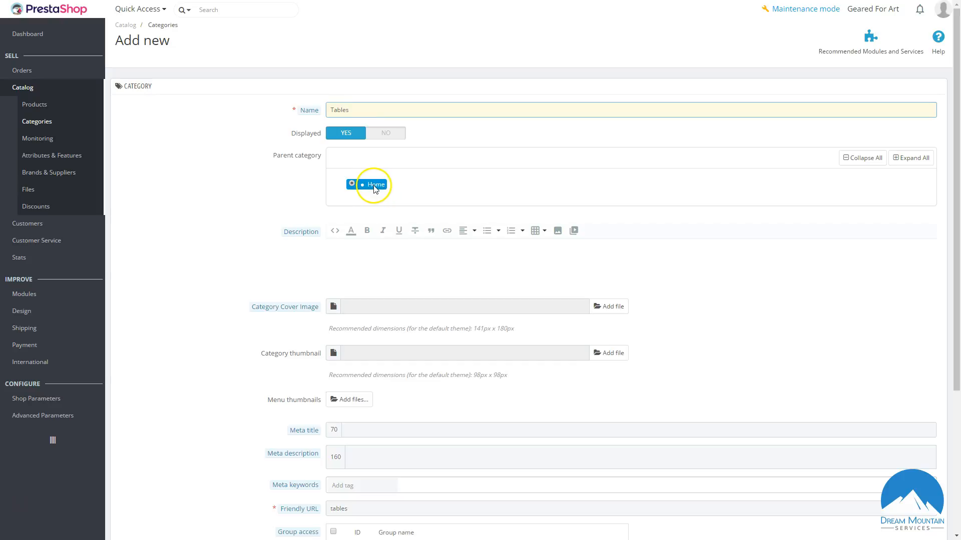
pyautogui.click(368, 264)
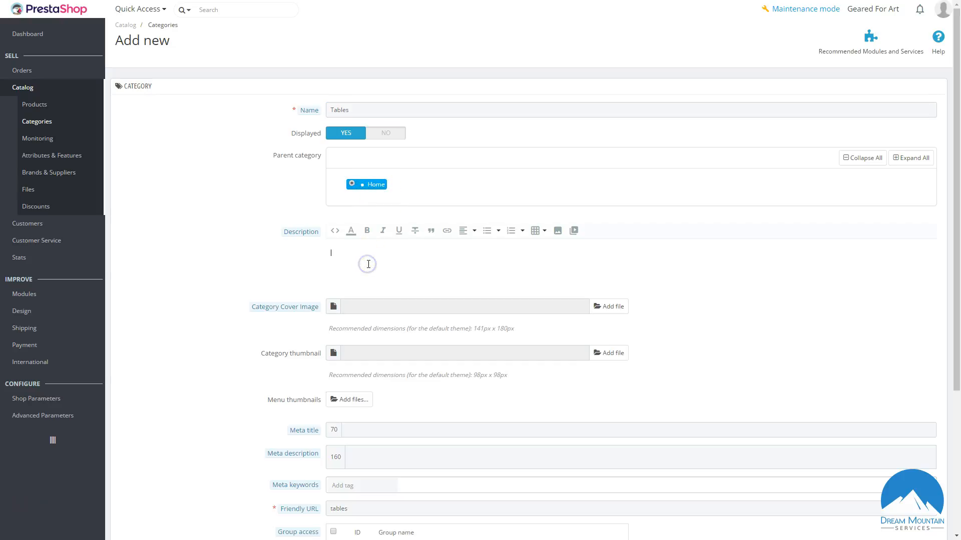
# - Review the cover image, thumbnail and meta title fields of the new Tables category
pyautogui.scroll(-1, 367, 263)
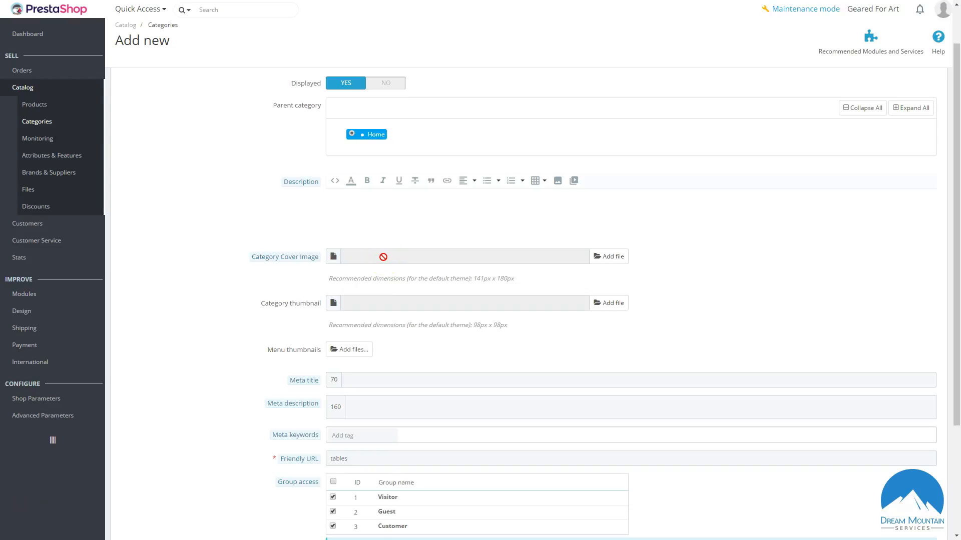
pyautogui.scroll(-1, 383, 258)
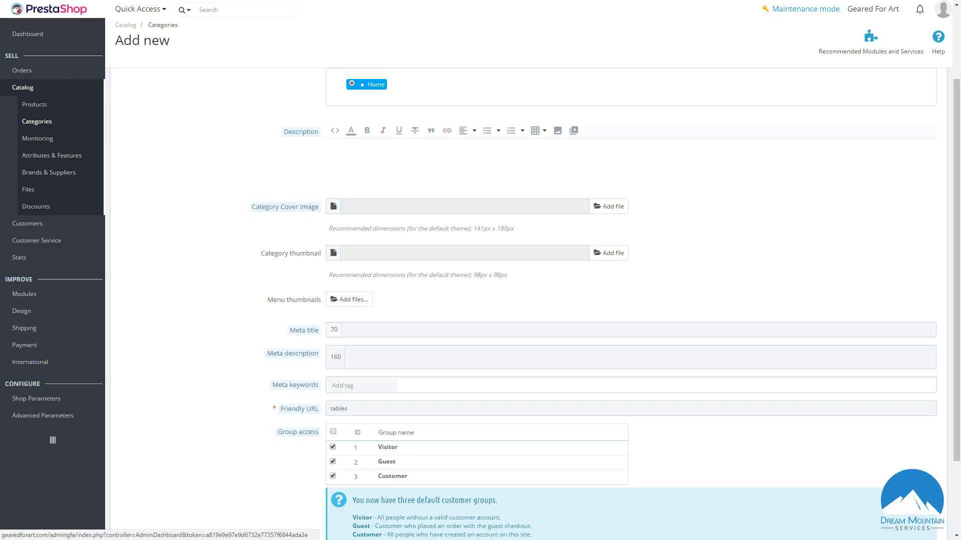
pyautogui.click(370, 330)
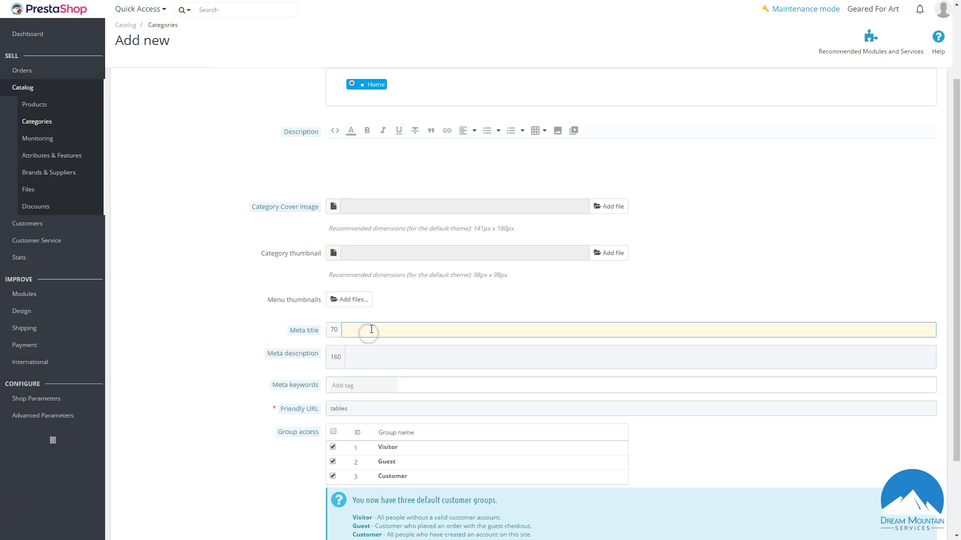
pyautogui.scroll(2, 385, 332)
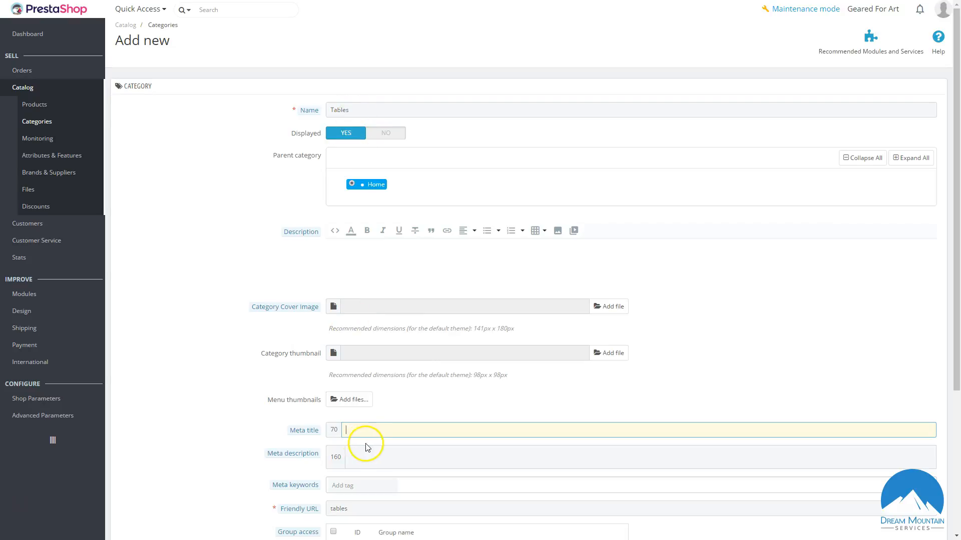
# - Try the meta description's character counter with the sample text "sdfasdfsdfsdf", and clear the text again
pyautogui.scroll(-1, 365, 431)
pyautogui.click(367, 406)
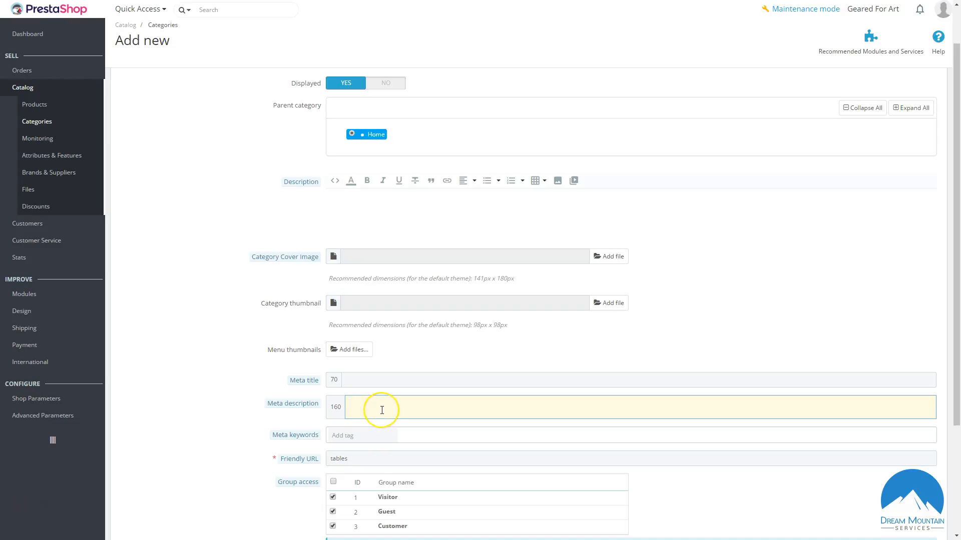
pyautogui.moveTo(333, 407); pyautogui.dragTo(346, 408)
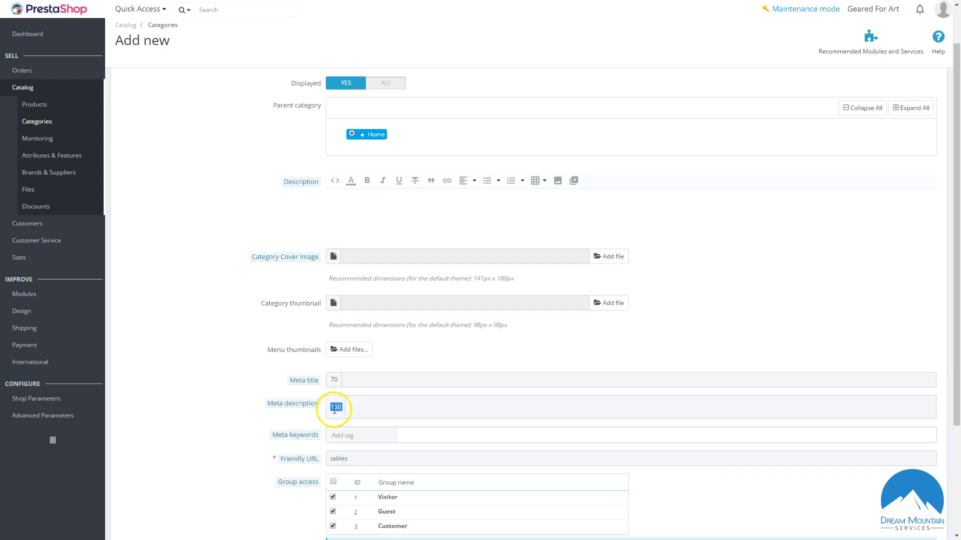
pyautogui.click(368, 411)
pyautogui.write('sdfasdfsdfsdf')
pyautogui.doubleClick(342, 409)
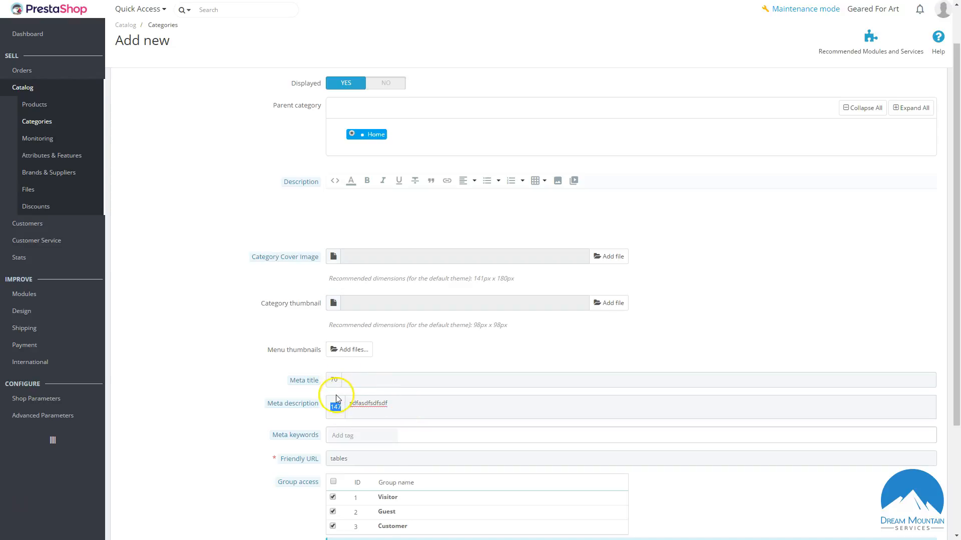
pyautogui.doubleClick(405, 405)
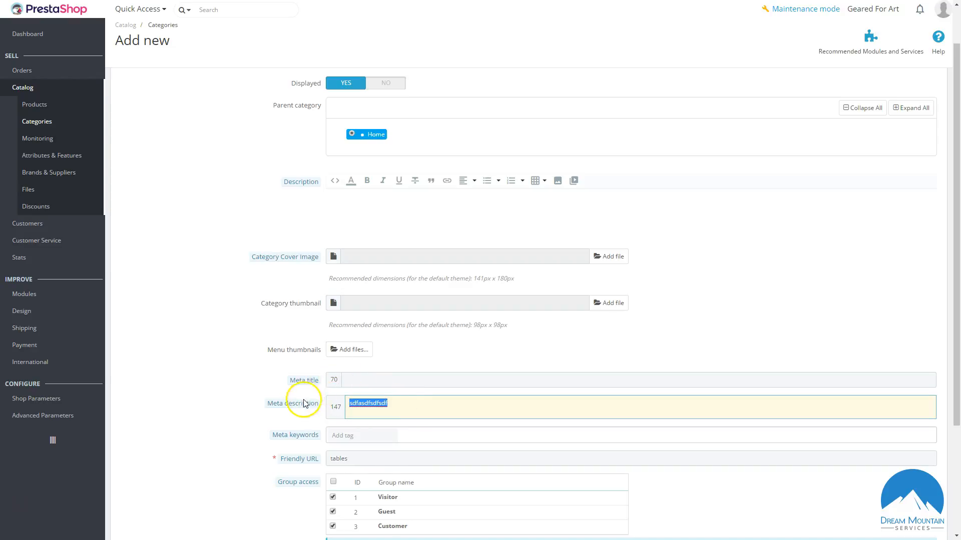
pyautogui.press('BackSpace')
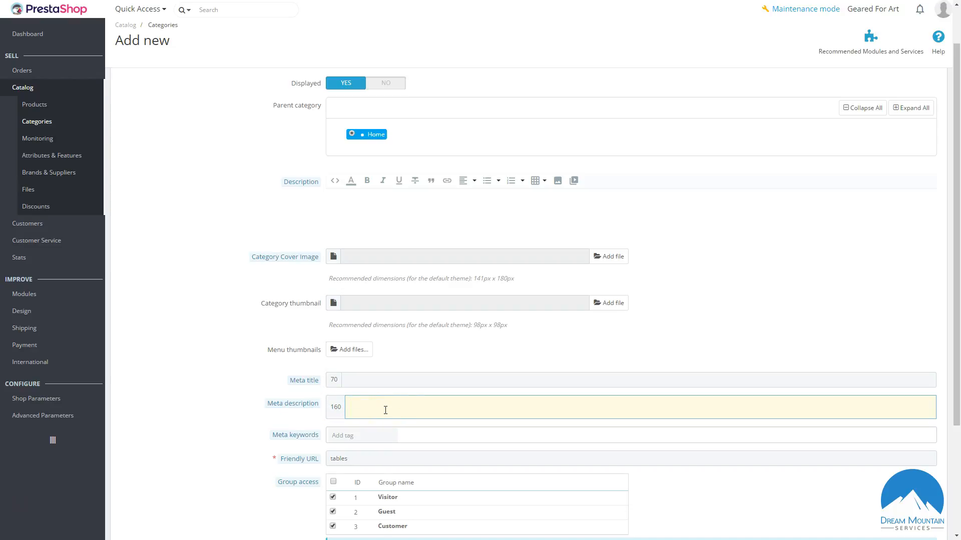
# - Examine the meta keywords, friendly URL and group access settings of the Tables category, including the field hints
pyautogui.scroll(-1, 385, 411)
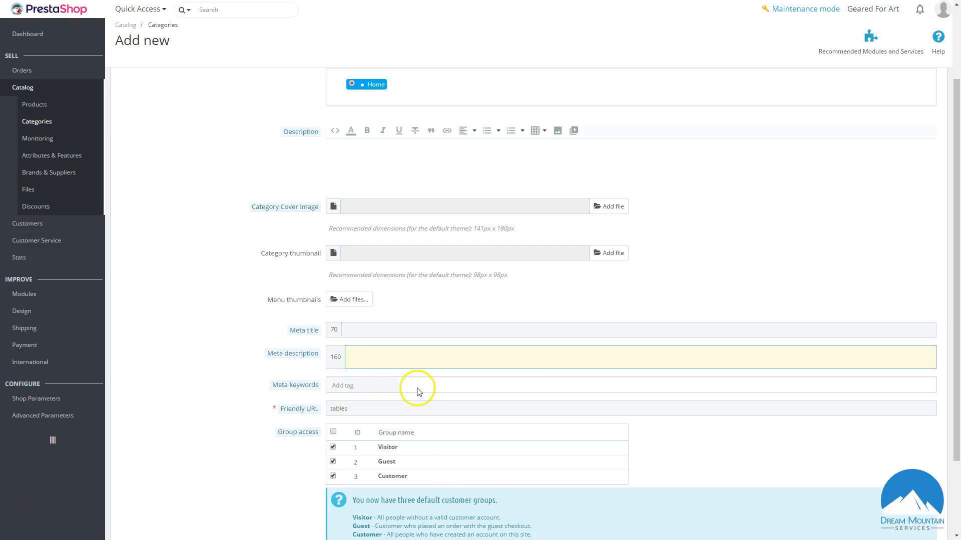
pyautogui.moveTo(290, 388)
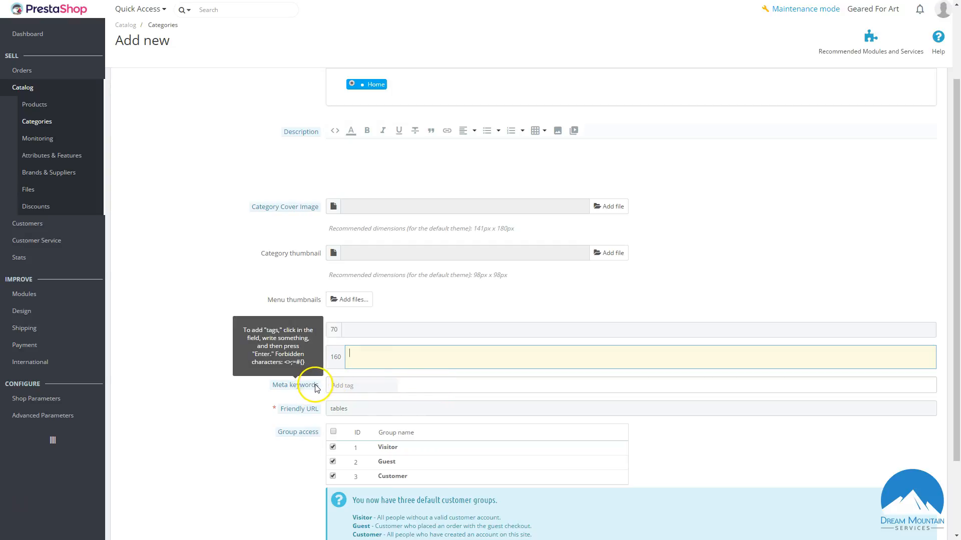
pyautogui.scroll(-1, 390, 403)
pyautogui.scroll(-1, 391, 402)
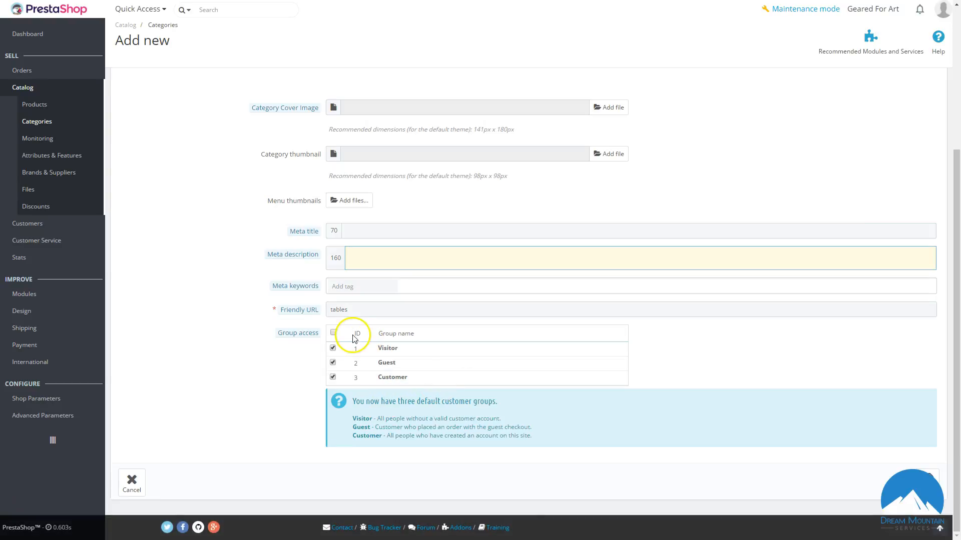
pyautogui.moveTo(300, 310)
pyautogui.scroll(1, 416, 417)
pyautogui.scroll(1, 416, 417)
pyautogui.moveTo(280, 408)
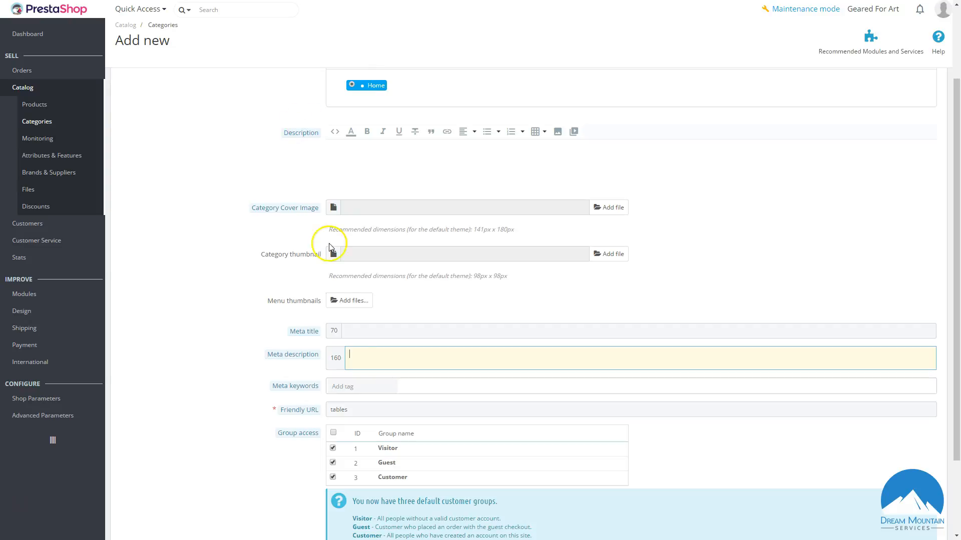
pyautogui.scroll(-1, 456, 384)
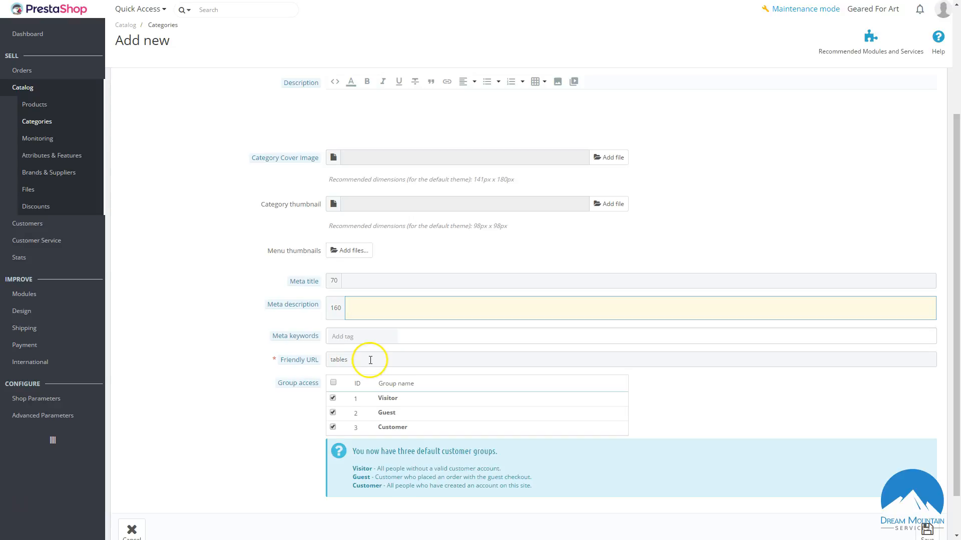
pyautogui.scroll(-1, 368, 357)
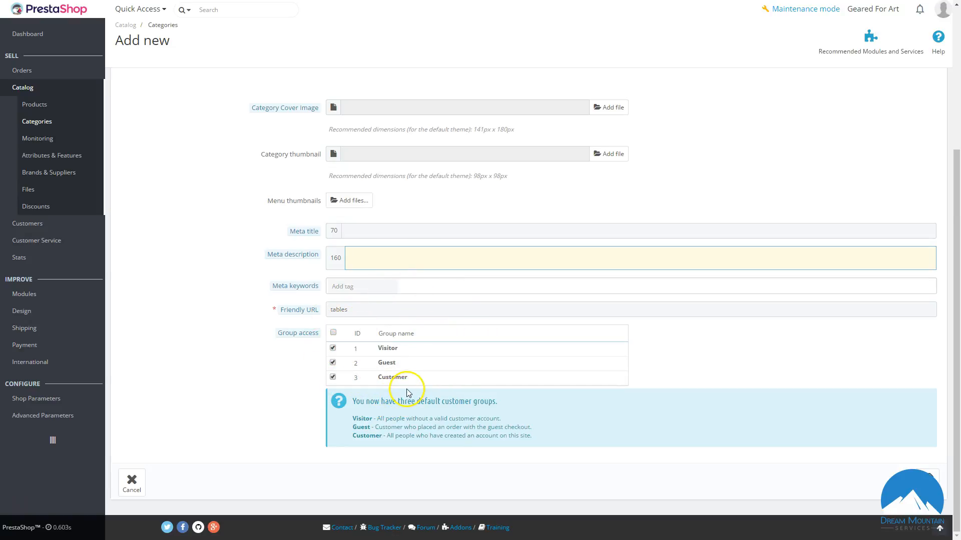
# - Save the new Tables category
pyautogui.scroll(4, 497, 393)
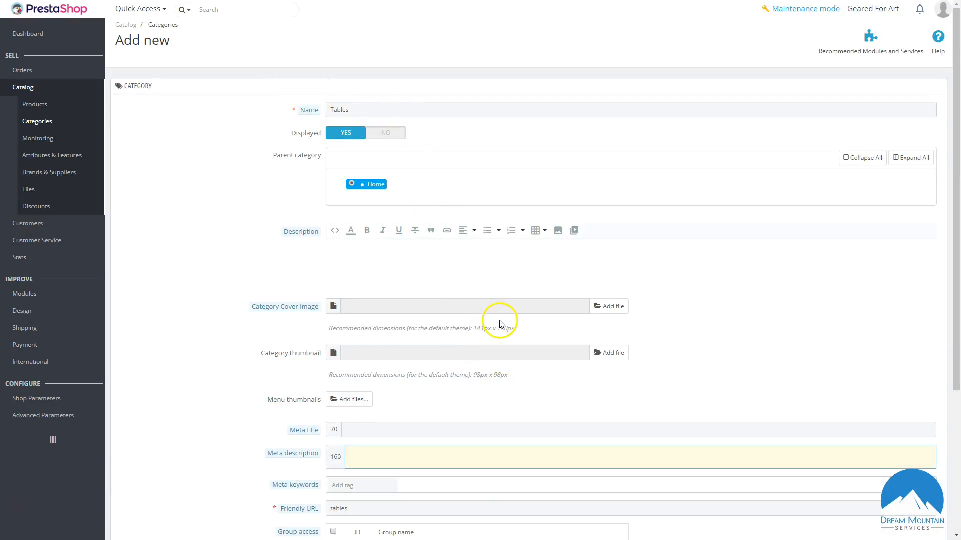
pyautogui.scroll(-4, 498, 300)
pyautogui.click(931, 481)
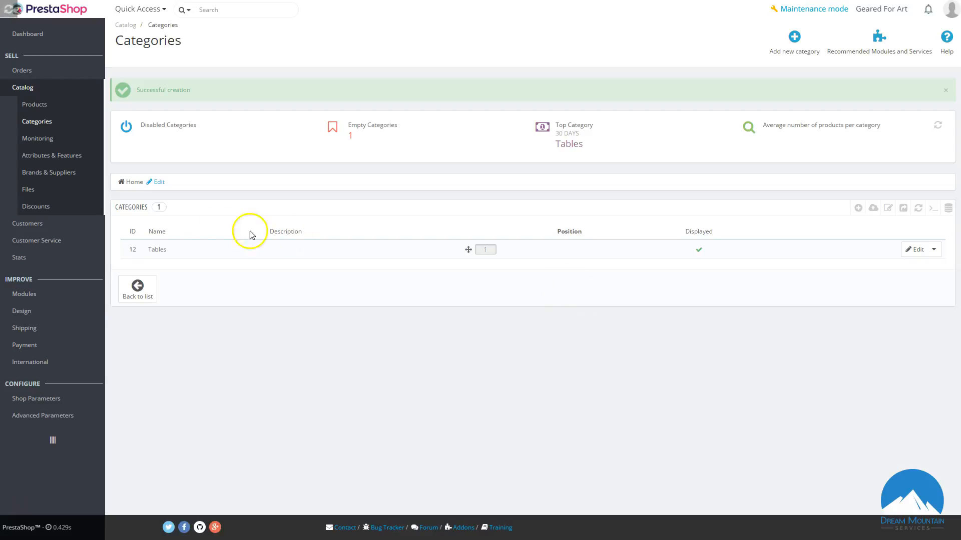
# - View the contents of the Tables category and return to the main category list
pyautogui.click(935, 249)
pyautogui.click(914, 303)
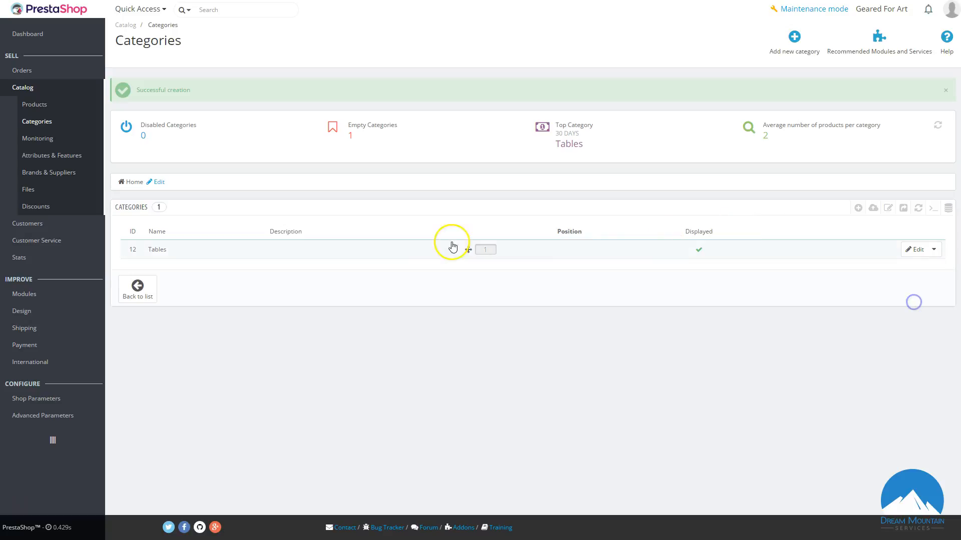
pyautogui.click(179, 247)
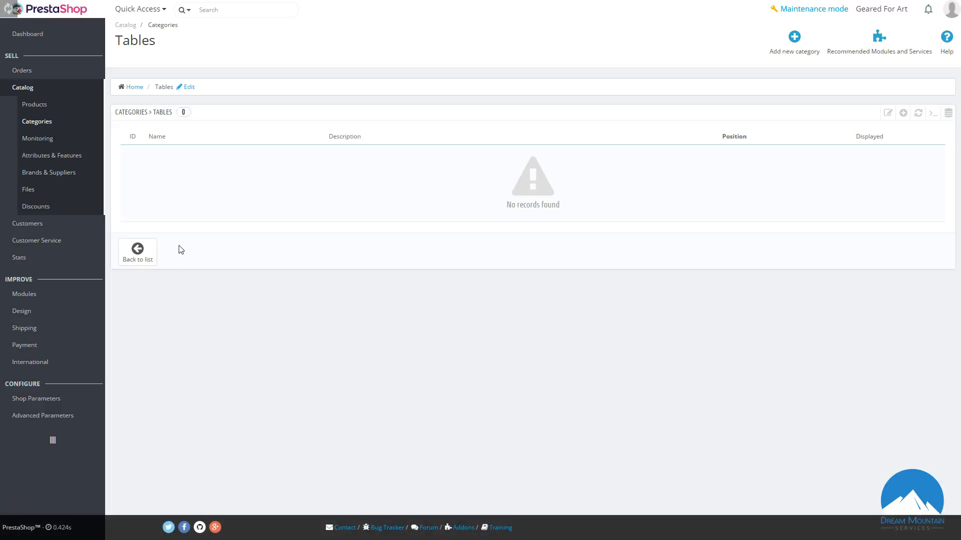
pyautogui.click(140, 91)
pyautogui.click(141, 254)
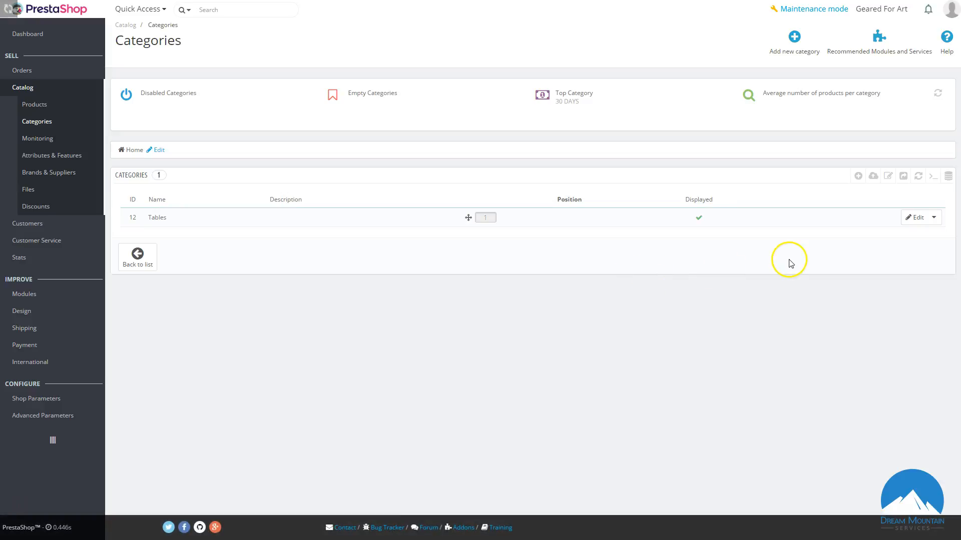
# - Start a new category, name it Coloring Paper, and check the remaining fields of its form
pyautogui.click(859, 176)
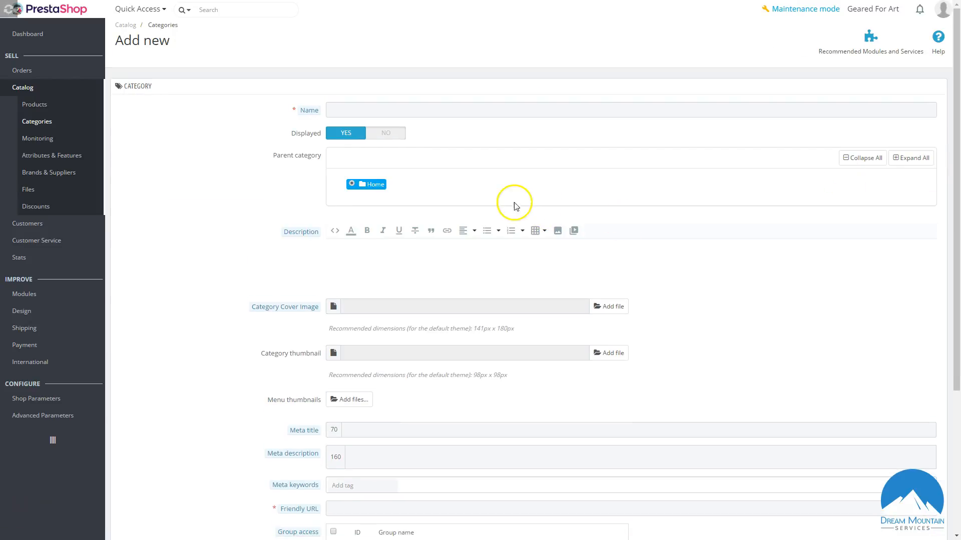
pyautogui.click(362, 109)
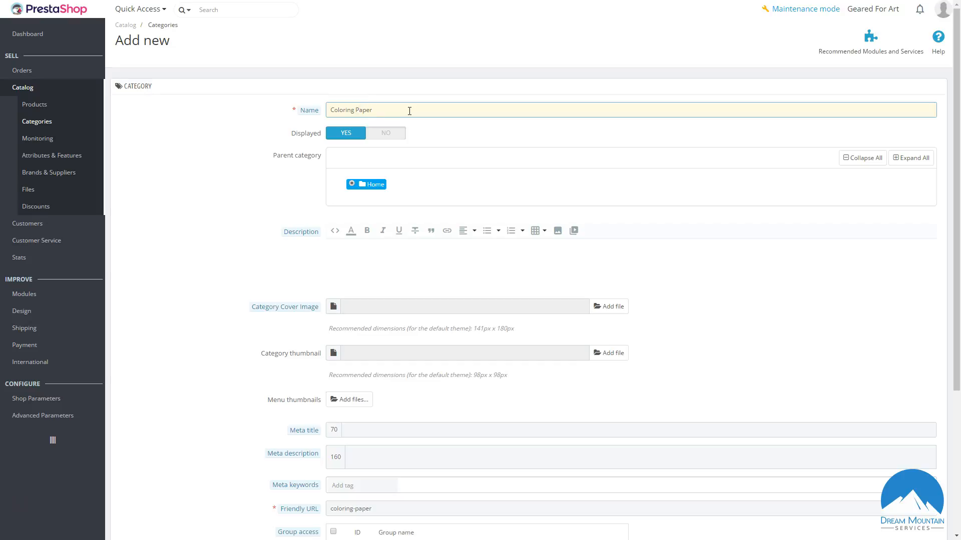
pyautogui.scroll(-4, 570, 298)
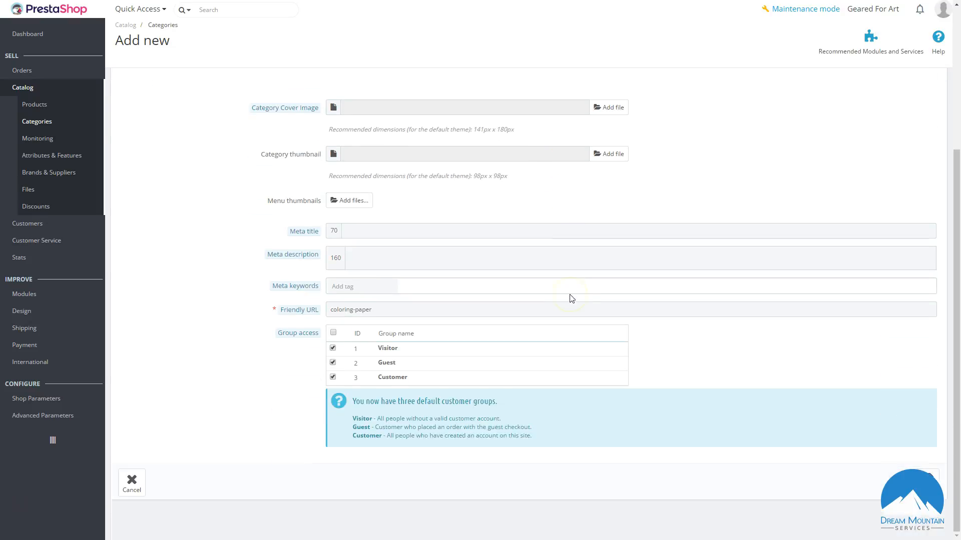
pyautogui.scroll(4, 570, 298)
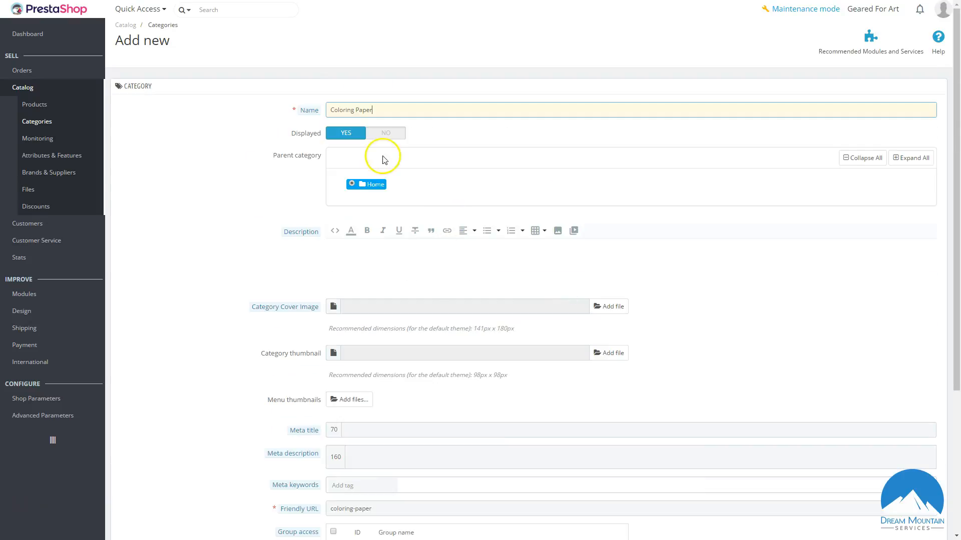
# - Try Tables as the parent category of Coloring Paper, and return the parent to Home
pyautogui.click(374, 185)
pyautogui.click(363, 197)
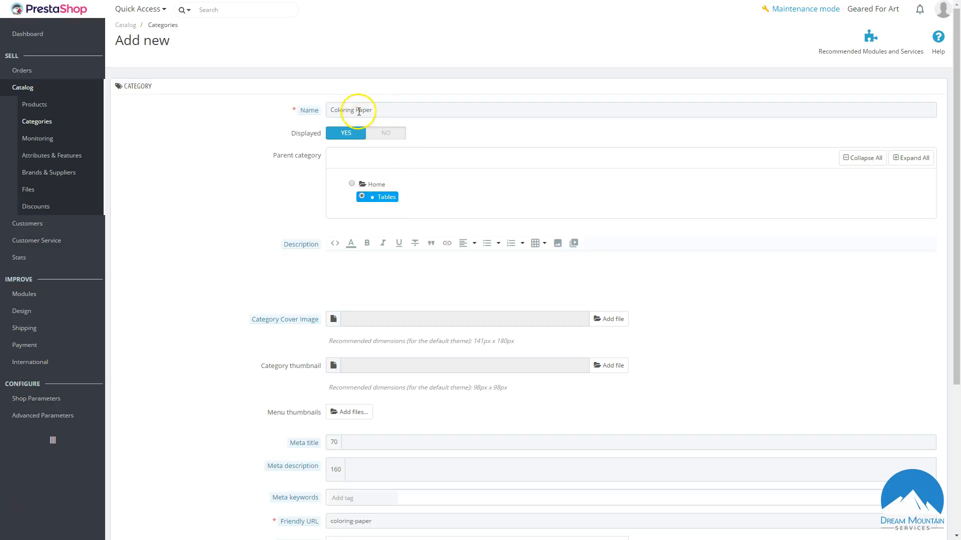
pyautogui.click(353, 184)
# - Save the new Coloring Paper category
pyautogui.scroll(-5, 465, 205)
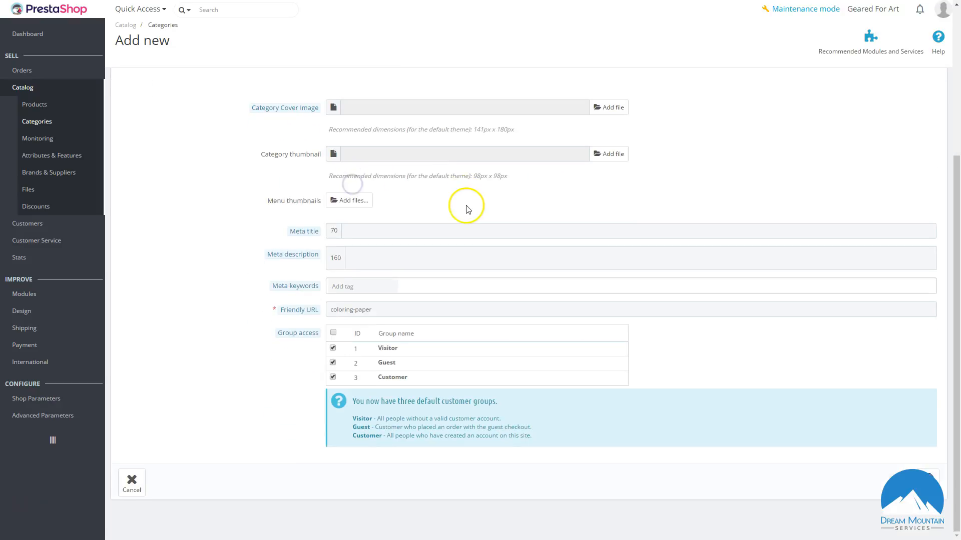
pyautogui.click(929, 492)
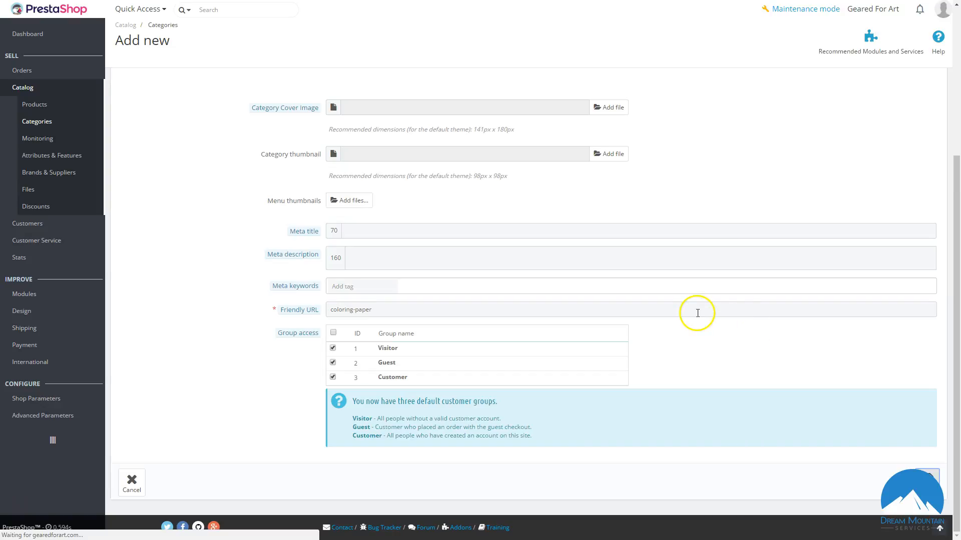
pyautogui.click(666, 309)
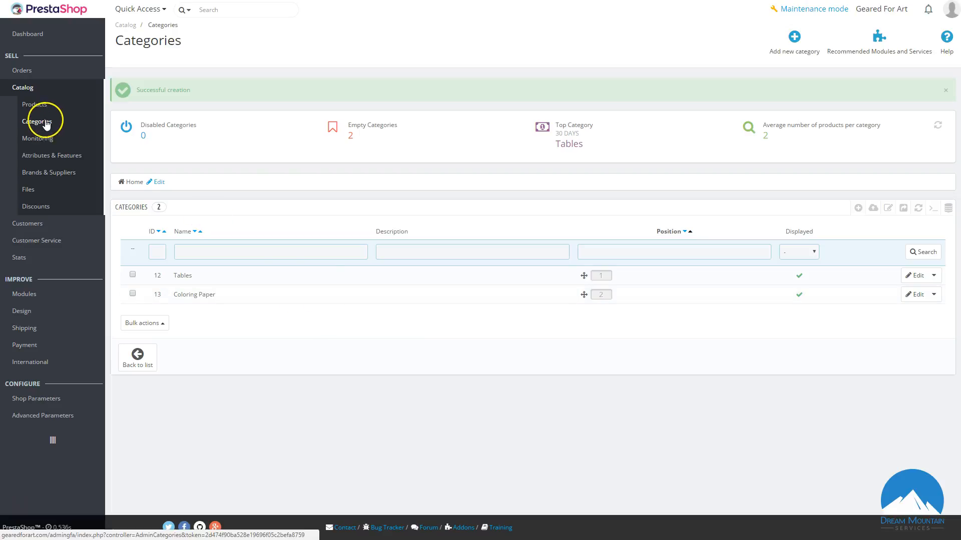
# - Examine the catalog's product attributes list and compare it with the product features list
pyautogui.click(38, 158)
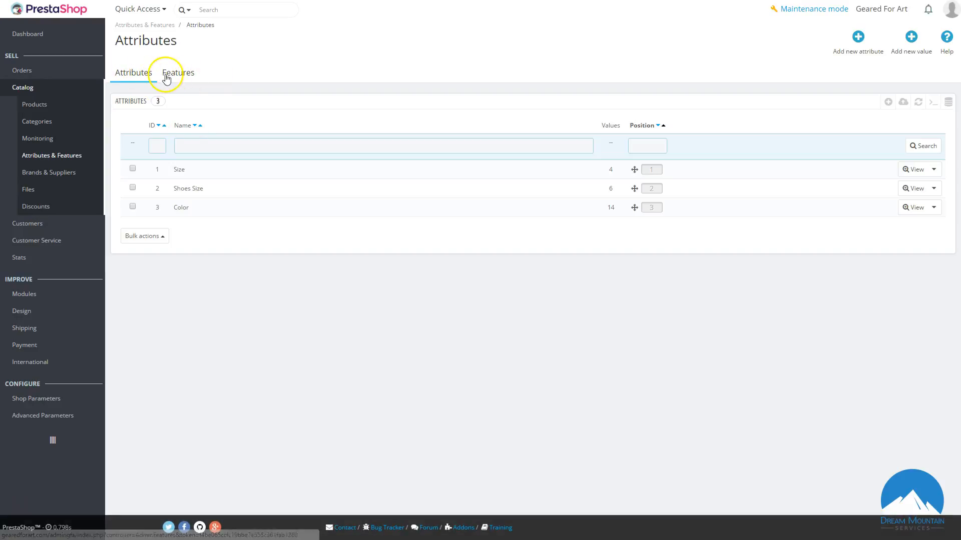
pyautogui.click(188, 74)
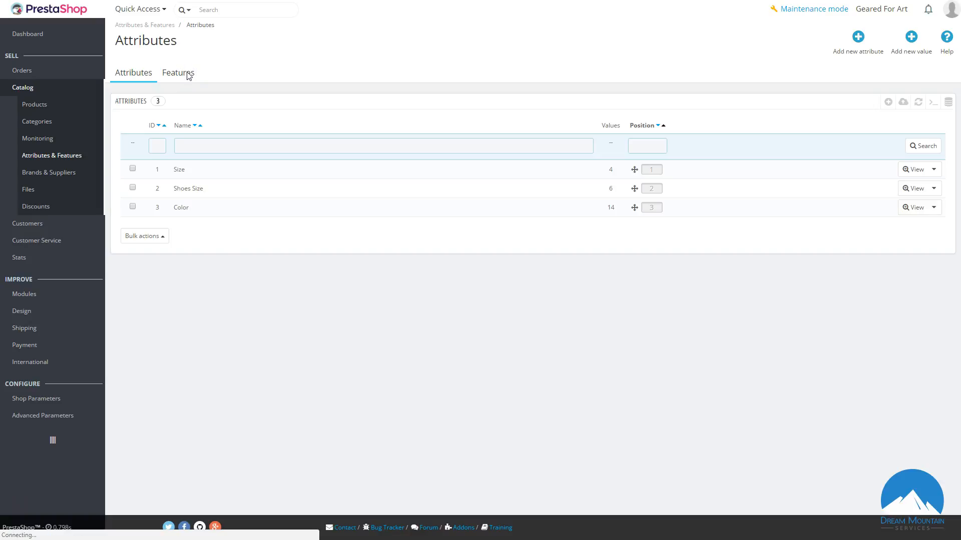
pyautogui.click(133, 76)
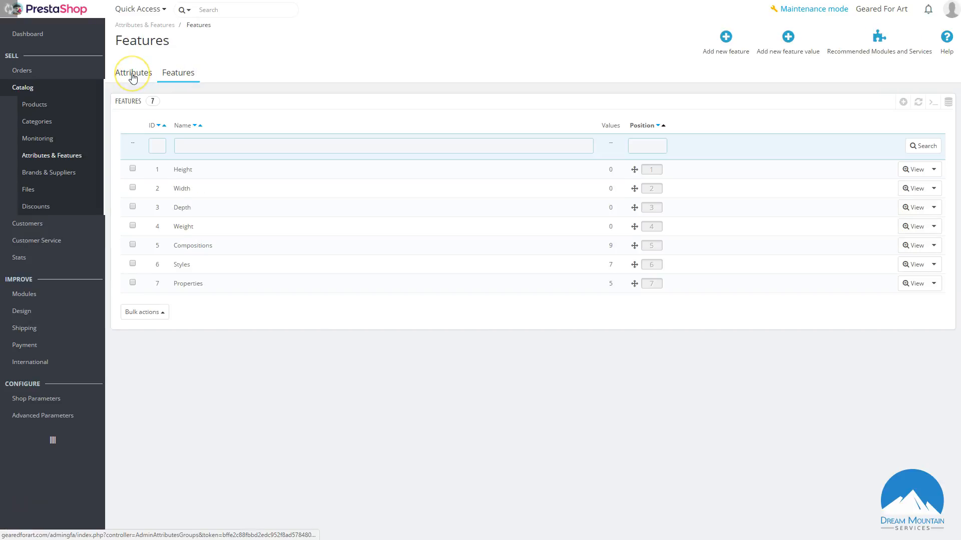
pyautogui.click(132, 77)
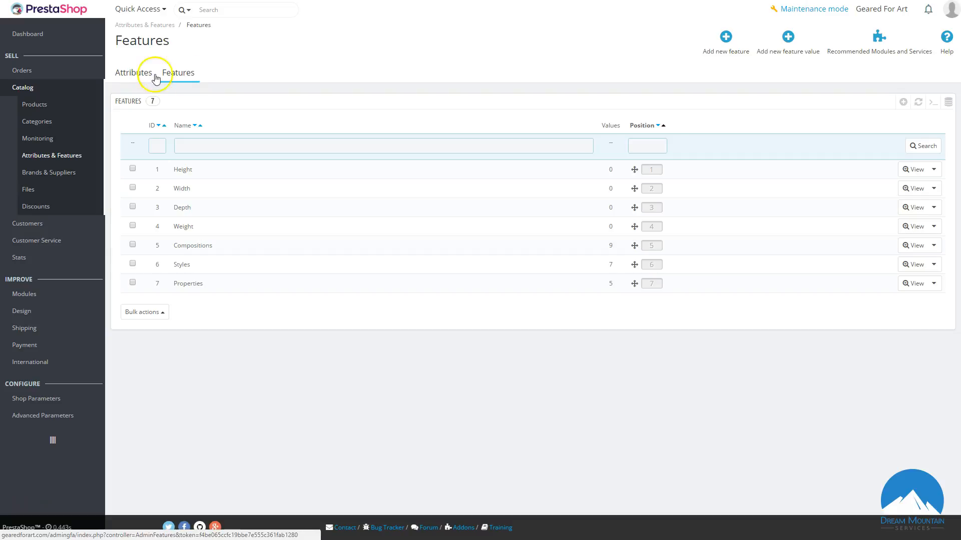
pyautogui.click(136, 78)
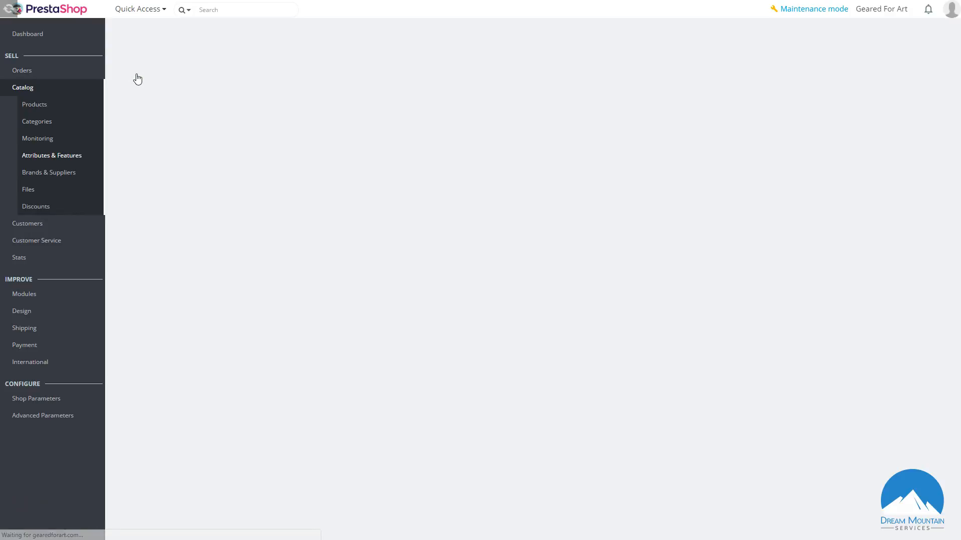
pyautogui.click(293, 150)
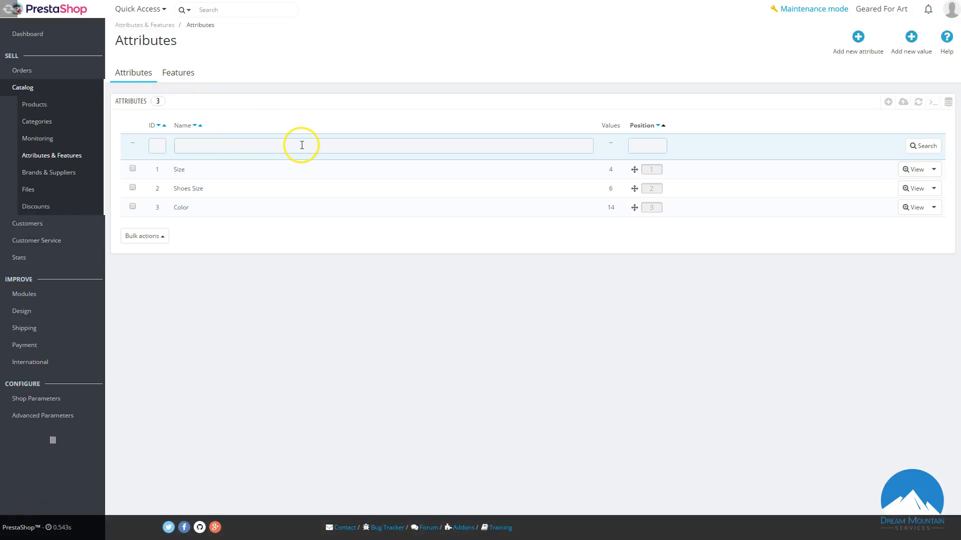
pyautogui.click(138, 76)
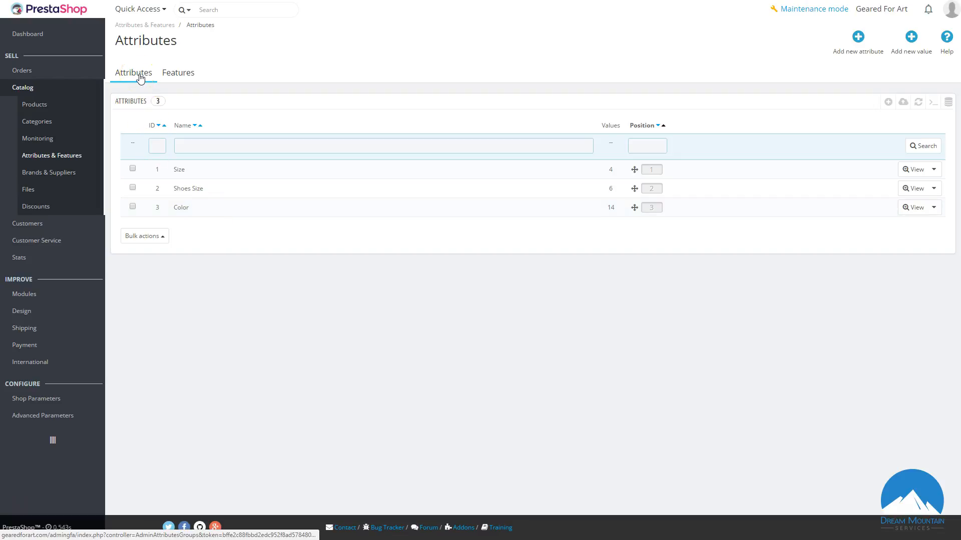
pyautogui.click(180, 74)
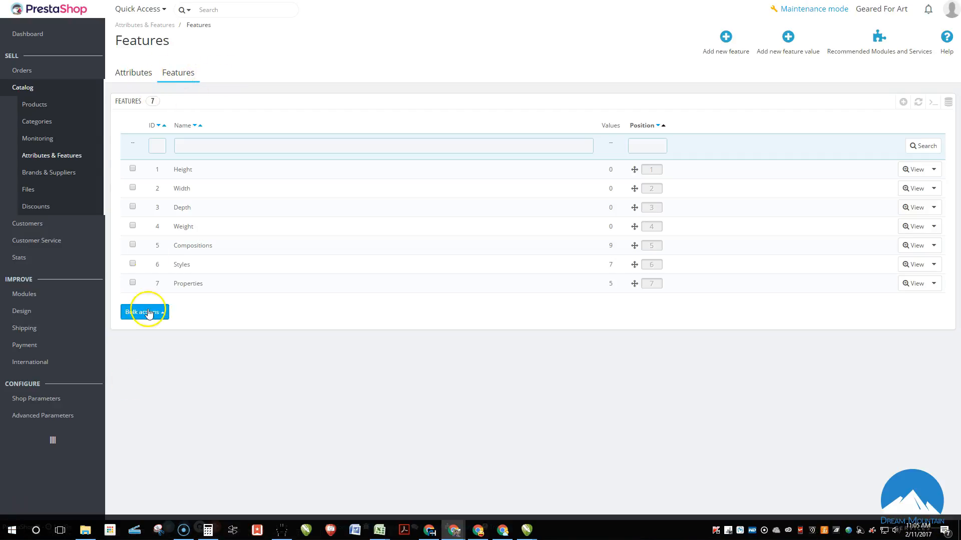
# - Review the store's brands and suppliers lists, including the brand addresses
pyautogui.click(49, 114)
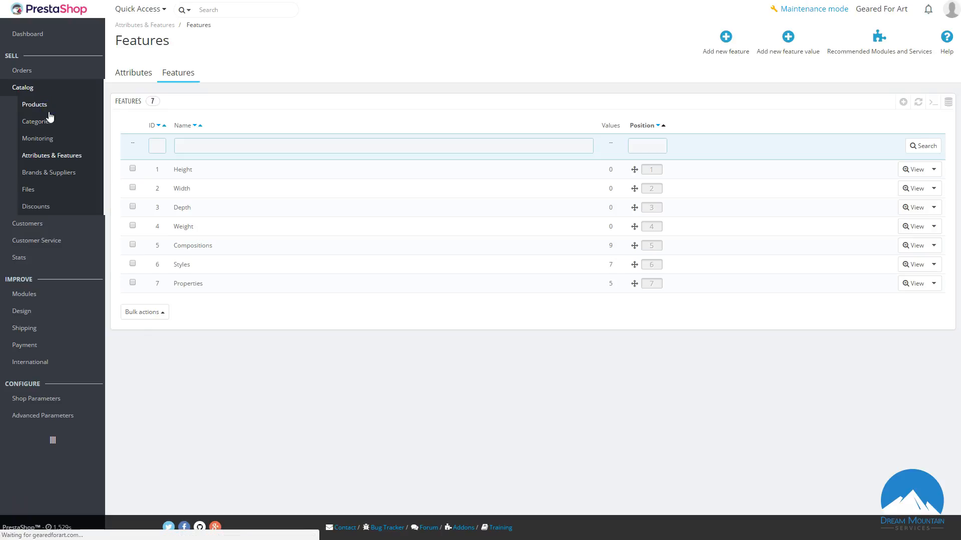
pyautogui.click(48, 172)
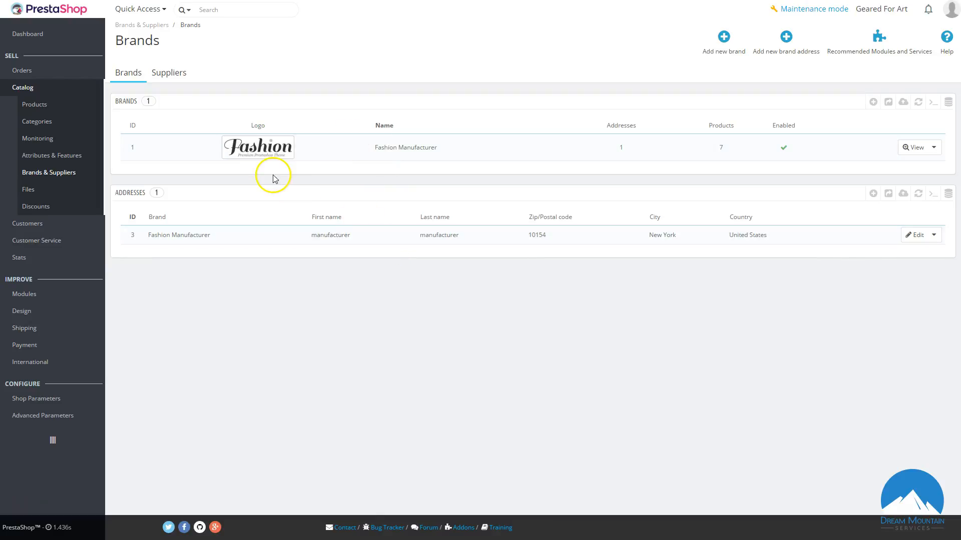
pyautogui.click(170, 74)
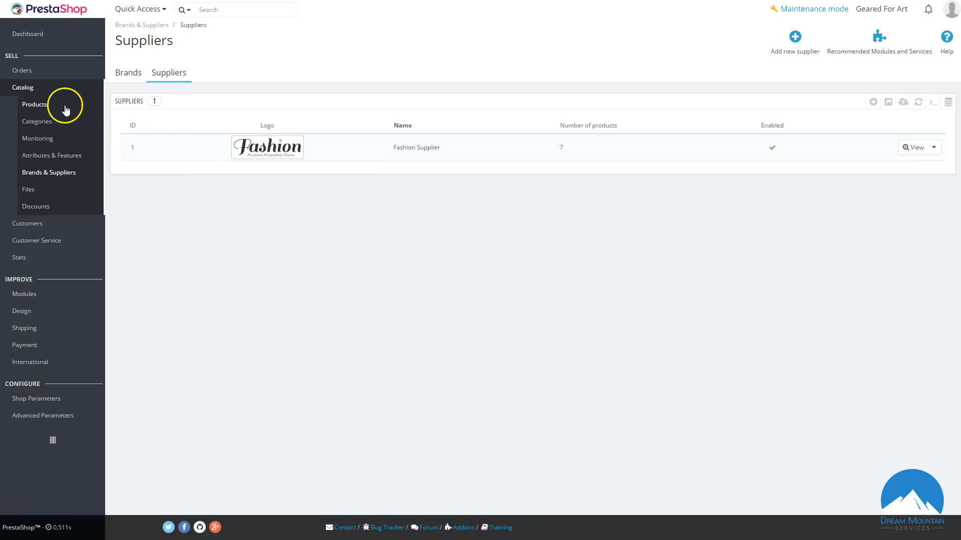
pyautogui.click(137, 73)
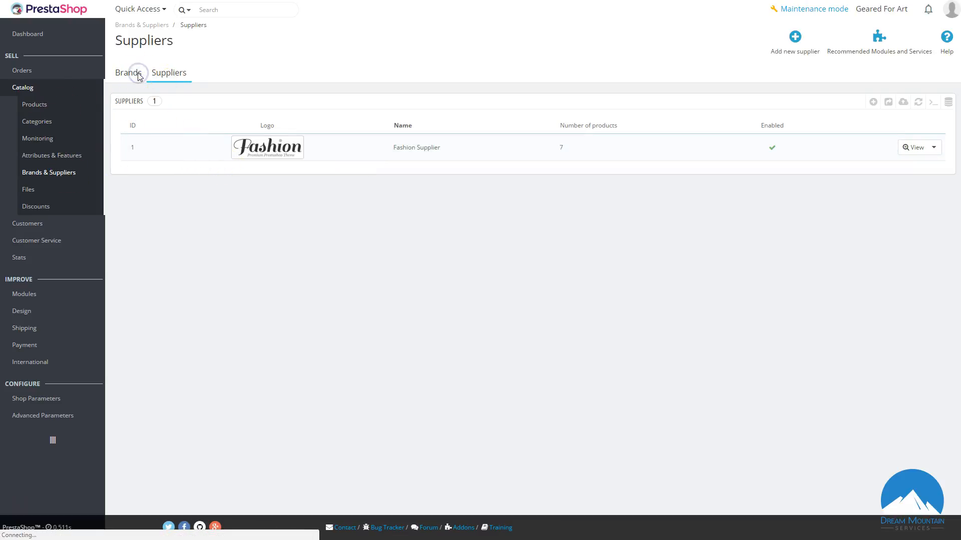
pyautogui.click(166, 78)
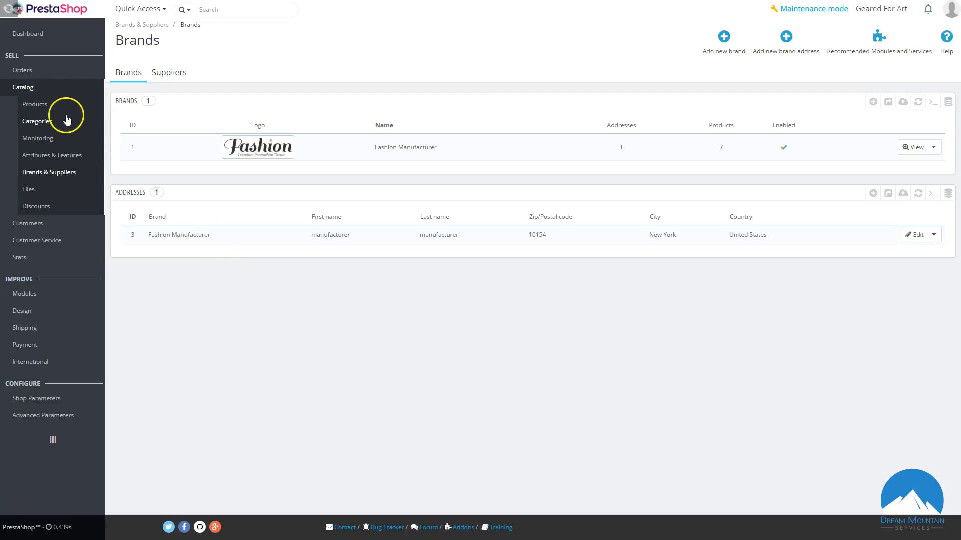
# - Delete all demo products from the product catalog in one bulk action
pyautogui.click(41, 109)
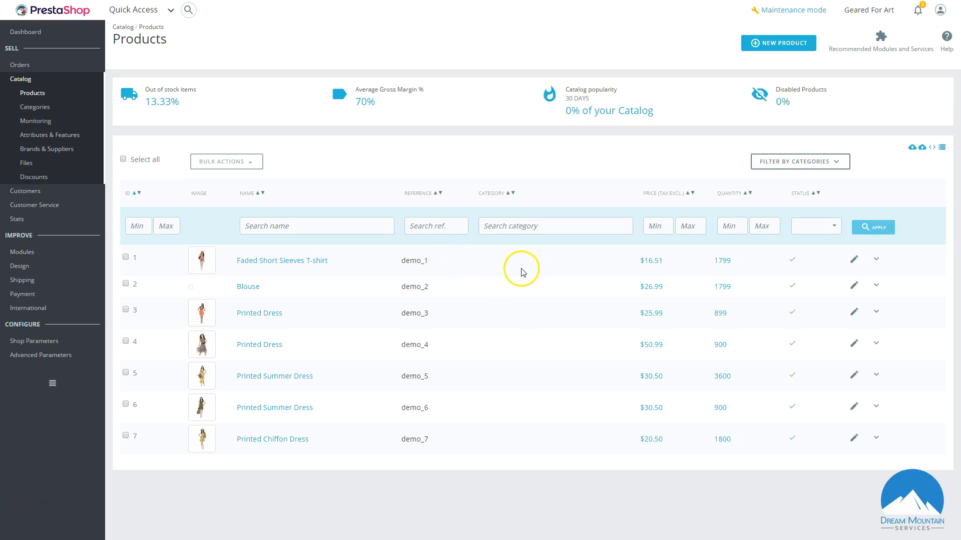
pyautogui.click(124, 159)
pyautogui.click(209, 165)
pyautogui.click(220, 143)
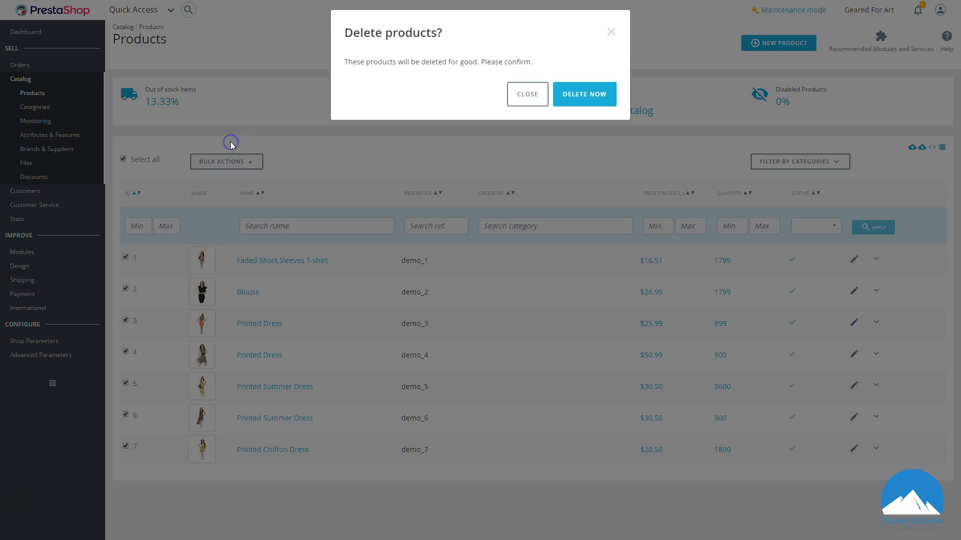
pyautogui.click(585, 111)
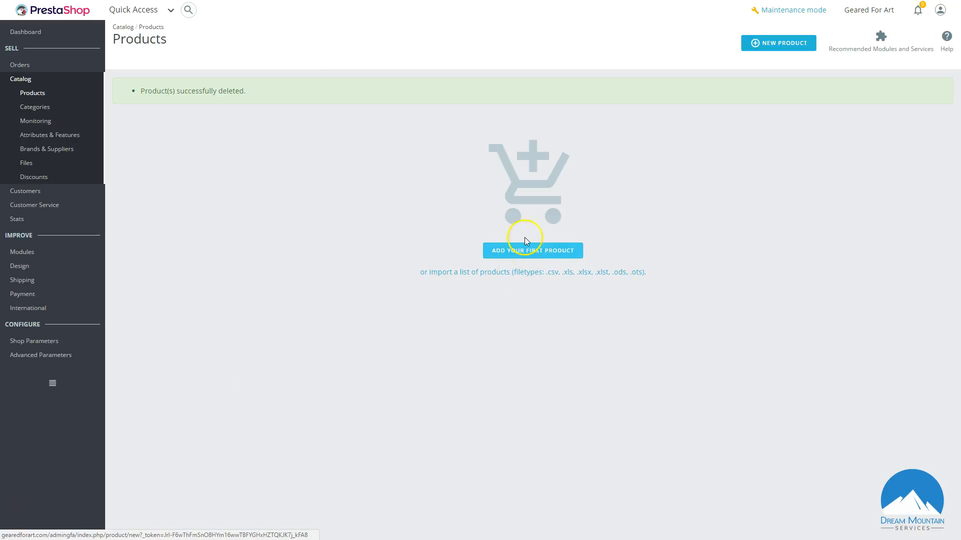
# - Start the store's first new product and name it Single Wide Table
pyautogui.click(535, 251)
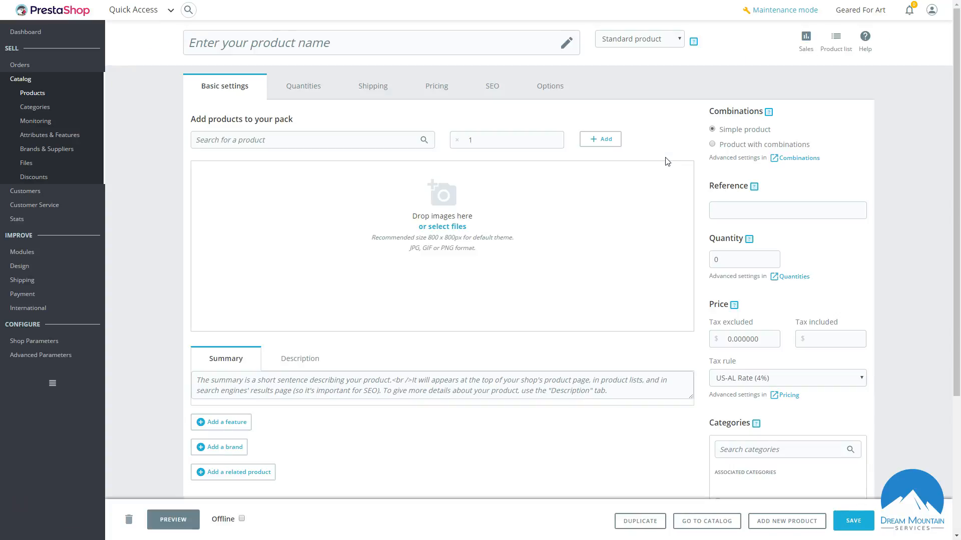
pyautogui.click(653, 158)
pyautogui.click(423, 41)
pyautogui.click(405, 40)
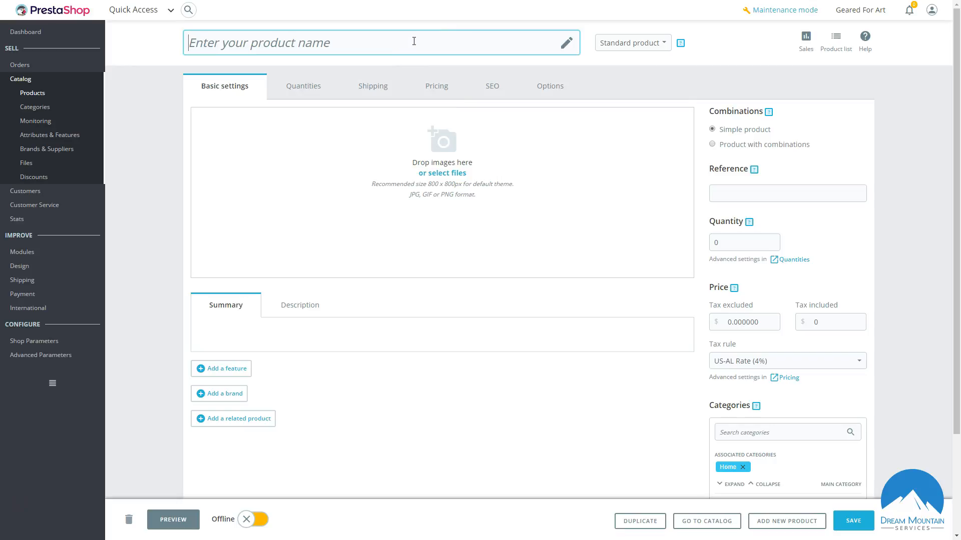
pyautogui.write('Singl')
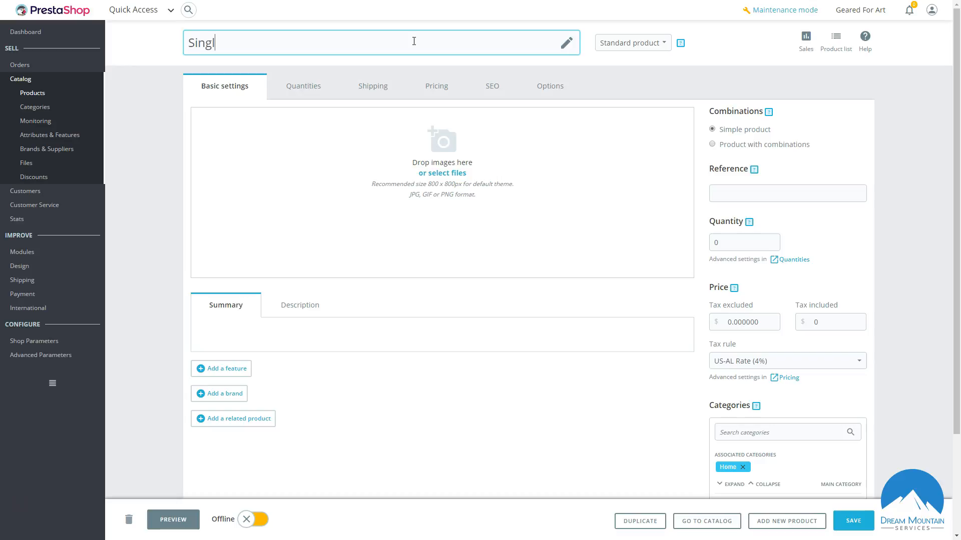
pyautogui.write('e Wide Table')
pyautogui.click(410, 134)
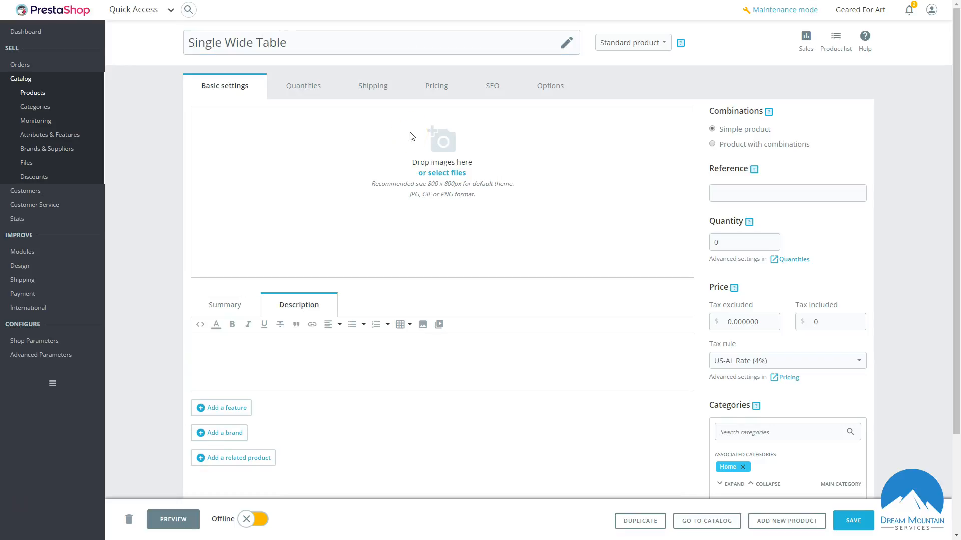
# - Upload the image Dream Mountain Services (72dpi) from the Logo folder in DMS Branding as the product's picture
pyautogui.click(426, 185)
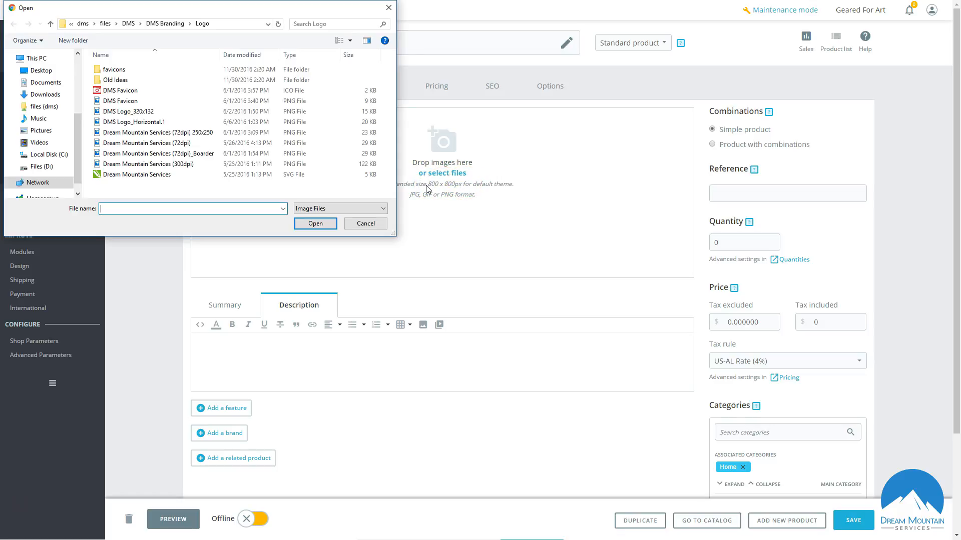
pyautogui.click(50, 106)
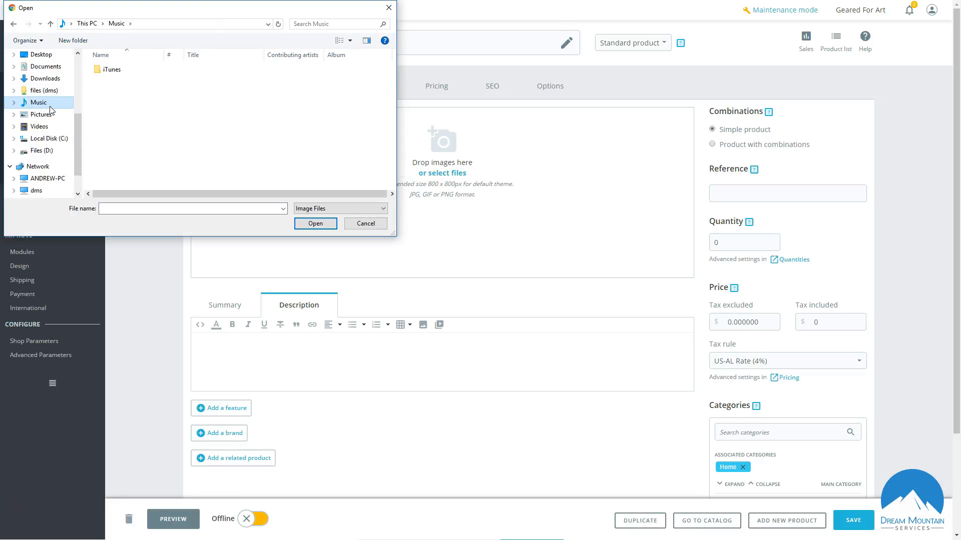
pyautogui.click(54, 91)
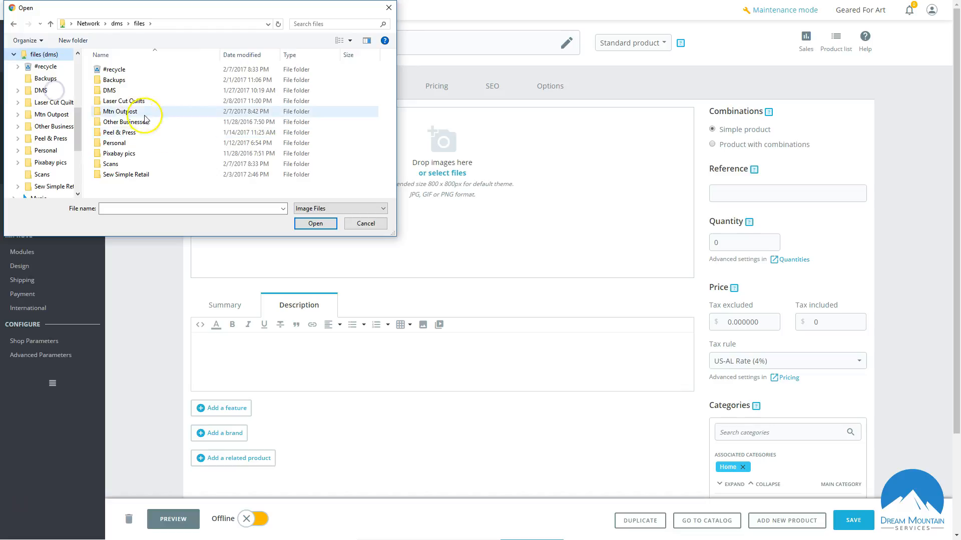
pyautogui.click(119, 91)
pyautogui.doubleClick(118, 91)
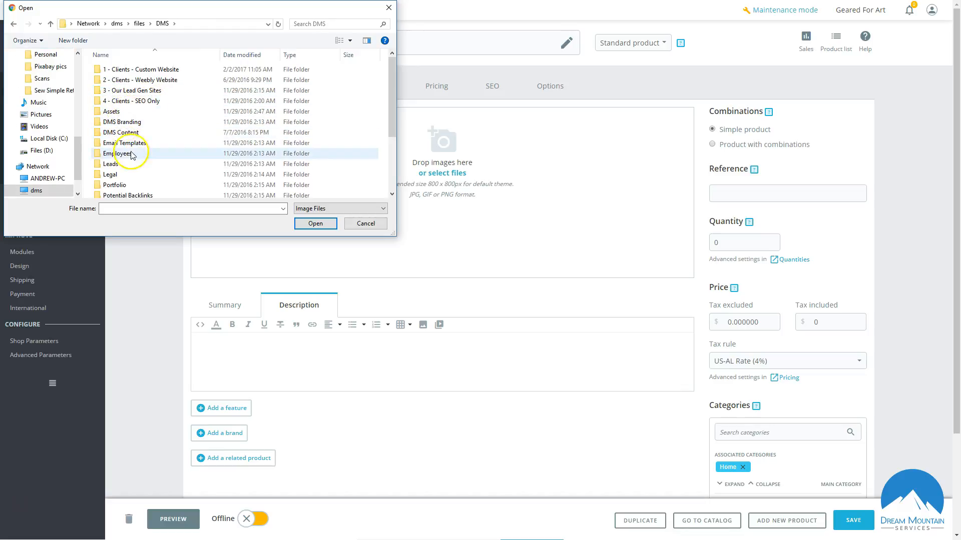
pyautogui.doubleClick(136, 124)
pyautogui.doubleClick(119, 101)
pyautogui.doubleClick(175, 144)
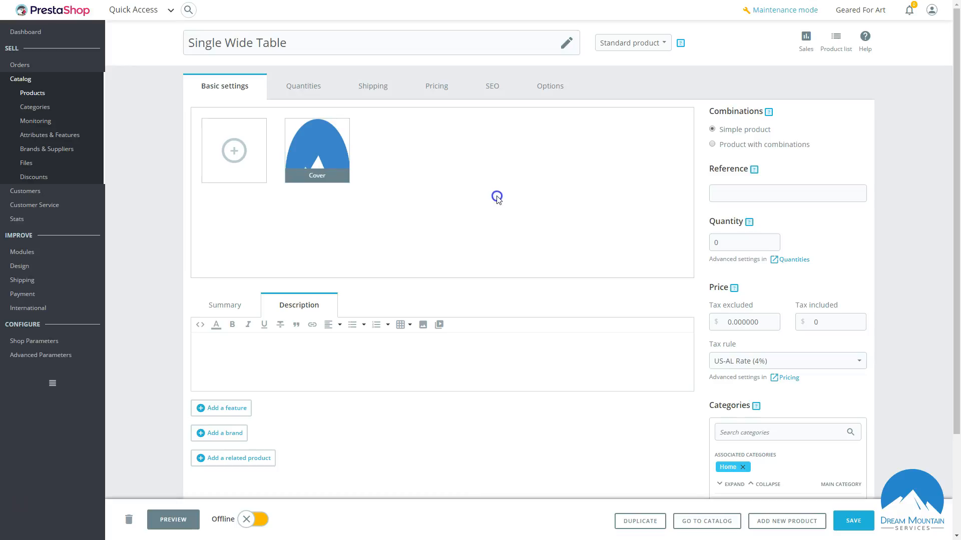
# - View the empty summary and description editors of the Single Wide Table product
pyautogui.click(225, 304)
pyautogui.click(297, 361)
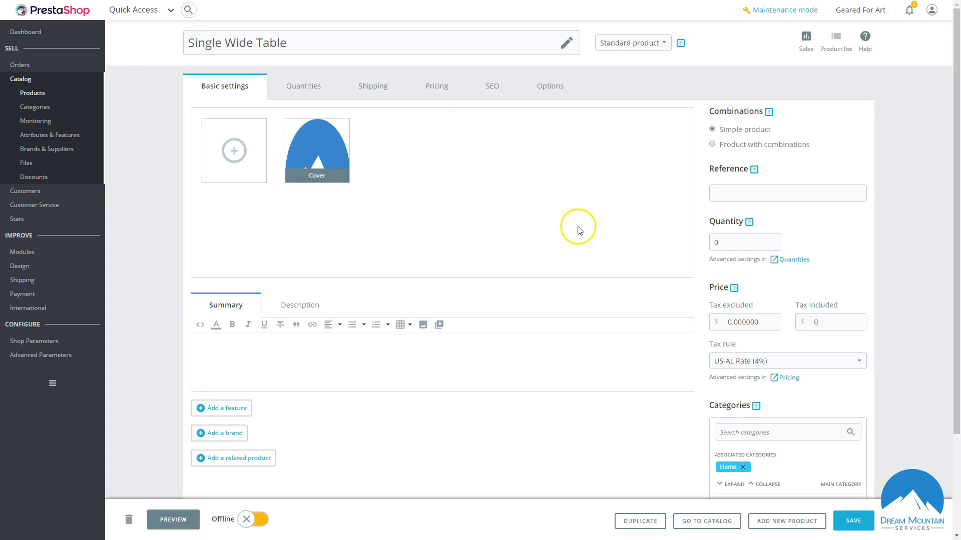
pyautogui.click(320, 307)
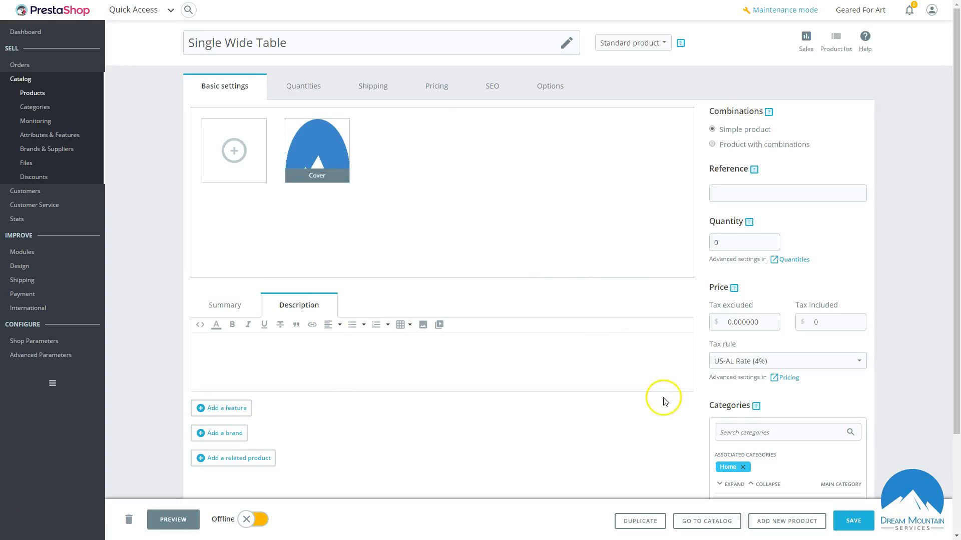
# - Enter Info as the product summary and long description as its description
pyautogui.click(243, 306)
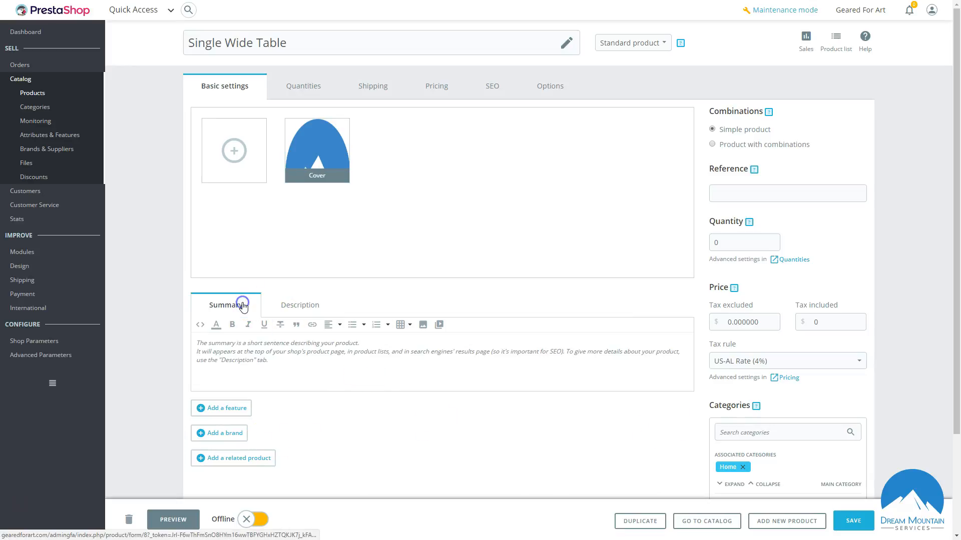
pyautogui.click(314, 366)
pyautogui.click(306, 305)
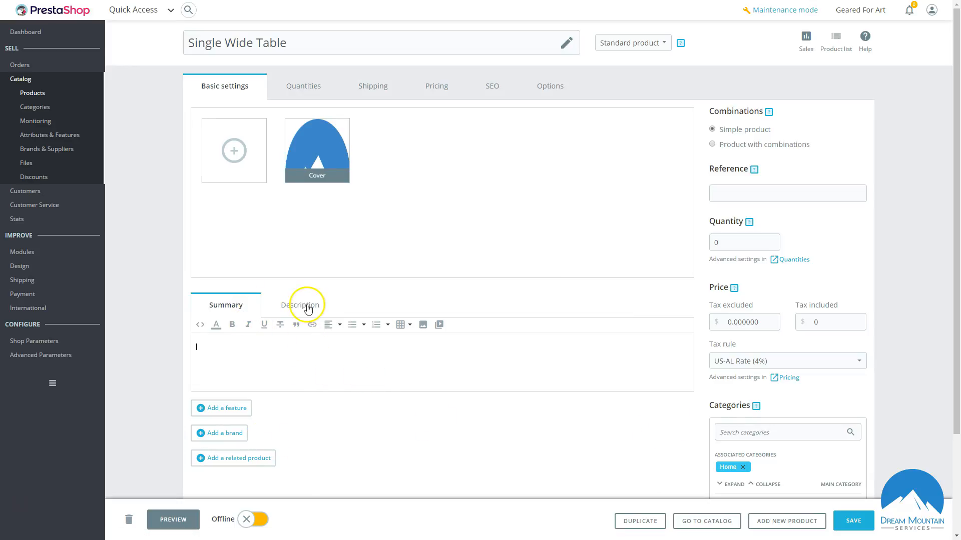
pyautogui.click(233, 305)
pyautogui.click(266, 360)
pyautogui.click(306, 305)
pyautogui.click(290, 350)
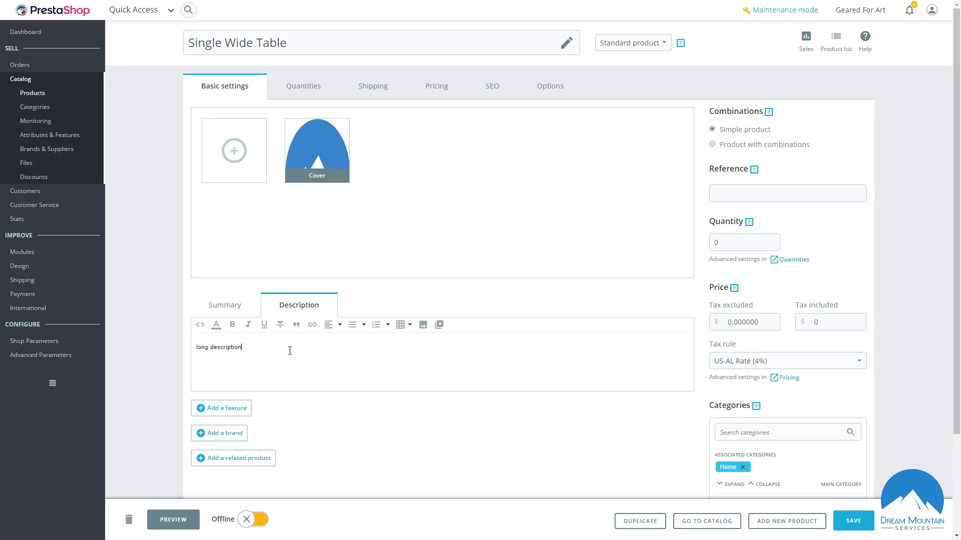
pyautogui.click(235, 305)
pyautogui.click(291, 306)
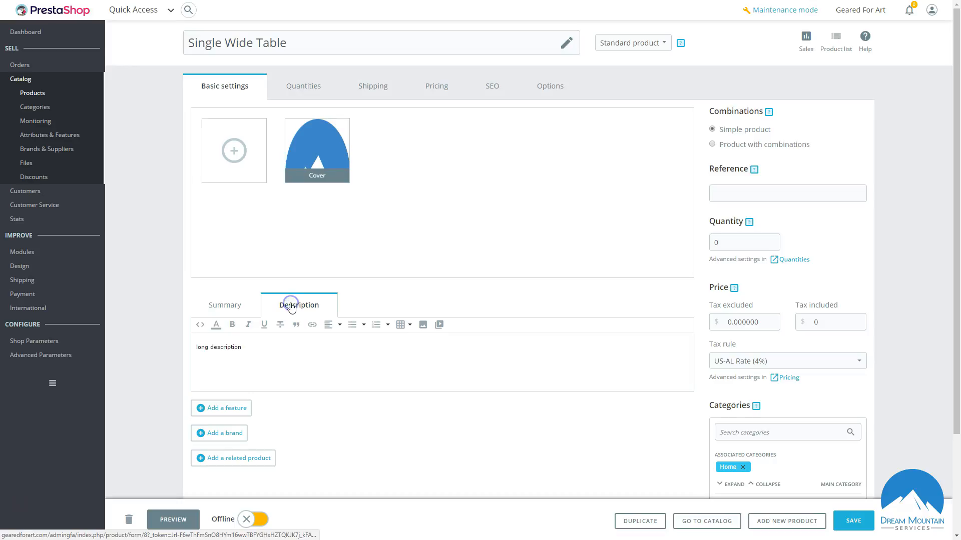
pyautogui.click(217, 307)
pyautogui.click(283, 311)
pyautogui.click(221, 306)
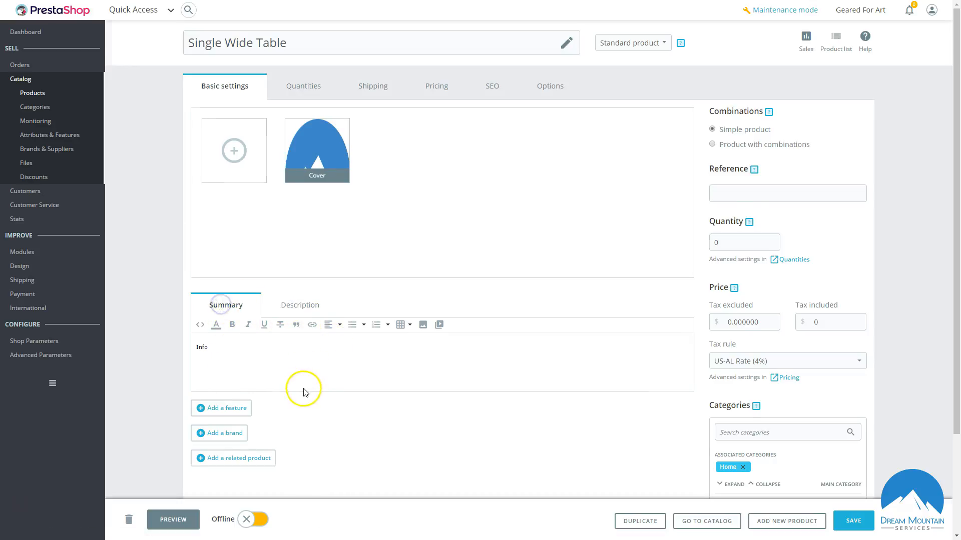
# - Add a Height feature to the product with the customized value 24
pyautogui.scroll(-1, 306, 392)
pyautogui.click(216, 358)
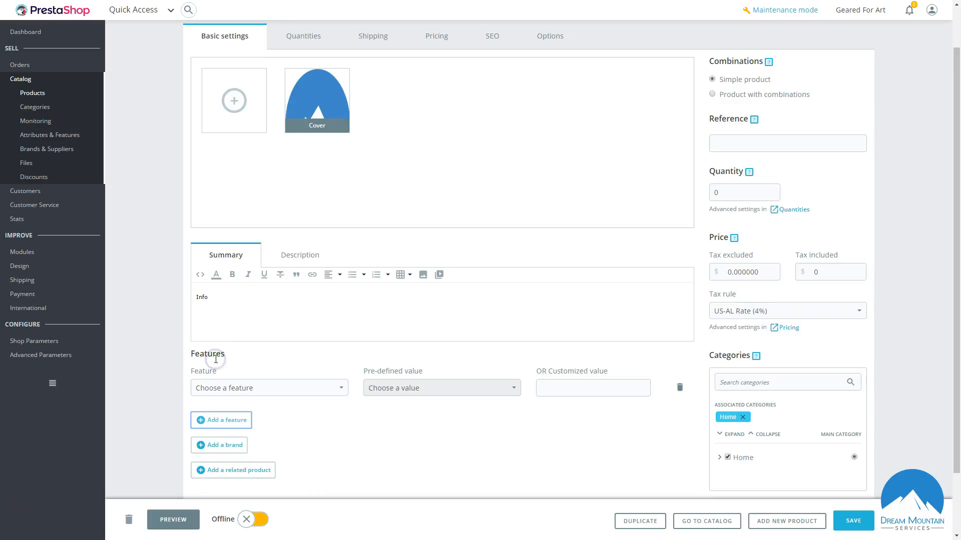
pyautogui.click(274, 388)
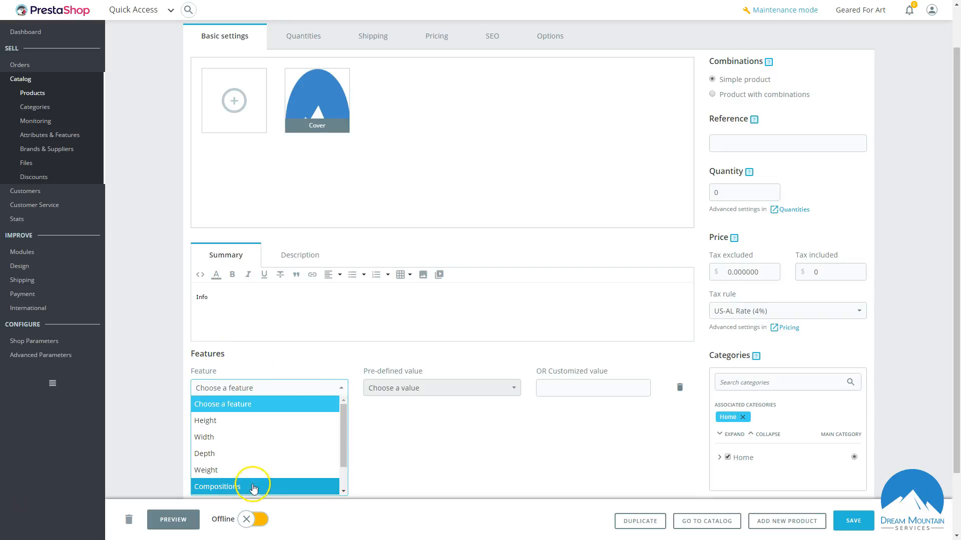
pyautogui.click(232, 420)
pyautogui.click(562, 388)
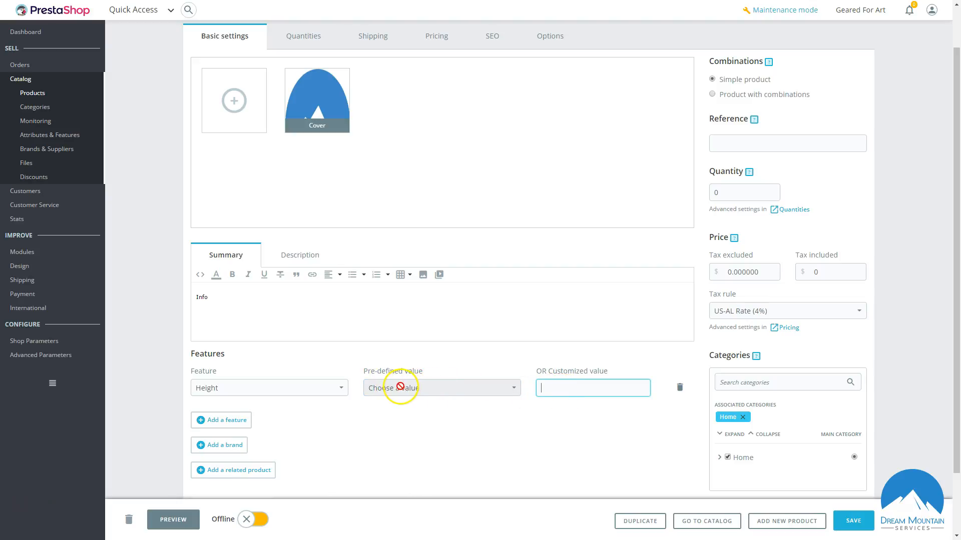
pyautogui.click(588, 394)
# - Add a second feature, Width, with the customized value 36
pyautogui.click(235, 420)
pyautogui.scroll(-1, 260, 400)
pyautogui.click(257, 386)
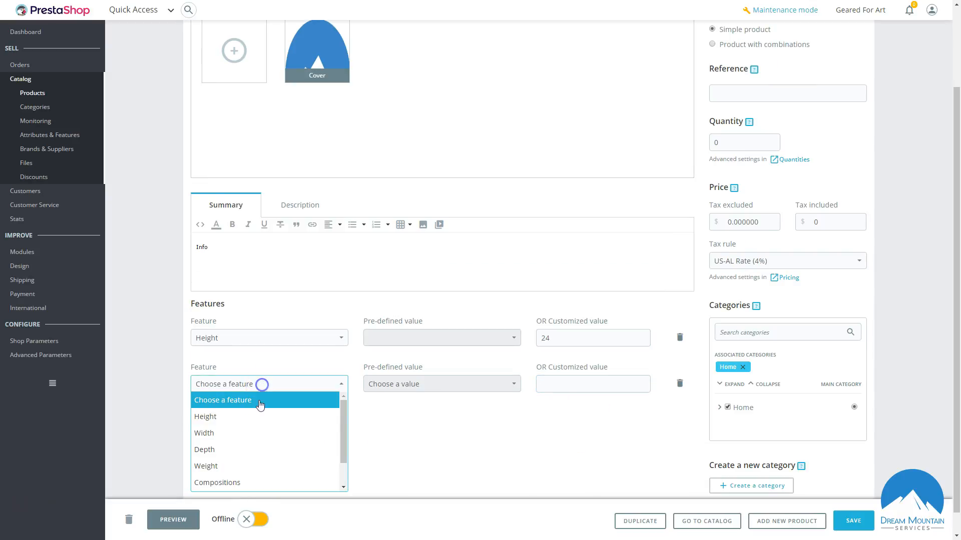
pyautogui.click(247, 434)
pyautogui.click(546, 388)
pyautogui.click(516, 417)
pyautogui.click(451, 384)
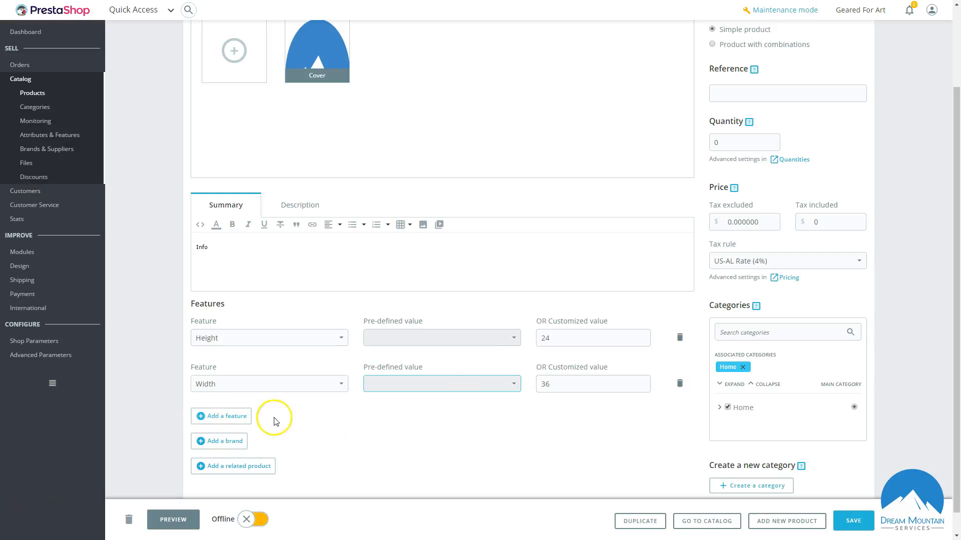
# - Add a brand to the product and choose Fashion Manufacturer
pyautogui.scroll(-1, 332, 454)
pyautogui.click(226, 417)
pyautogui.click(315, 433)
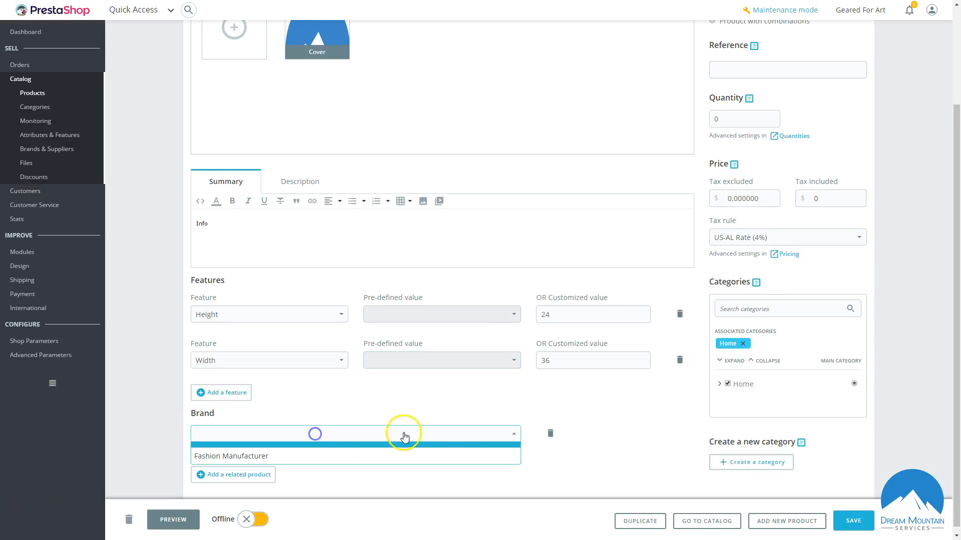
pyautogui.click(256, 454)
# - Add a related product section and make its search ready for entry
pyautogui.click(264, 470)
pyautogui.scroll(-1, 334, 460)
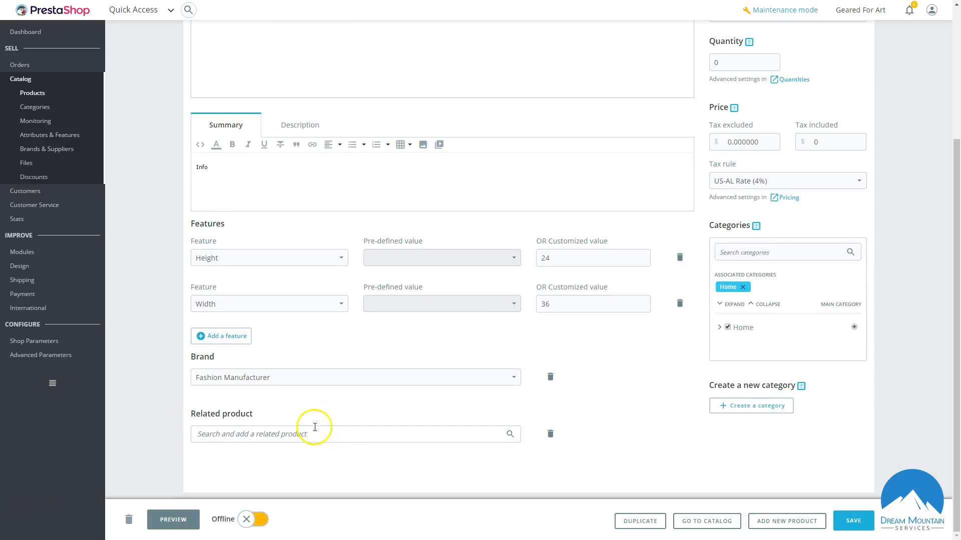
pyautogui.click(446, 431)
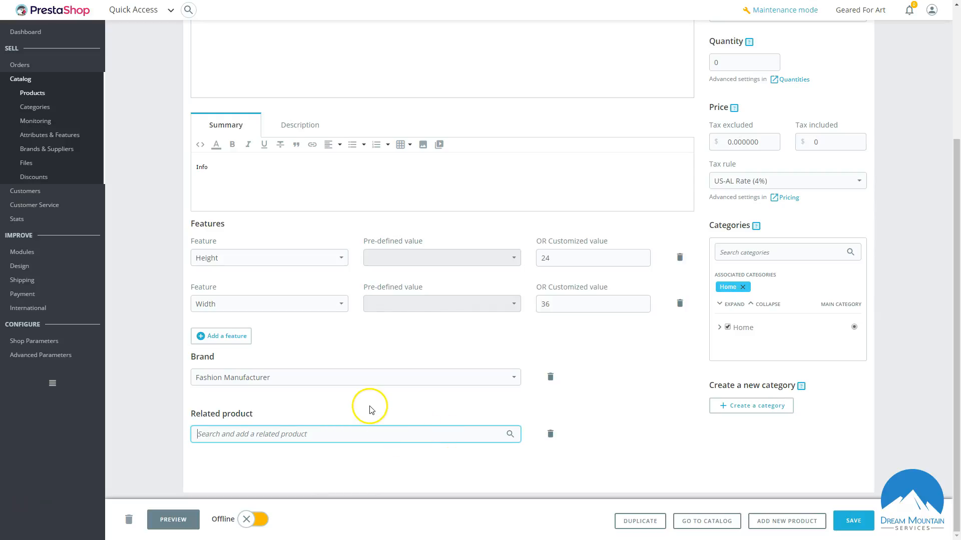
# - Delete the Fashion Manufacturer brand from the product and confirm the removal
pyautogui.scroll(1, 368, 408)
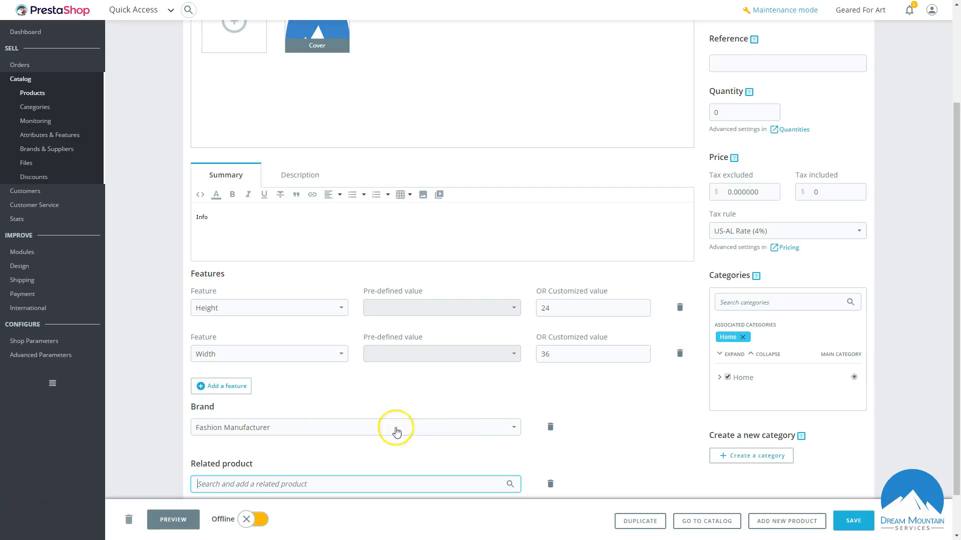
pyautogui.click(551, 428)
pyautogui.click(600, 94)
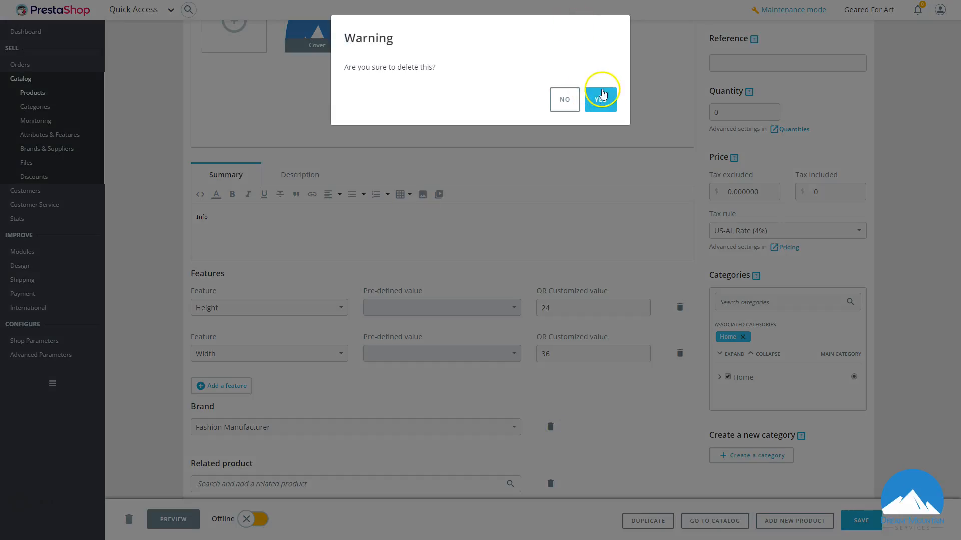
pyautogui.scroll(3, 589, 370)
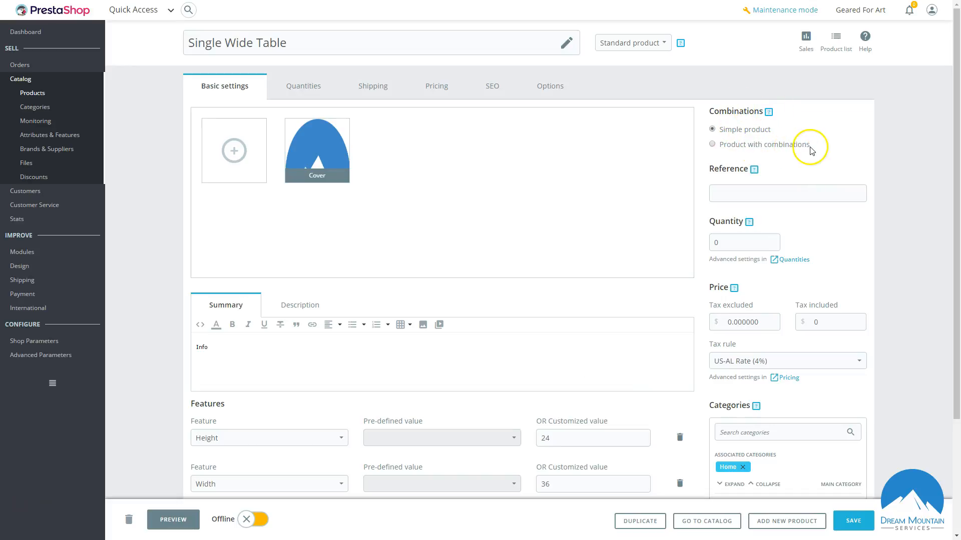
pyautogui.click(754, 195)
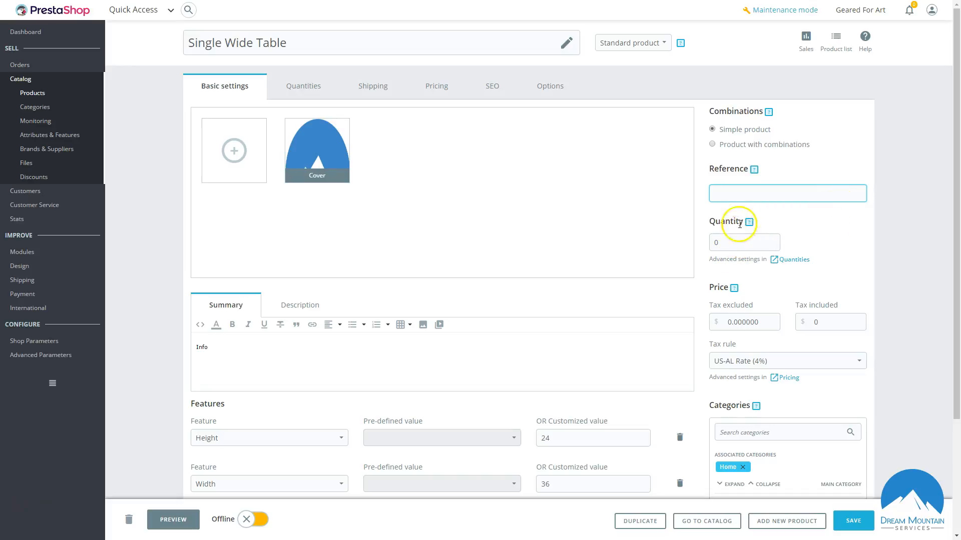
pyautogui.click(734, 245)
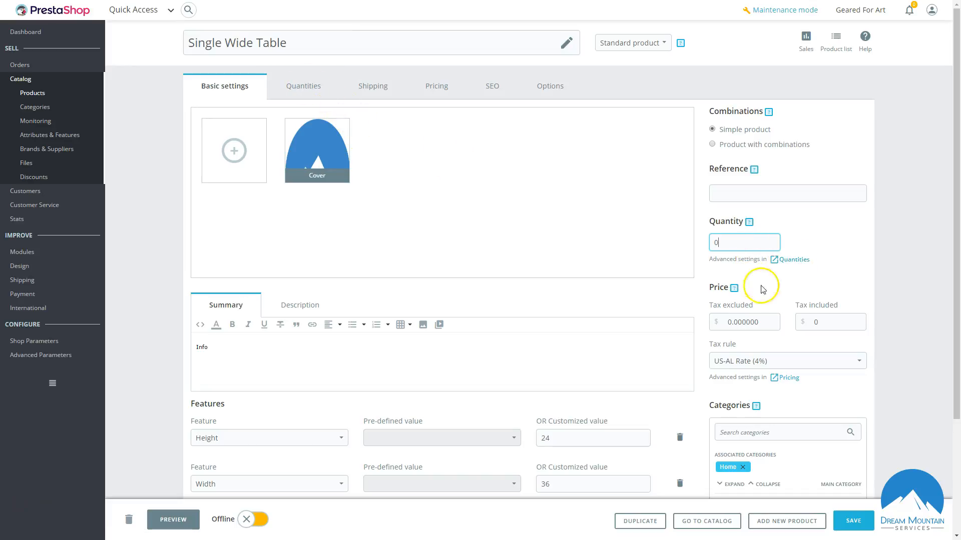
# - Set the product's tax-excluded price to 150 and its tax rule to US-ID Rate (6%)
pyautogui.scroll(-1, 779, 280)
pyautogui.click(774, 274)
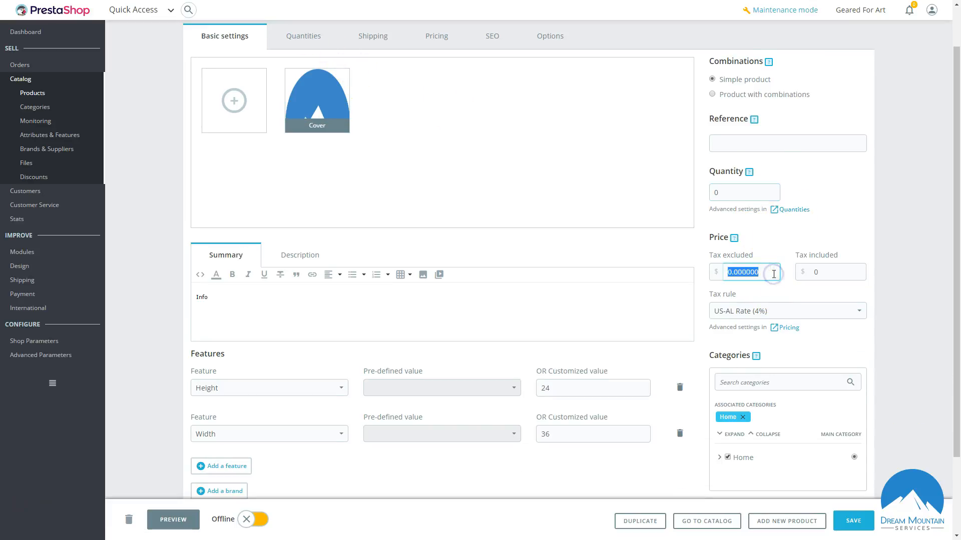
pyautogui.write('150')
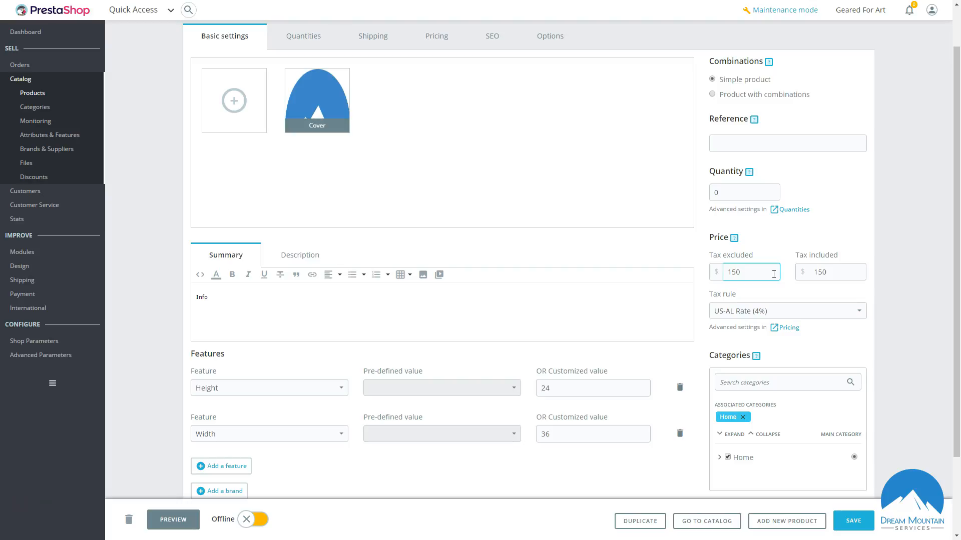
pyautogui.click(759, 311)
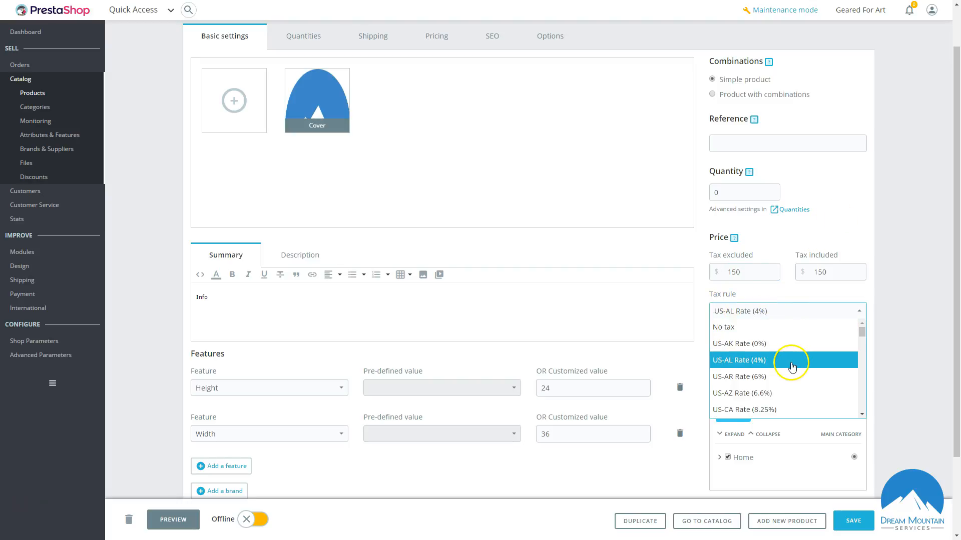
pyautogui.scroll(-3, 799, 355)
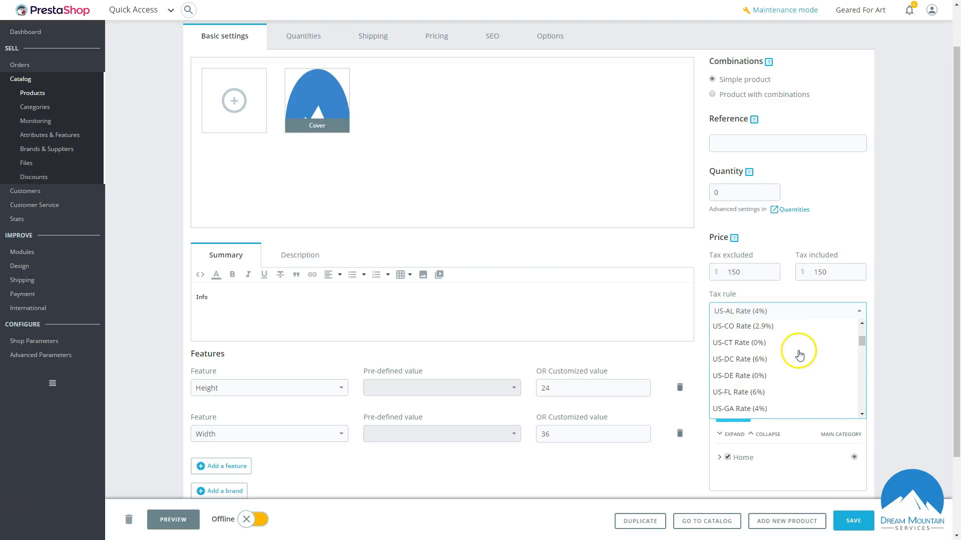
pyautogui.scroll(-1, 789, 355)
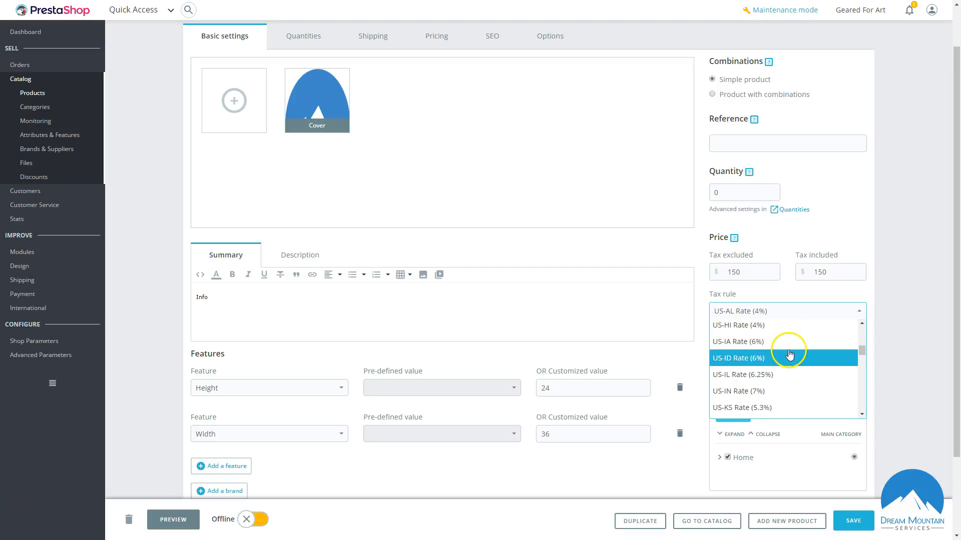
pyautogui.click(766, 358)
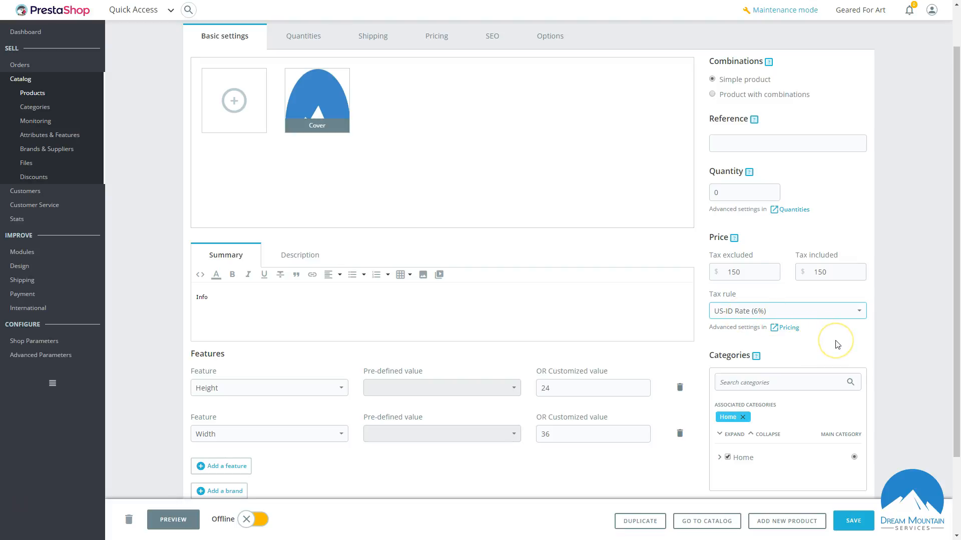
# - Associate the product with the Tables category and remove it from the Home category
pyautogui.scroll(-1, 837, 345)
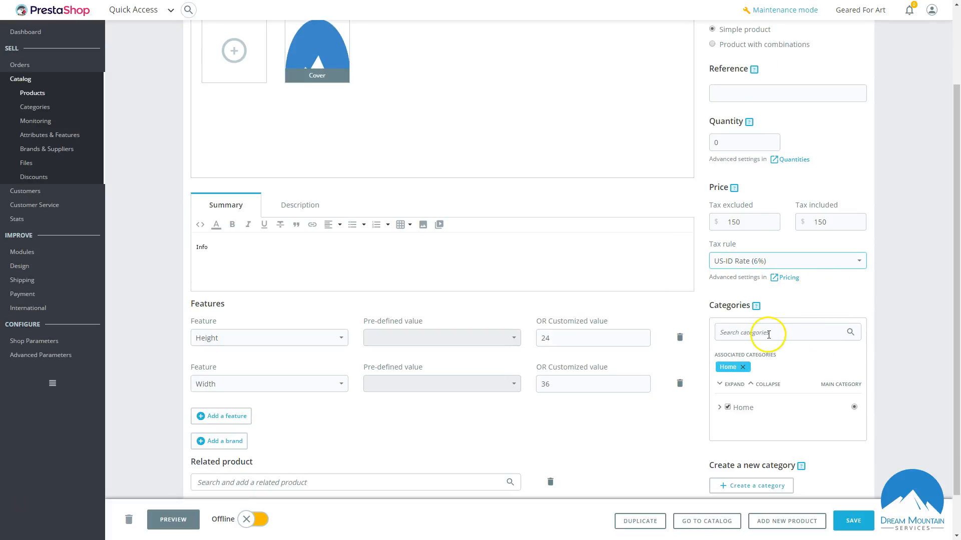
pyautogui.scroll(-1, 781, 420)
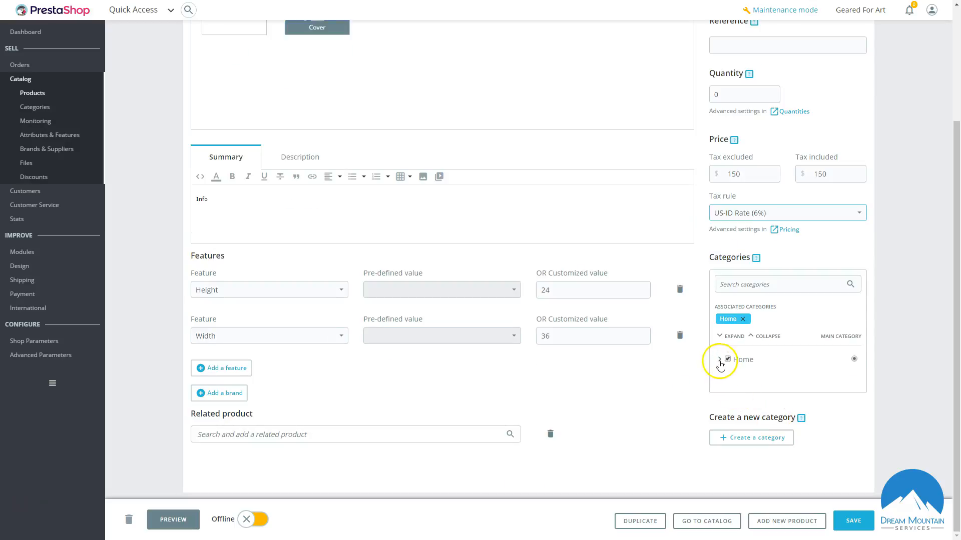
pyautogui.click(720, 361)
pyautogui.click(740, 376)
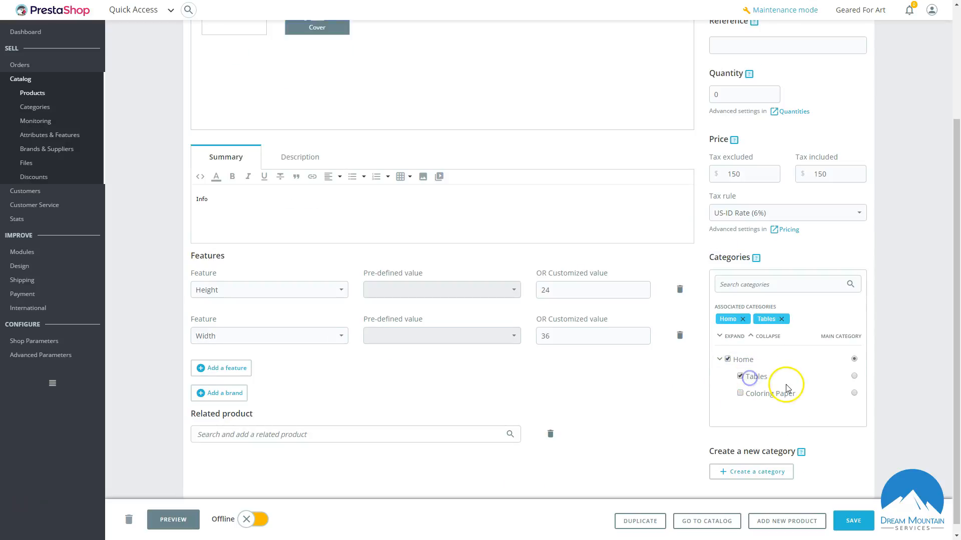
pyautogui.click(745, 367)
pyautogui.click(728, 360)
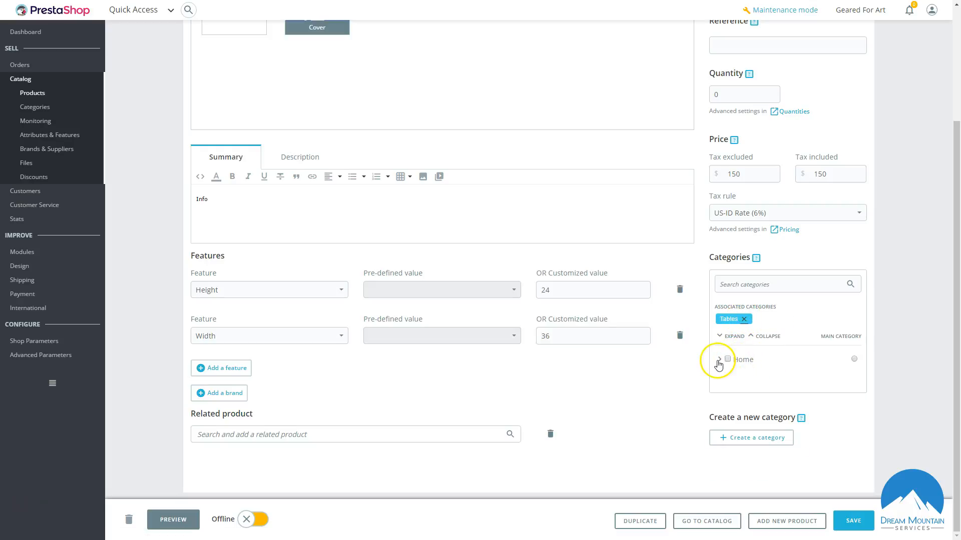
pyautogui.click(718, 361)
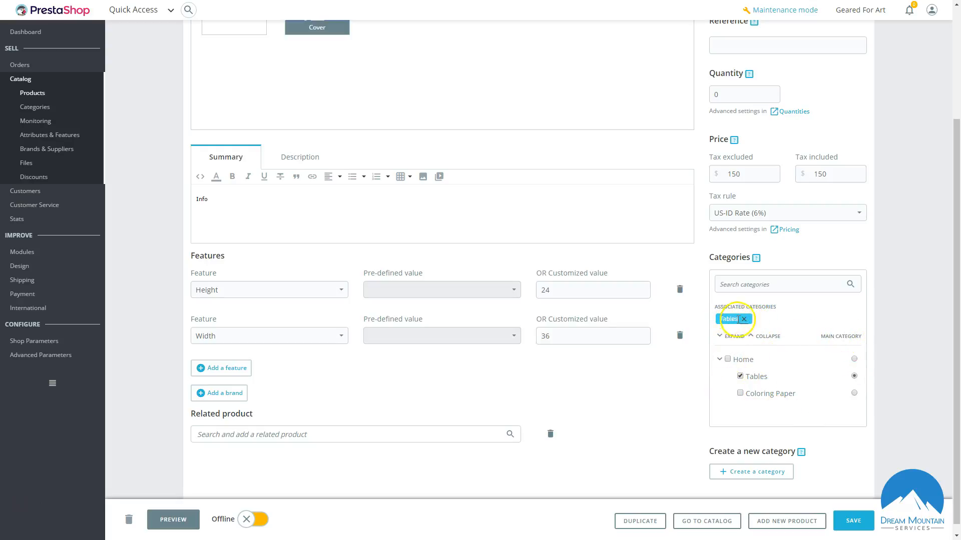
pyautogui.scroll(2, 809, 371)
pyautogui.scroll(-2, 809, 371)
pyautogui.scroll(3, 814, 376)
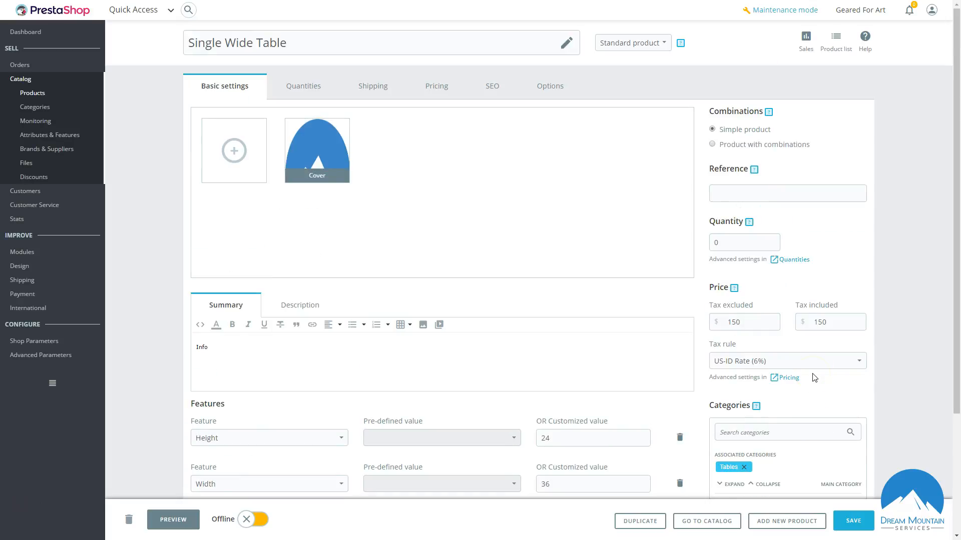
pyautogui.scroll(-1, 811, 374)
pyautogui.scroll(1, 811, 374)
# - Try moving the product from Tables to Coloring Paper, and restore Tables as its only category
pyautogui.scroll(-3, 811, 375)
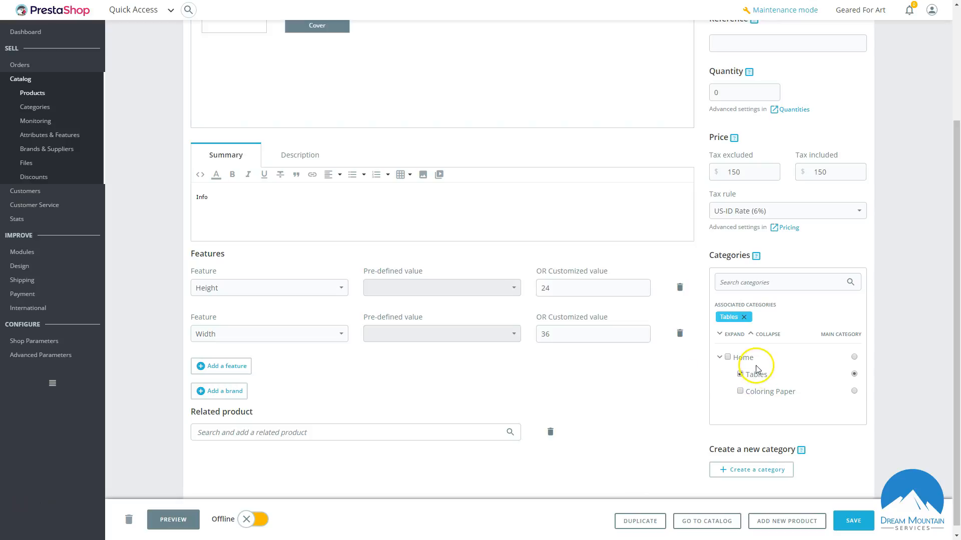
pyautogui.click(740, 392)
pyautogui.click(740, 375)
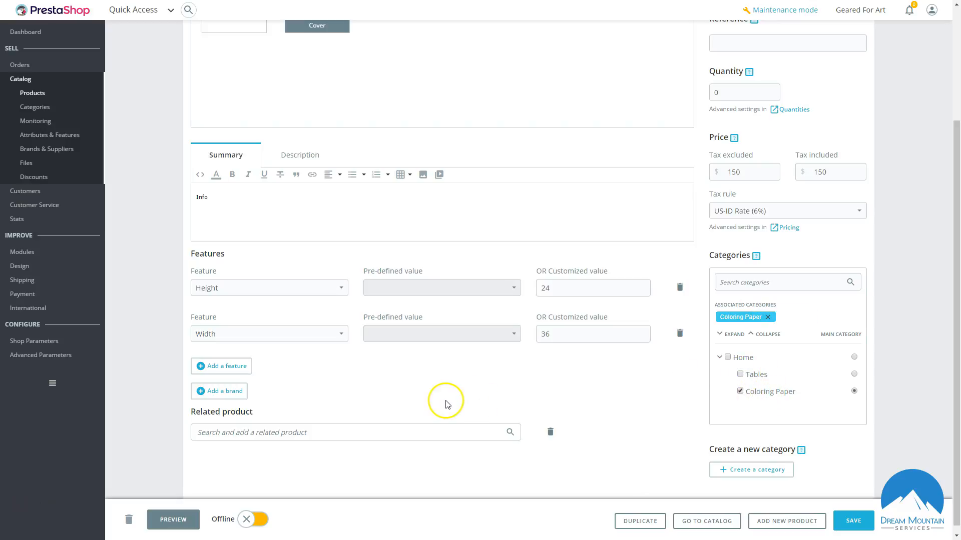
pyautogui.click(516, 393)
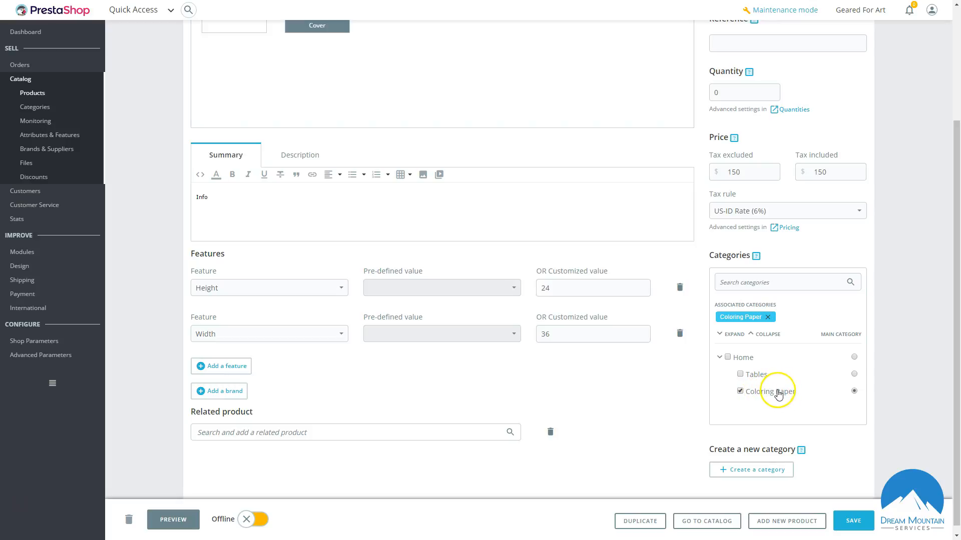
pyautogui.click(740, 375)
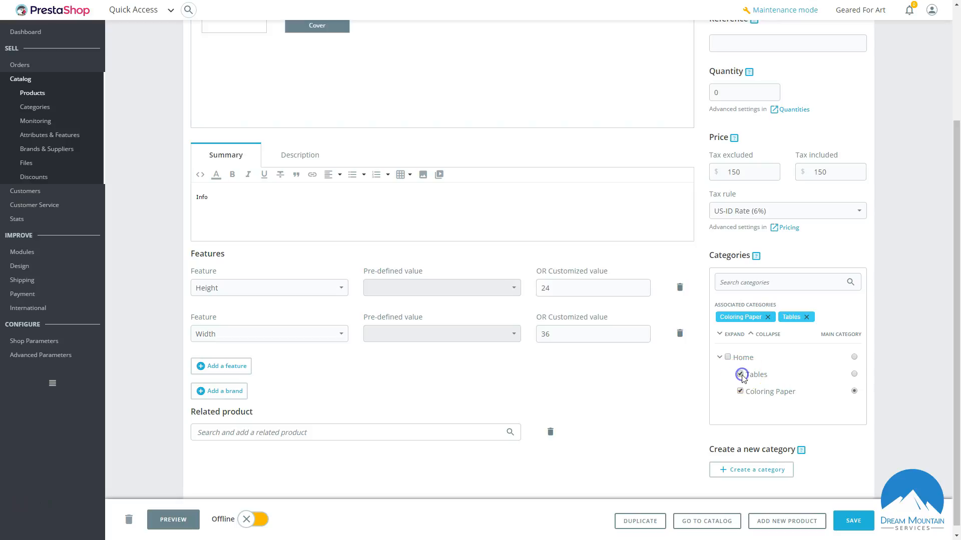
pyautogui.click(740, 391)
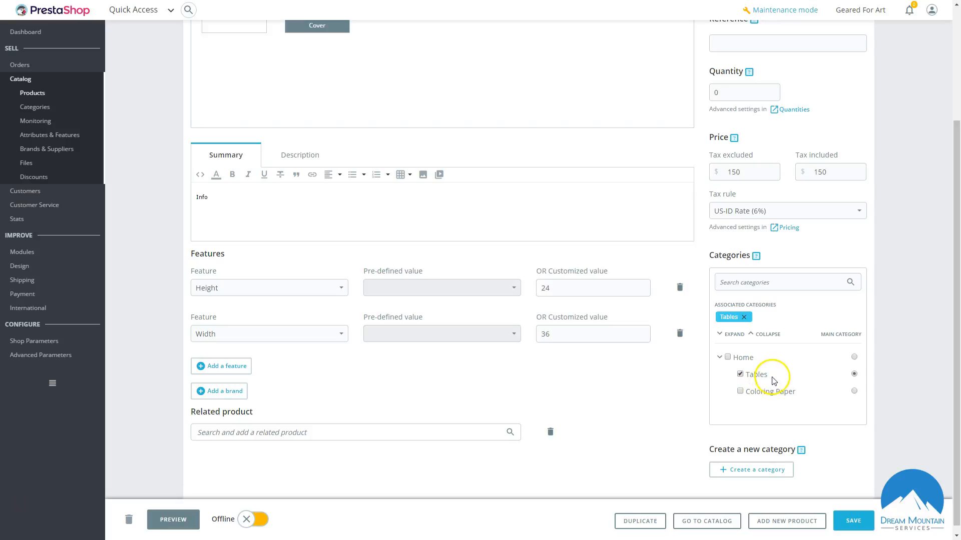
# - Briefly add Coloring Paper as a category, remove it again, and save the product with Tables as its only category
pyautogui.click(763, 396)
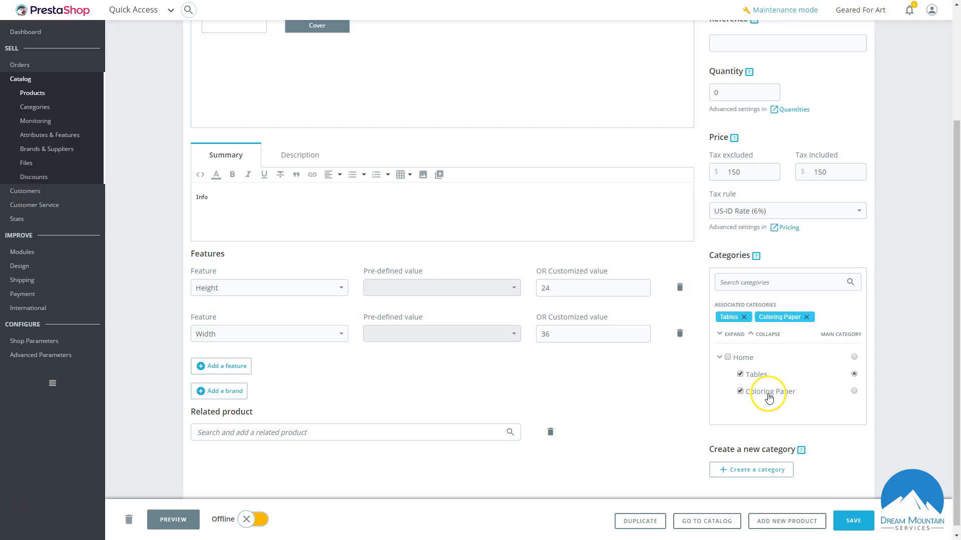
pyautogui.click(742, 392)
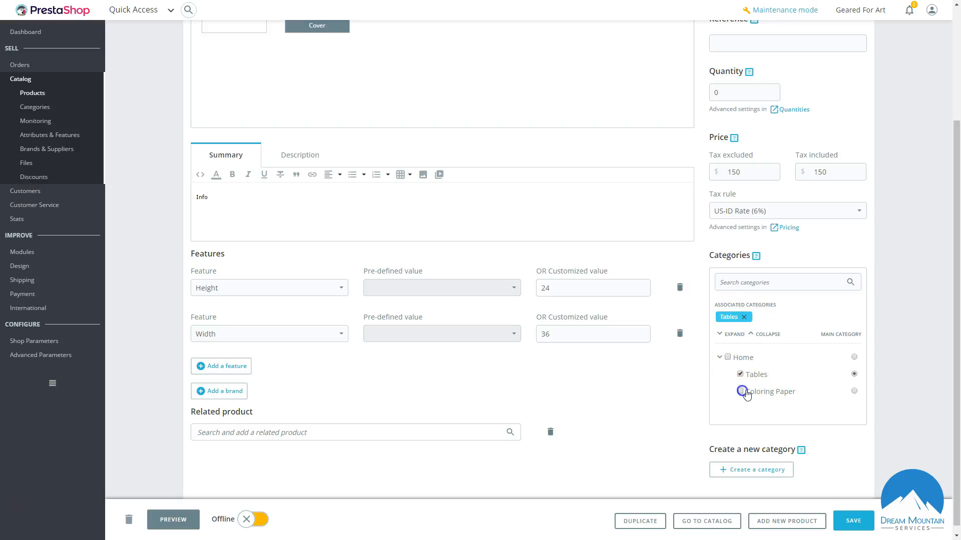
pyautogui.scroll(1, 797, 403)
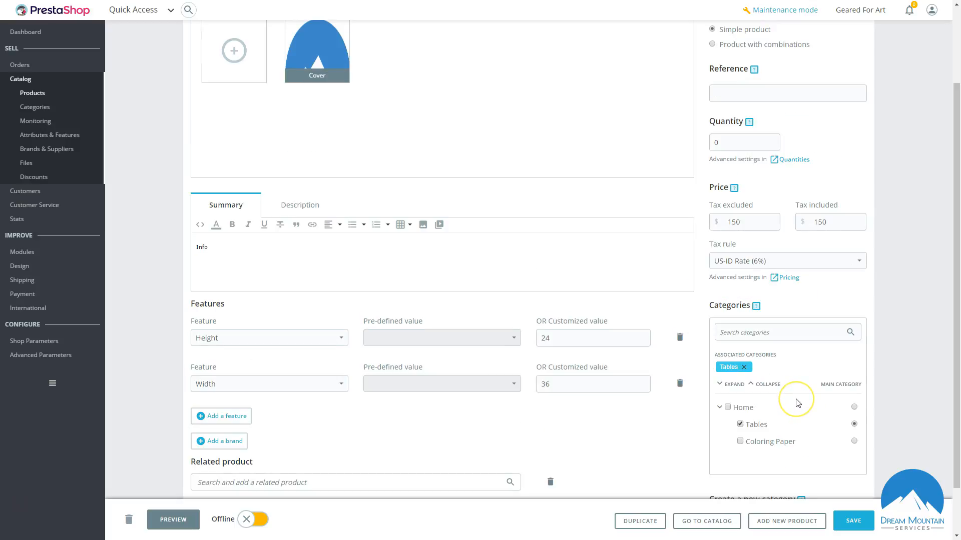
pyautogui.scroll(2, 798, 404)
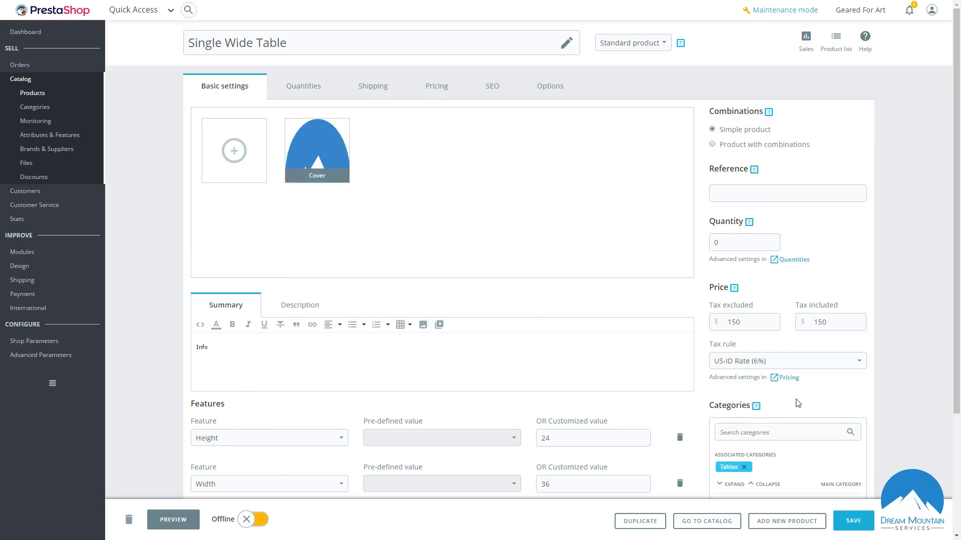
pyautogui.scroll(-3, 798, 403)
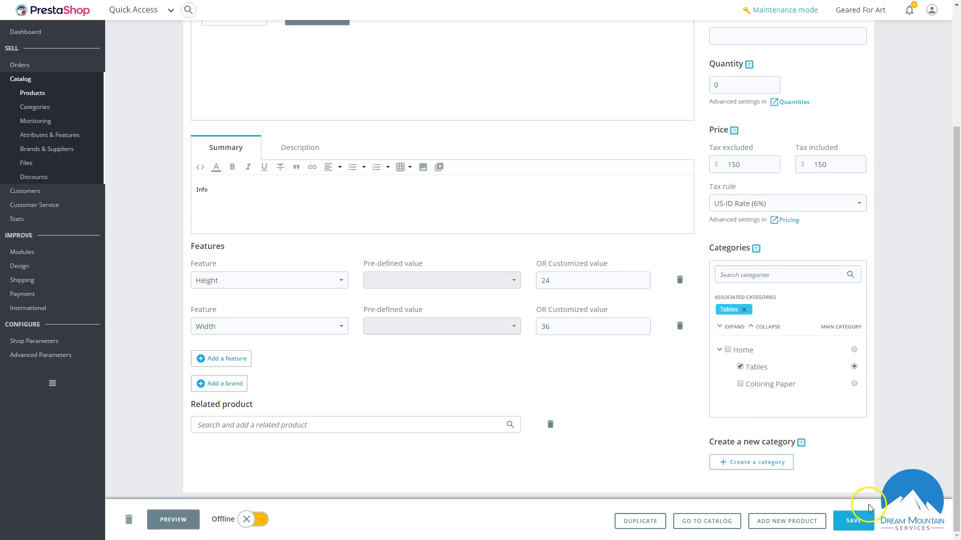
pyautogui.click(856, 528)
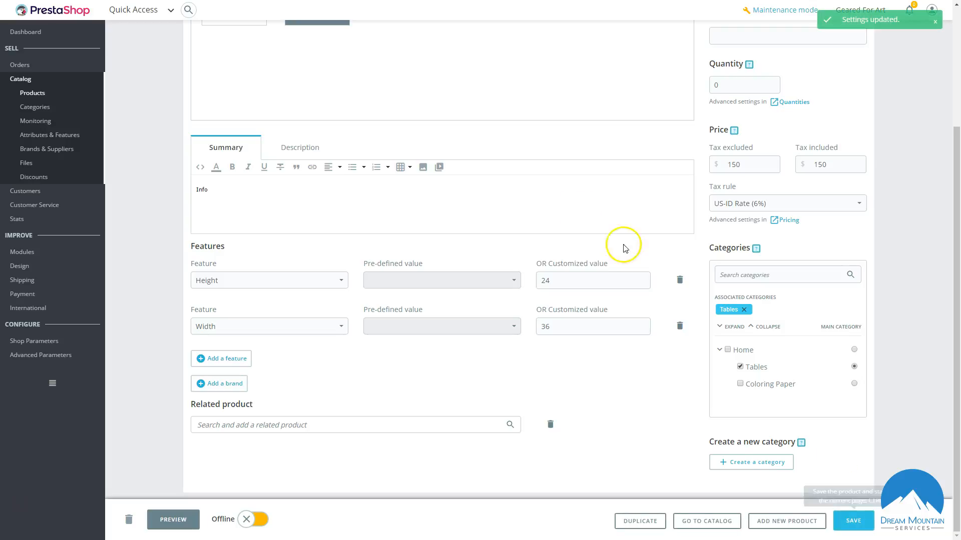
# - Set the Single Wide Table's stock quantity to 25
pyautogui.scroll(3, 620, 242)
pyautogui.click(314, 88)
pyautogui.click(249, 144)
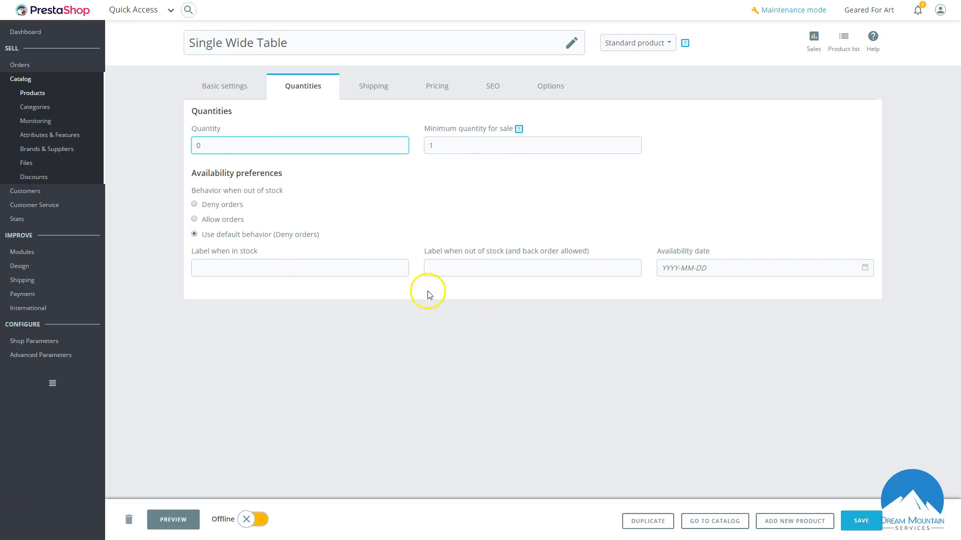
pyautogui.doubleClick(208, 144)
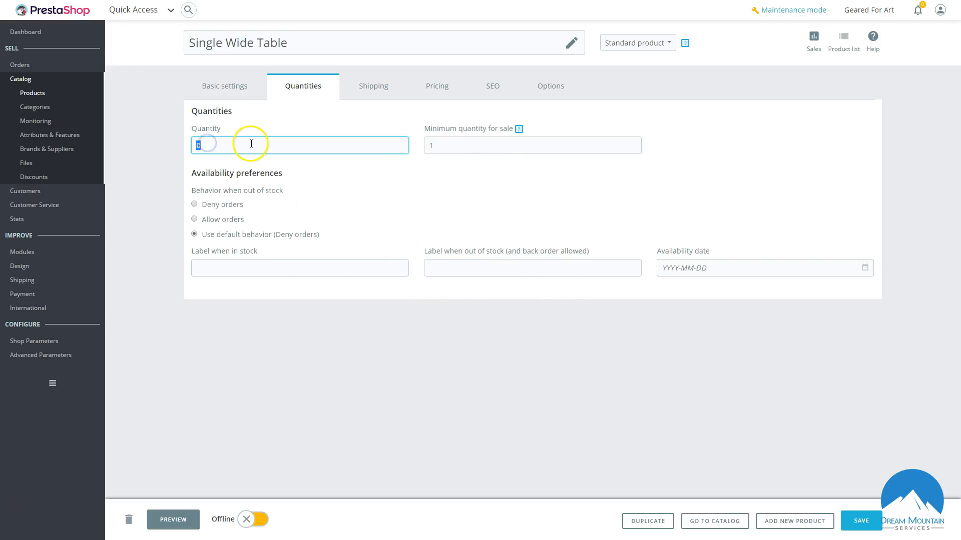
pyautogui.write('25')
pyautogui.click(408, 218)
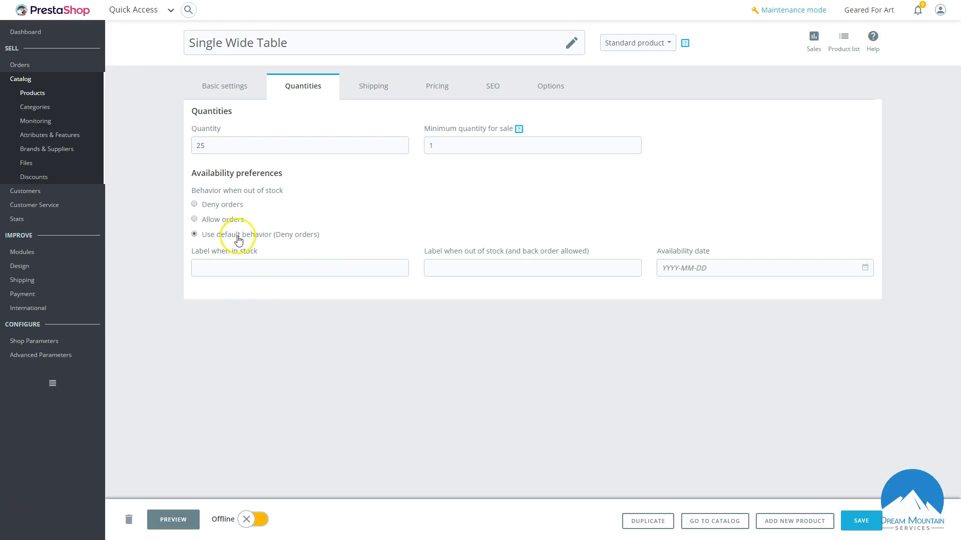
pyautogui.click(242, 265)
pyautogui.click(474, 264)
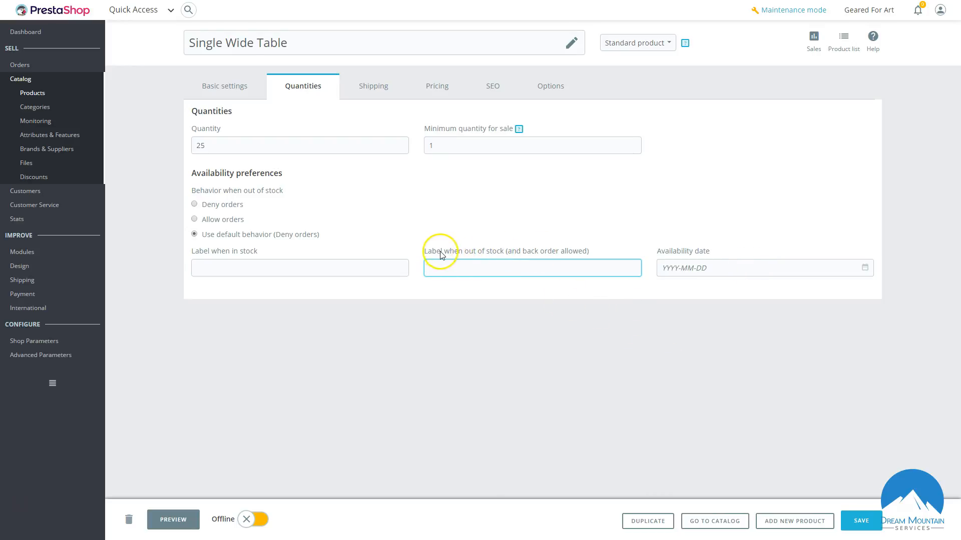
pyautogui.click(490, 264)
pyautogui.click(364, 271)
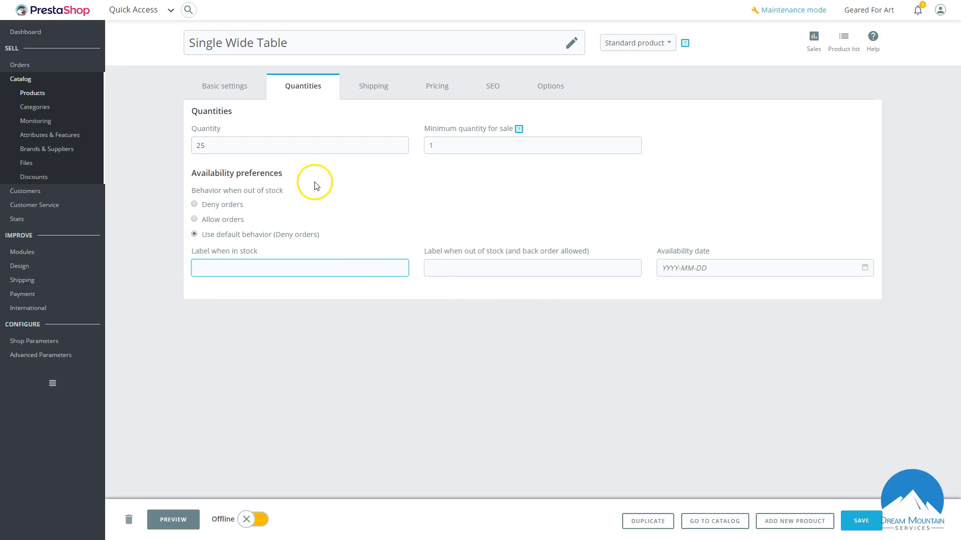
# - Examine the product's shipping settings, including package dimensions and weight, and try out the available carrier selections
pyautogui.click(381, 88)
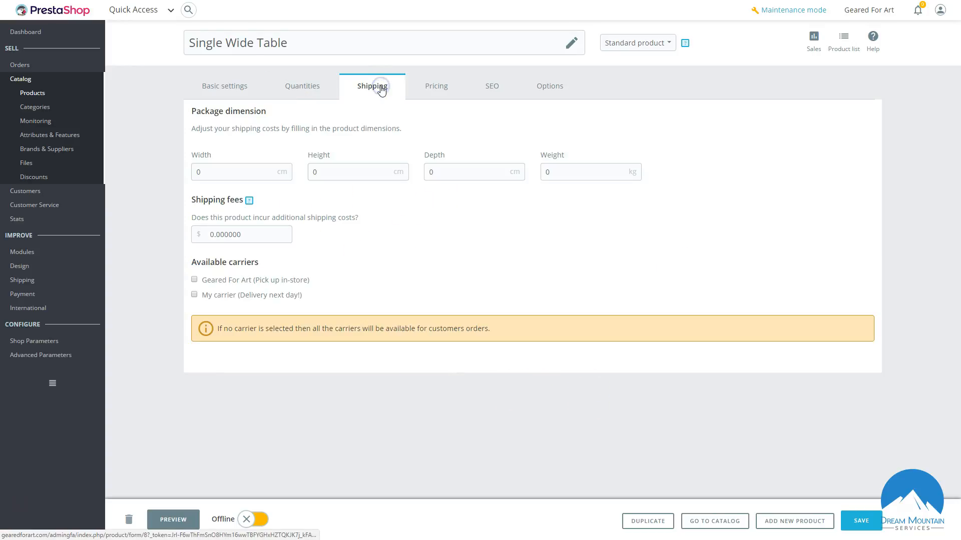
pyautogui.click(583, 172)
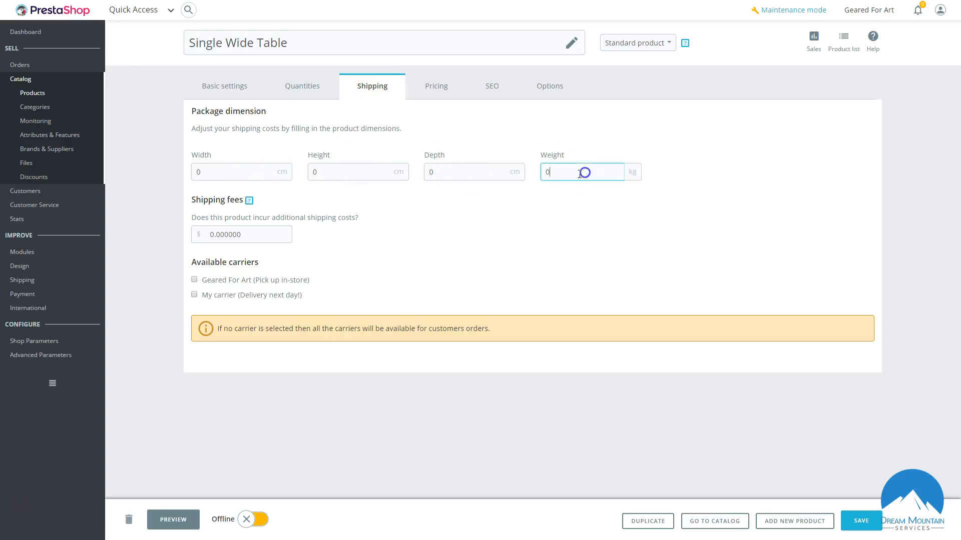
pyautogui.moveTo(642, 173); pyautogui.dragTo(429, 173)
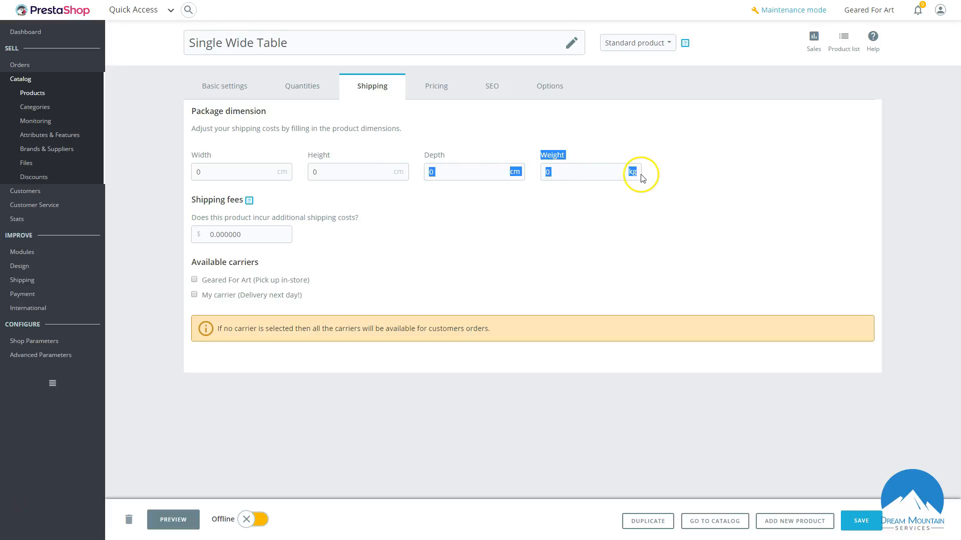
pyautogui.click(624, 225)
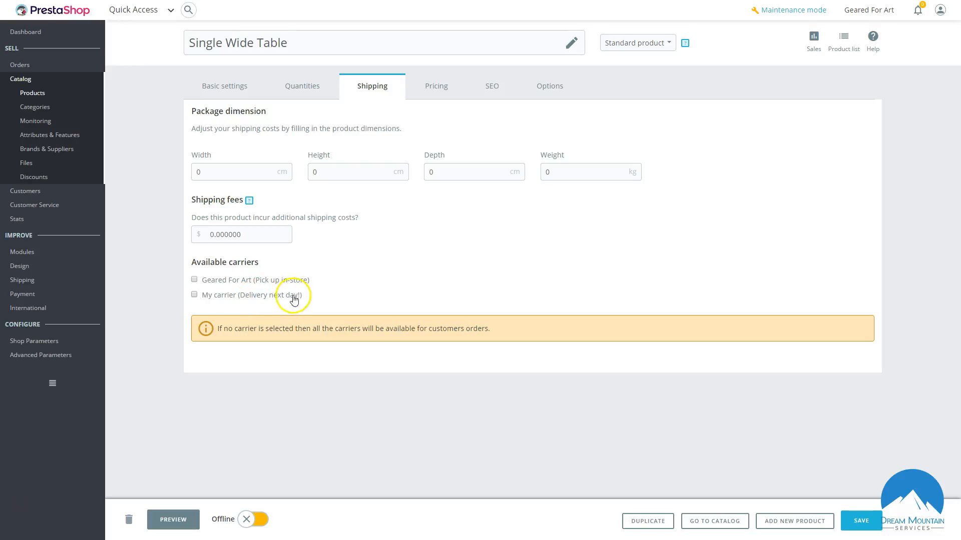
pyautogui.click(194, 279)
pyautogui.click(194, 295)
pyautogui.click(194, 280)
pyautogui.moveTo(530, 331); pyautogui.dragTo(329, 371)
pyautogui.click(369, 363)
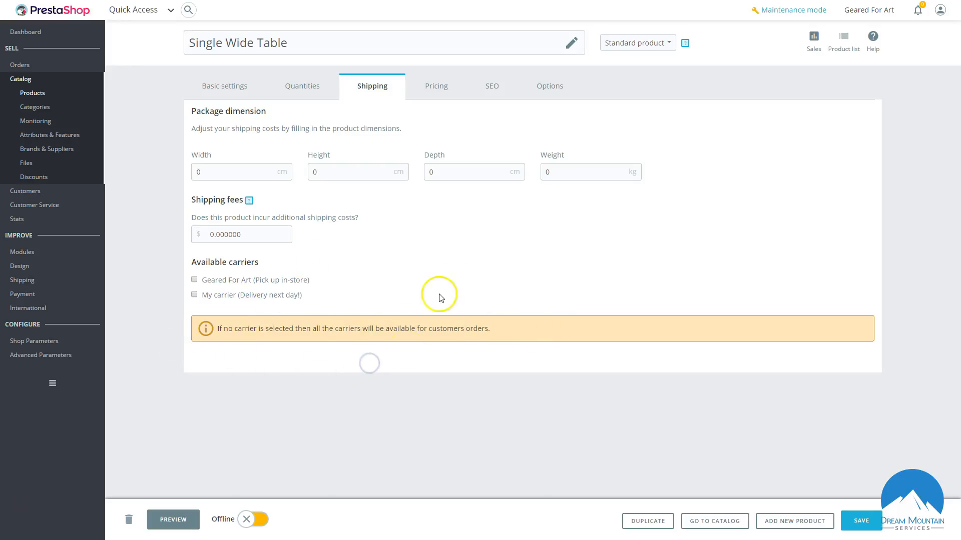
# - Set the product's tax-excluded cost price to 45
pyautogui.click(434, 90)
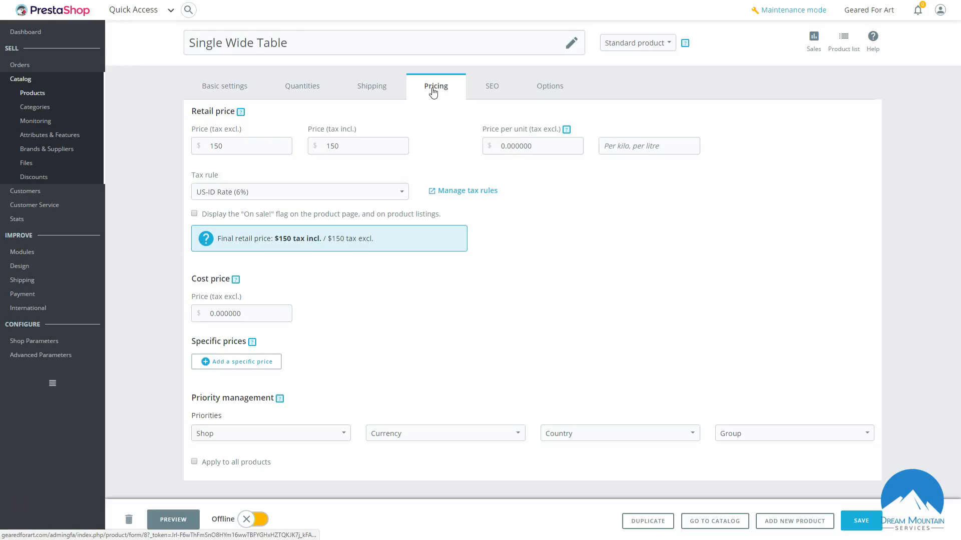
pyautogui.click(540, 121)
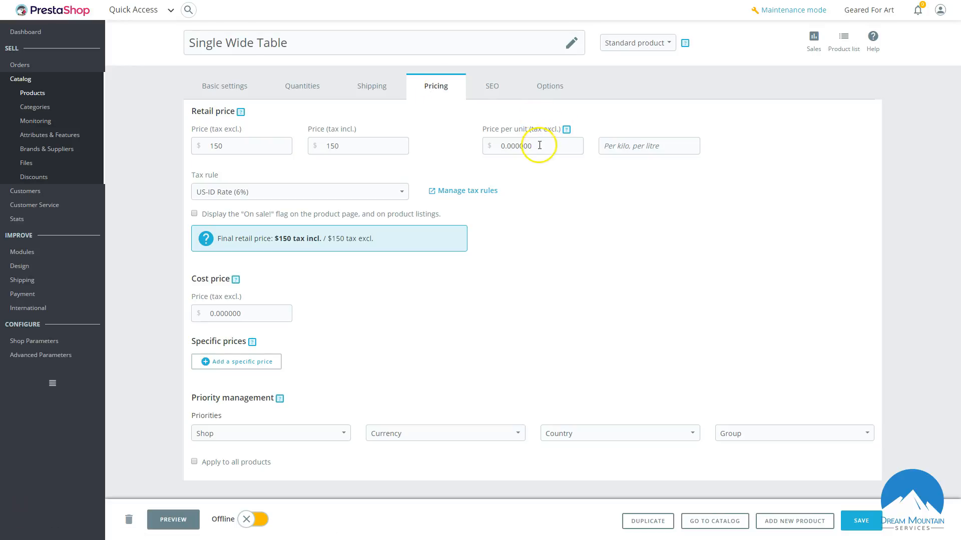
pyautogui.click(556, 150)
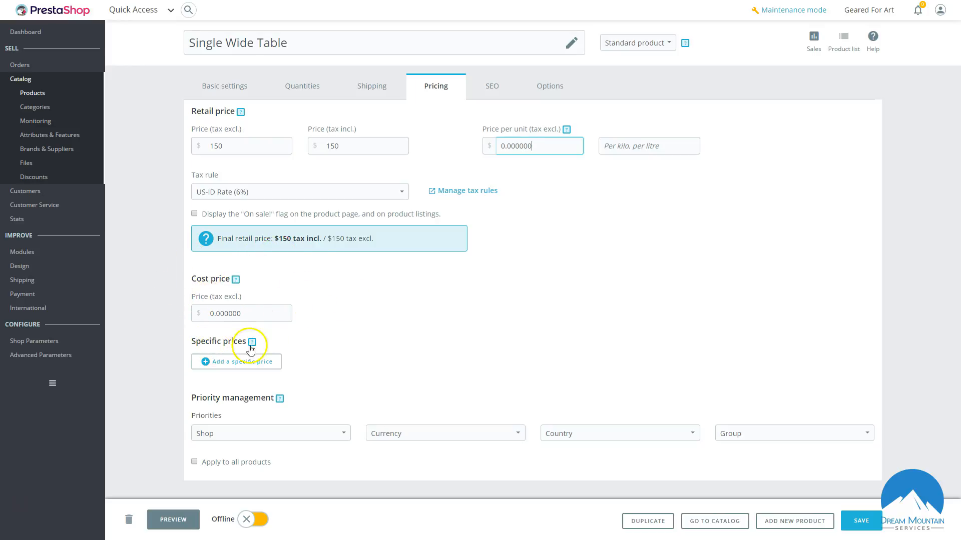
pyautogui.click(269, 315)
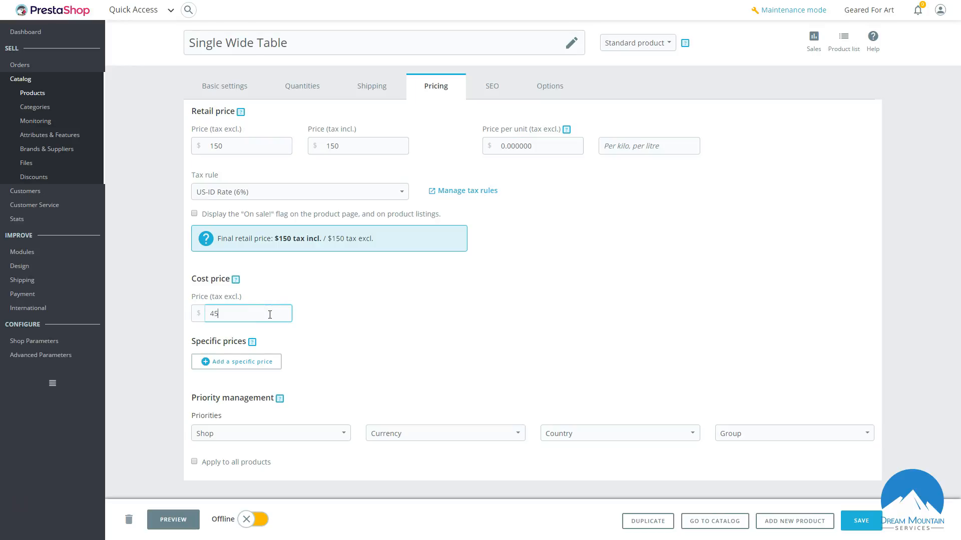
pyautogui.click(429, 300)
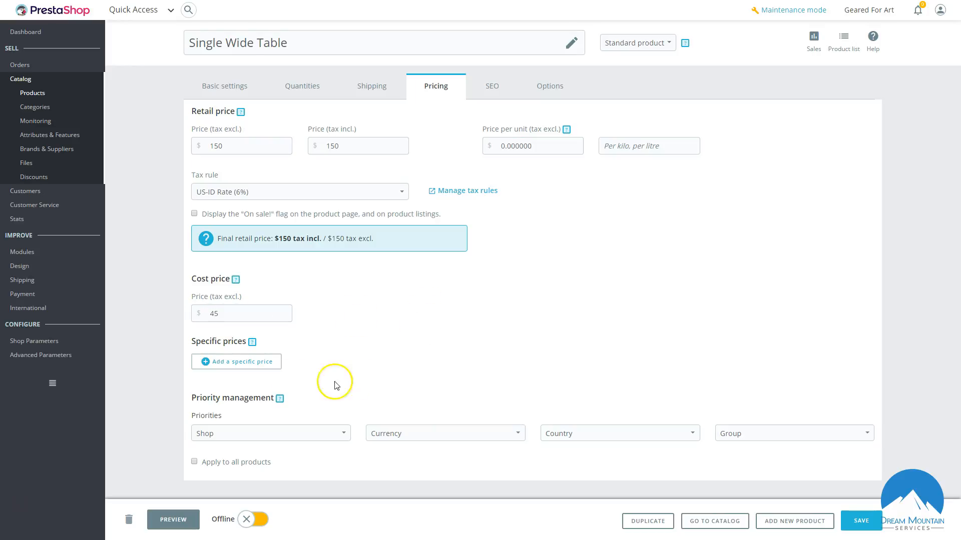
# - Start a specific price for the product and look through its country and customer group conditions
pyautogui.click(239, 365)
pyautogui.scroll(-2, 238, 367)
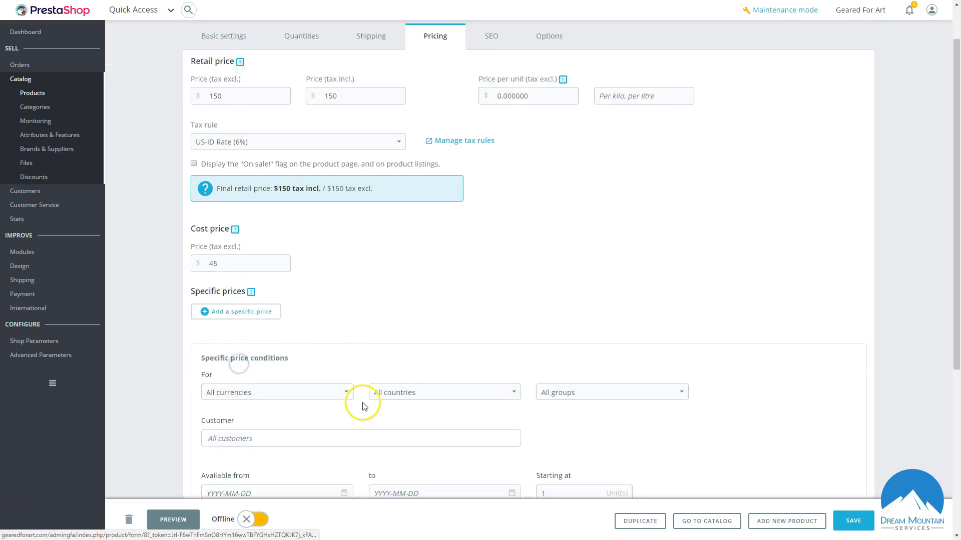
pyautogui.click(414, 343)
pyautogui.click(414, 343)
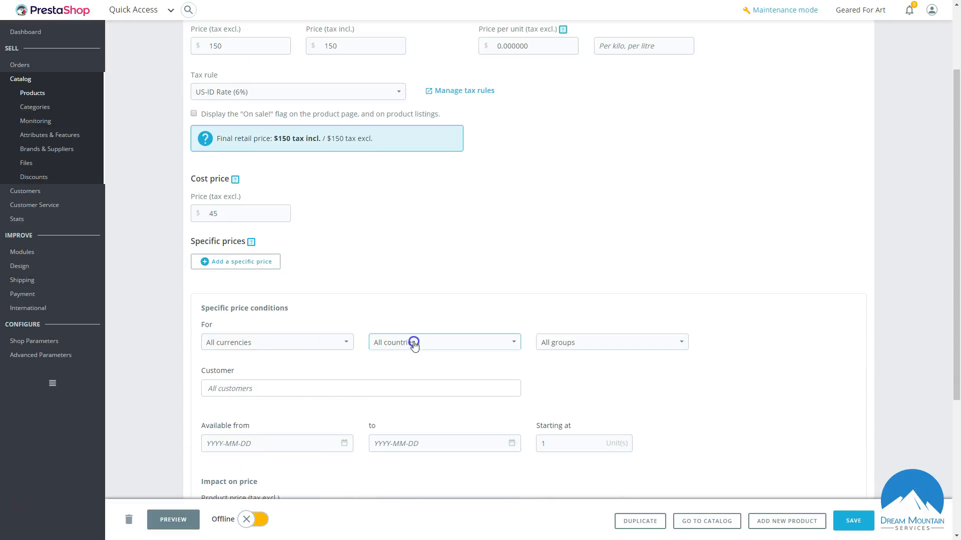
pyautogui.click(421, 342)
pyautogui.click(429, 336)
pyautogui.click(568, 341)
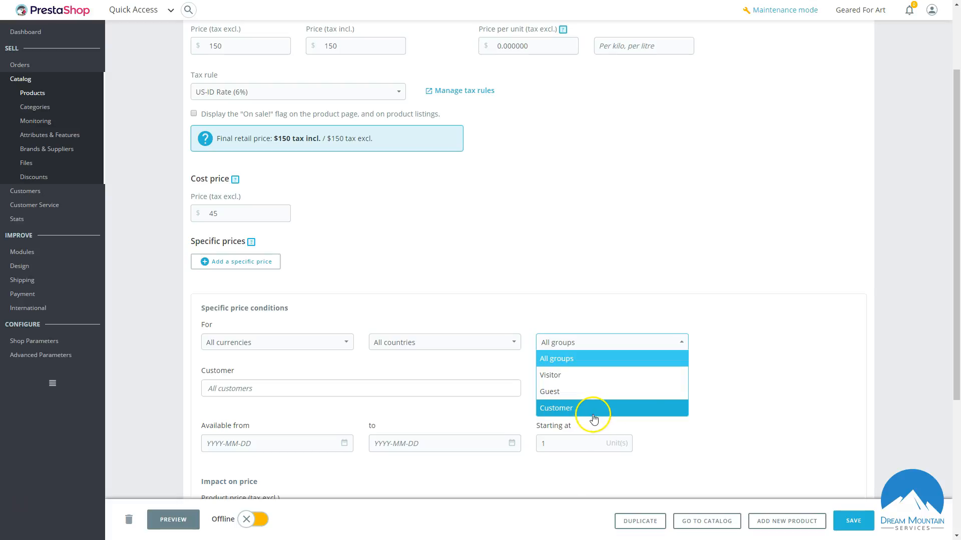
pyautogui.click(773, 417)
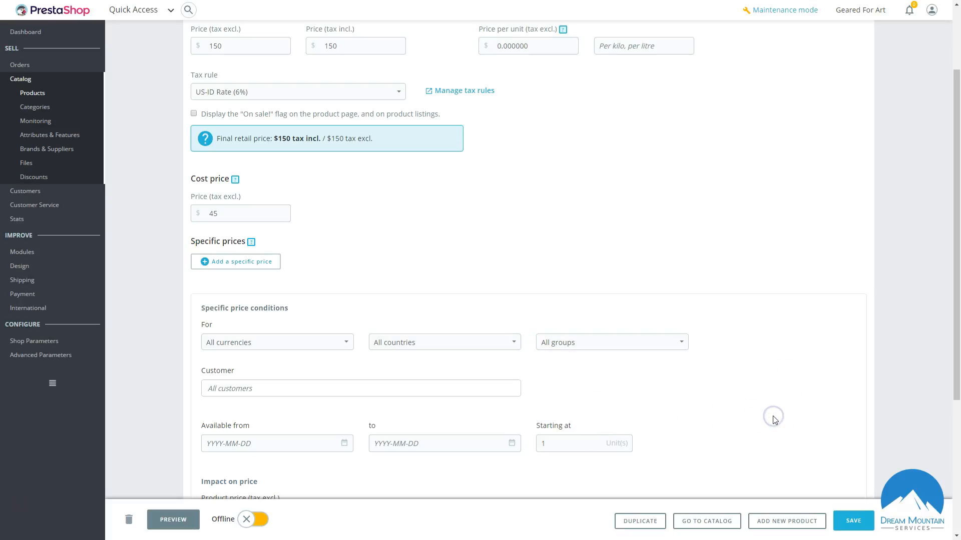
pyautogui.click(600, 343)
pyautogui.click(776, 399)
pyautogui.scroll(-3, 351, 401)
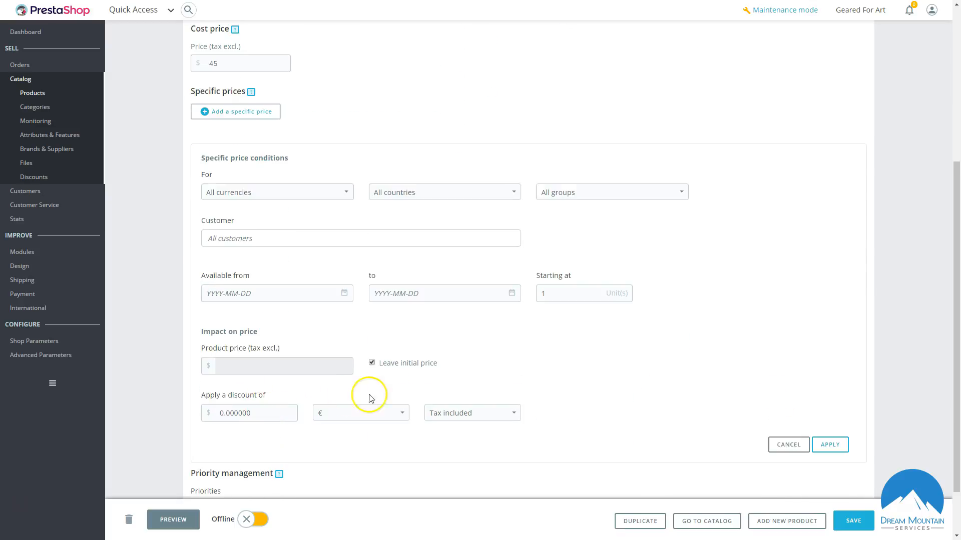
# - Try a discount of 25 in the specific price while leaving the initial price, and cancel the specific price
pyautogui.click(372, 362)
pyautogui.click(328, 365)
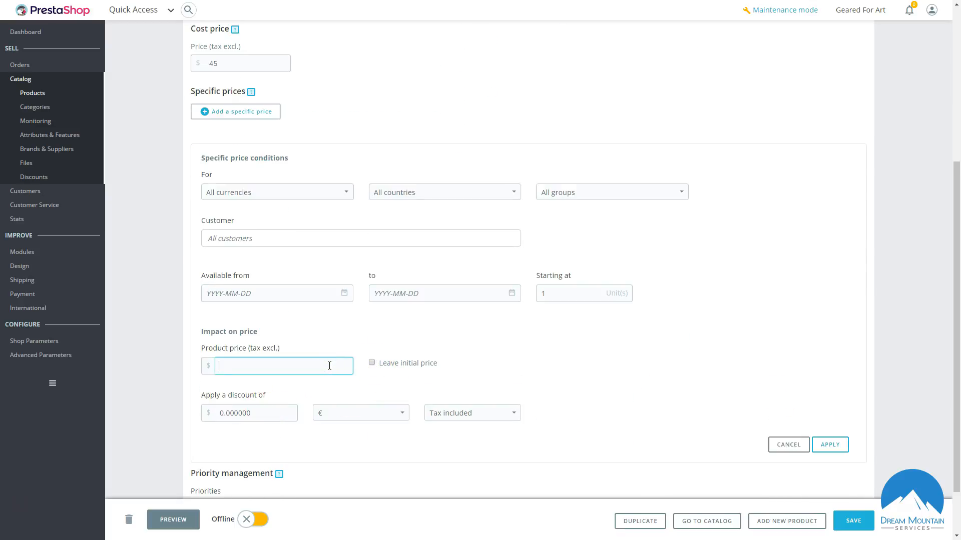
pyautogui.click(511, 350)
pyautogui.click(372, 362)
pyautogui.click(281, 407)
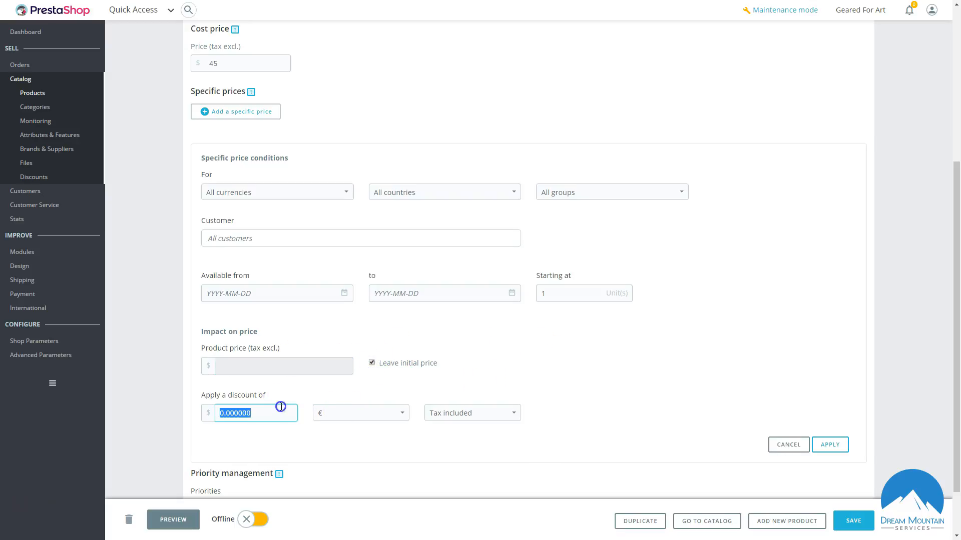
pyautogui.write('25')
pyautogui.click(554, 357)
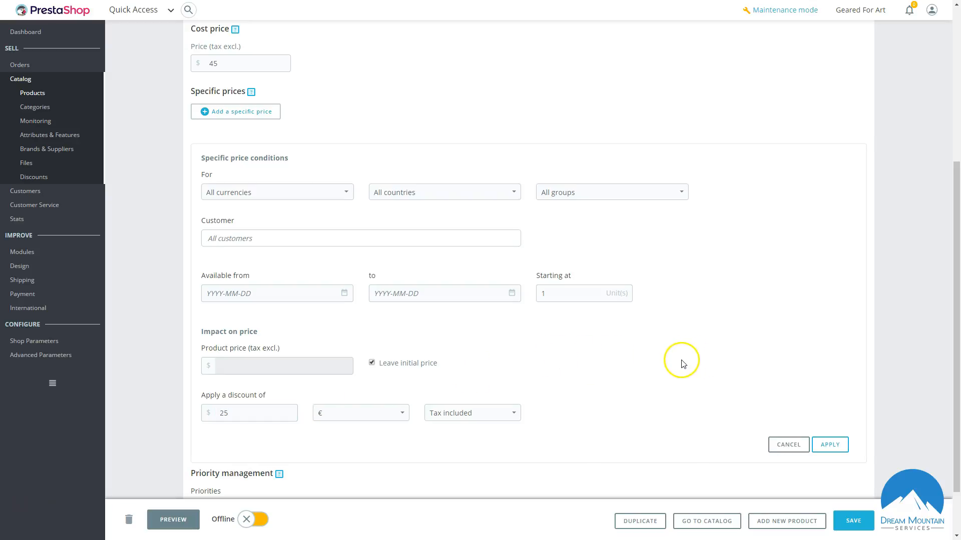
pyautogui.click(789, 444)
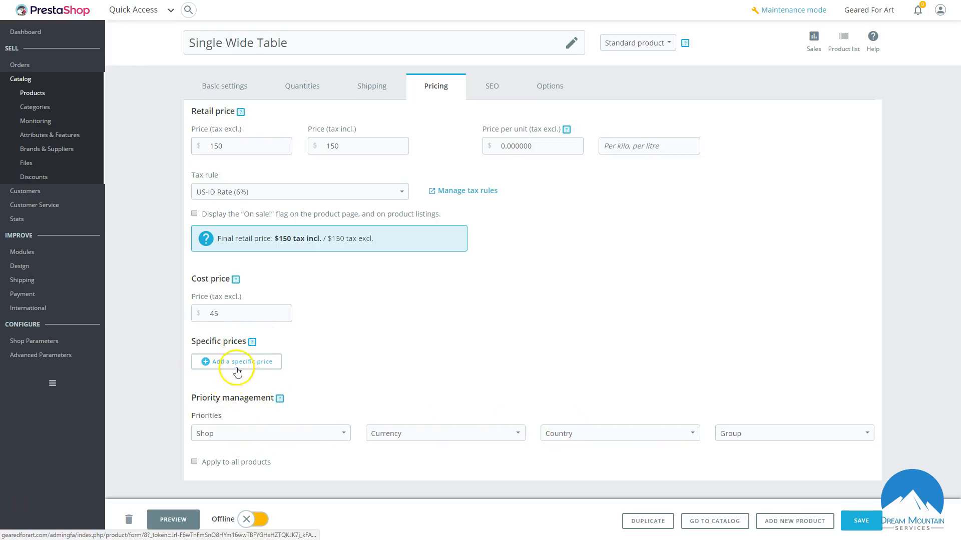
# - Check the pricing priority choices, and examine the meta title and meta description fields in the product's SEO settings
pyautogui.click(778, 437)
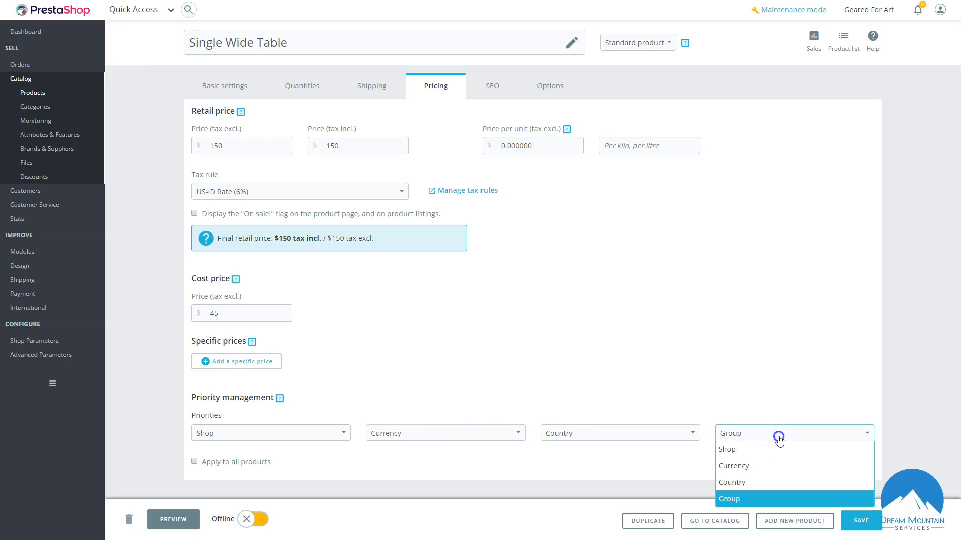
pyautogui.click(779, 440)
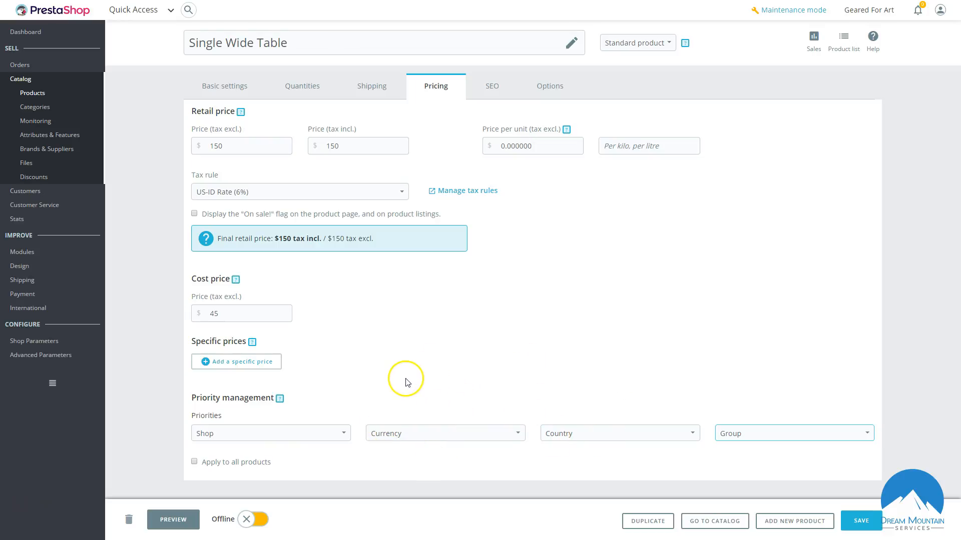
pyautogui.click(489, 94)
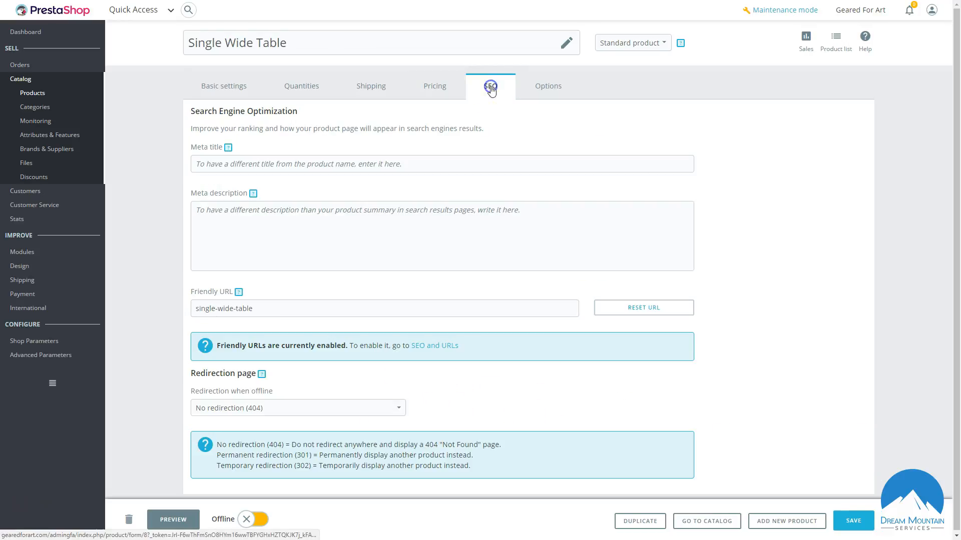
pyautogui.click(422, 166)
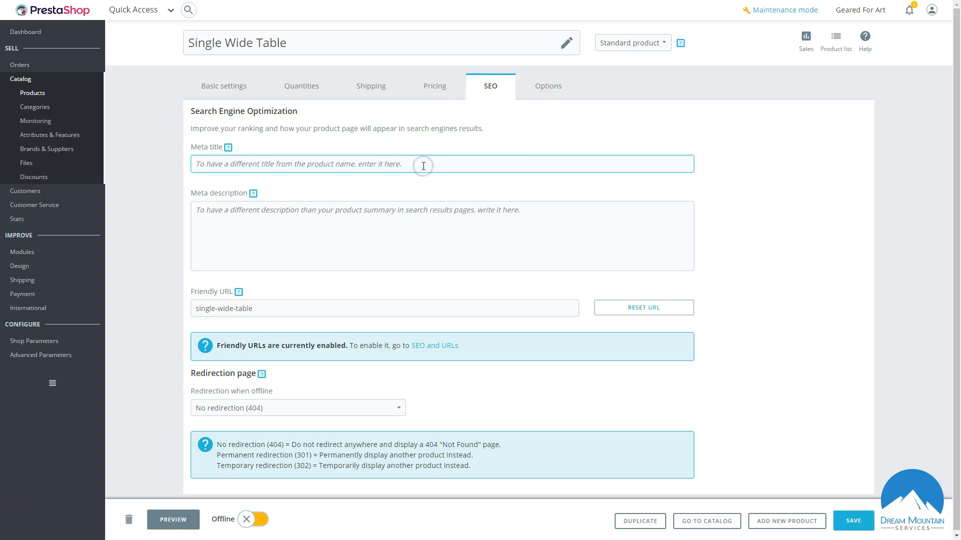
pyautogui.click(389, 236)
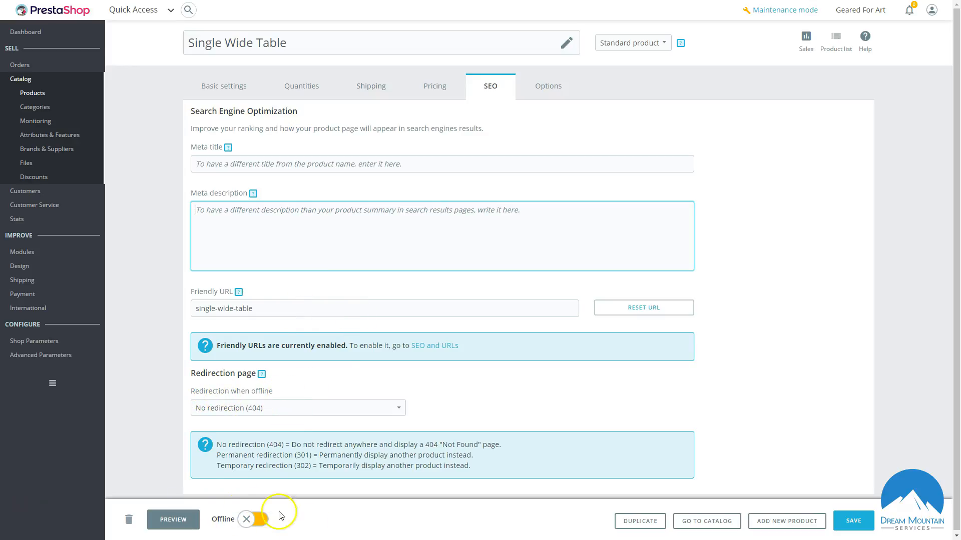
# - Check the redirection choices for when the product is offline, keeping No redirection (404), and look through its visibility choices
pyautogui.click(333, 407)
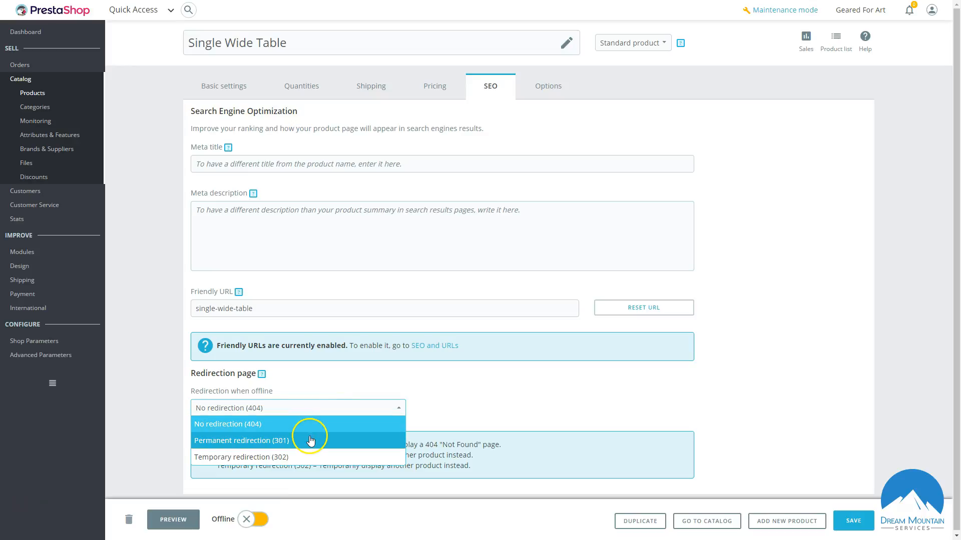
pyautogui.click(311, 424)
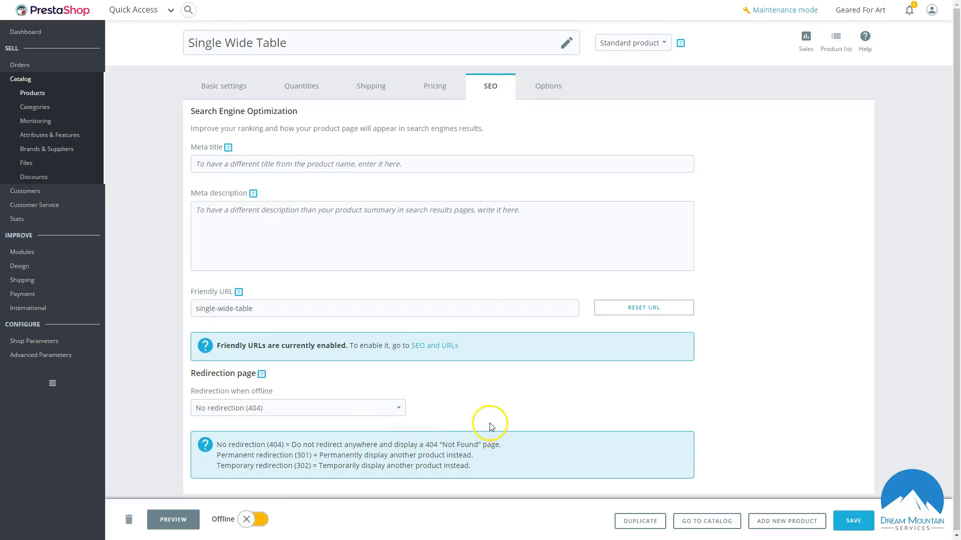
pyautogui.click(554, 88)
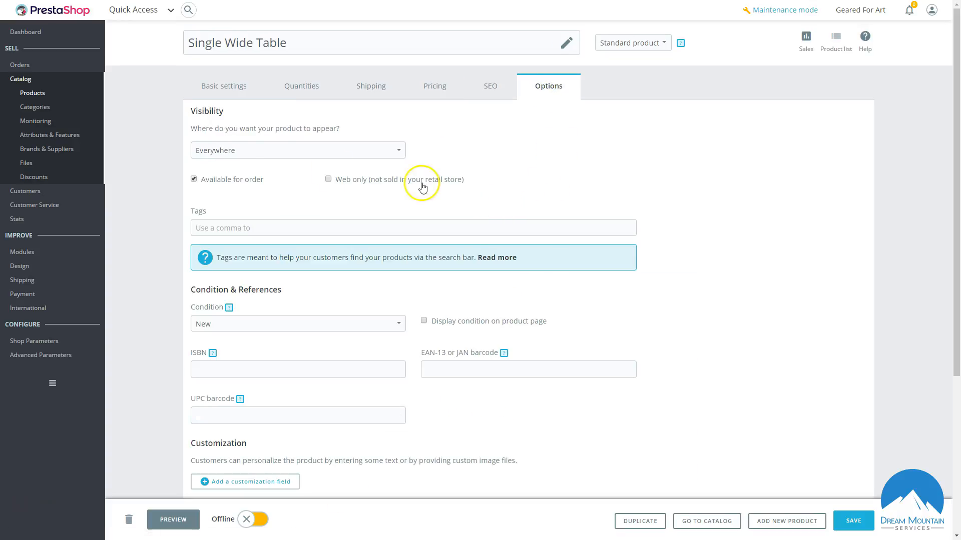
pyautogui.click(266, 149)
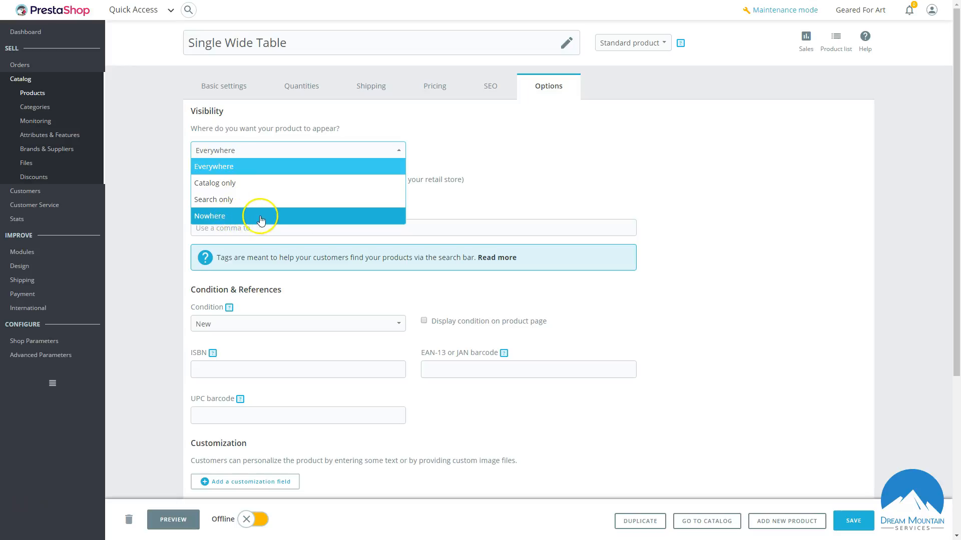
pyautogui.click(554, 175)
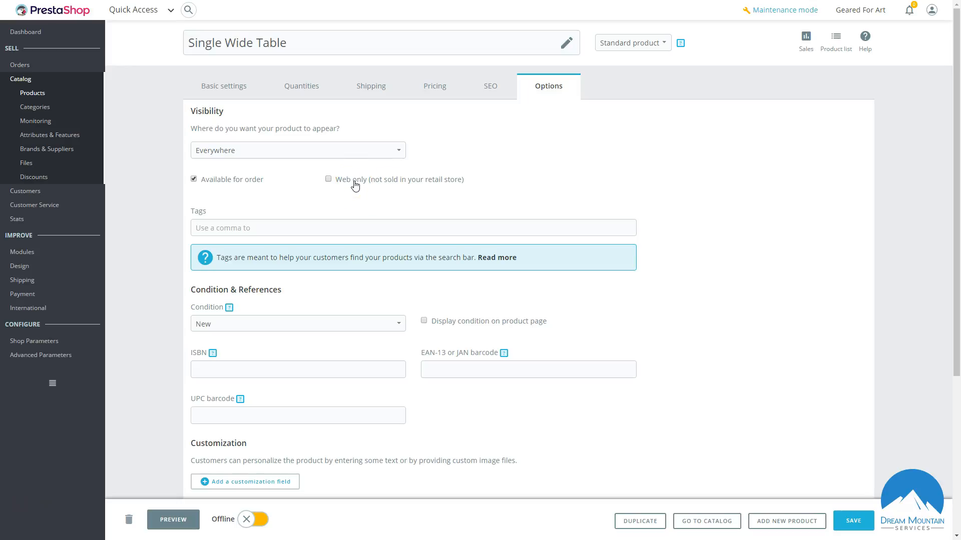
# - Check the product's condition choices, keeping New, and examine the ISBN, EAN-13 or JAN and UPC barcode fields
pyautogui.click(277, 328)
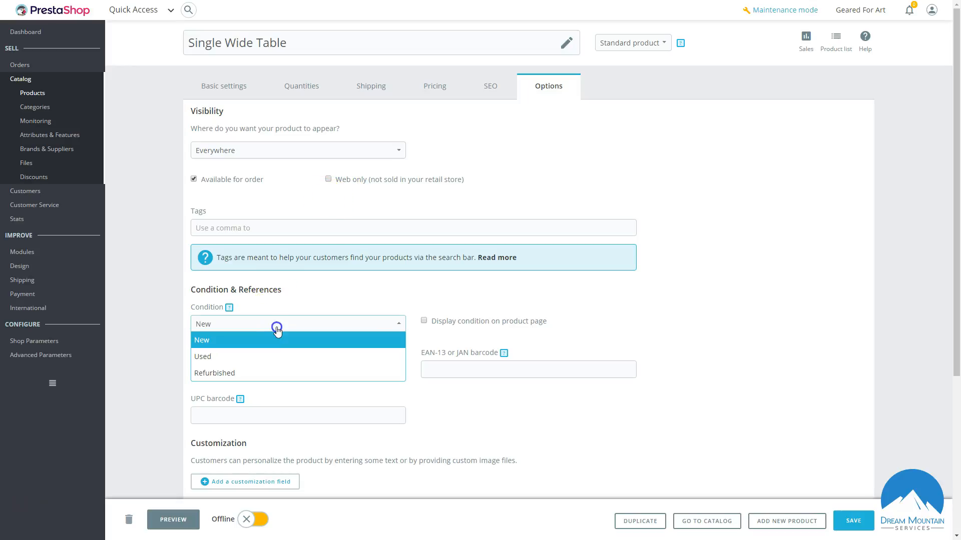
pyautogui.click(324, 340)
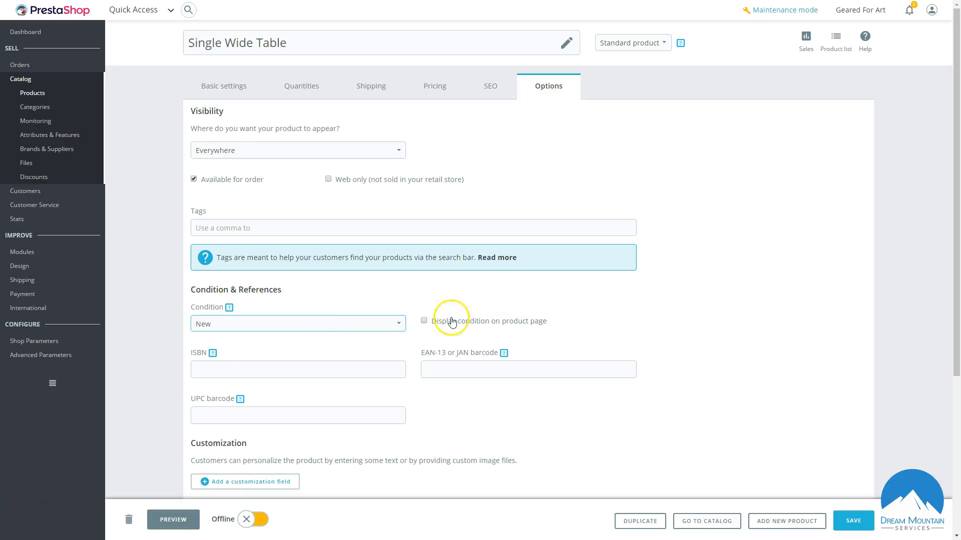
pyautogui.click(291, 371)
pyautogui.click(476, 369)
pyautogui.moveTo(446, 353); pyautogui.dragTo(408, 361)
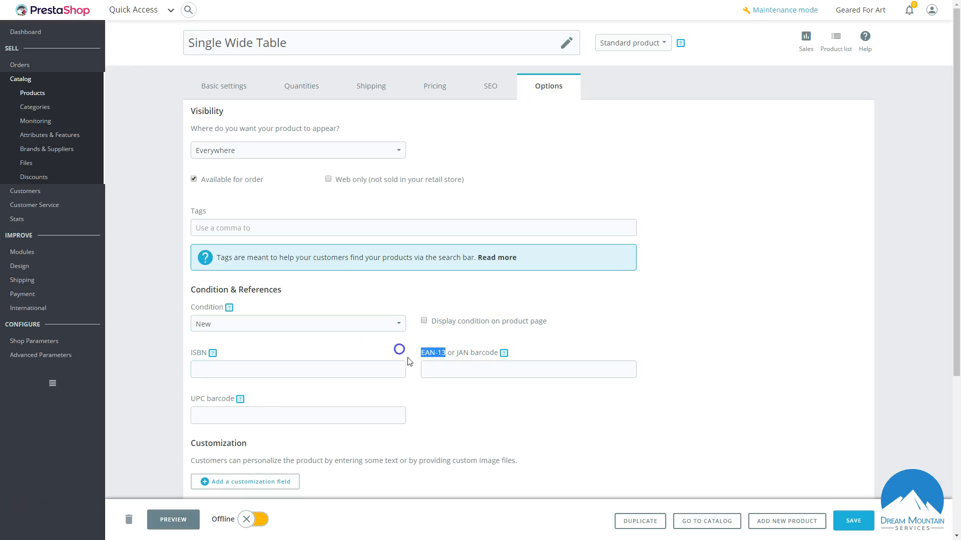
pyautogui.click(314, 415)
# - Associate Fashion Supplier with the product as its default supplier, and examine the supplier reference and price fields
pyautogui.scroll(-5, 315, 395)
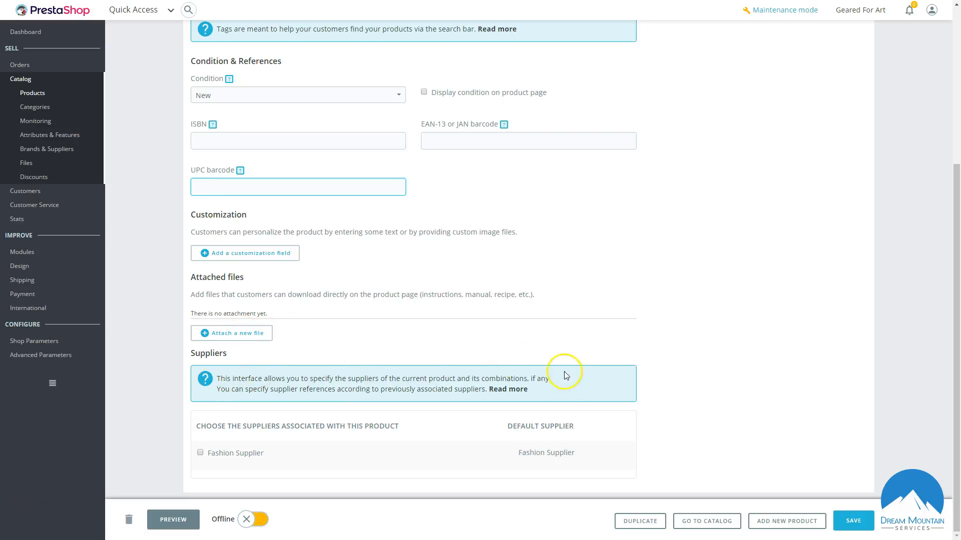
pyautogui.click(199, 453)
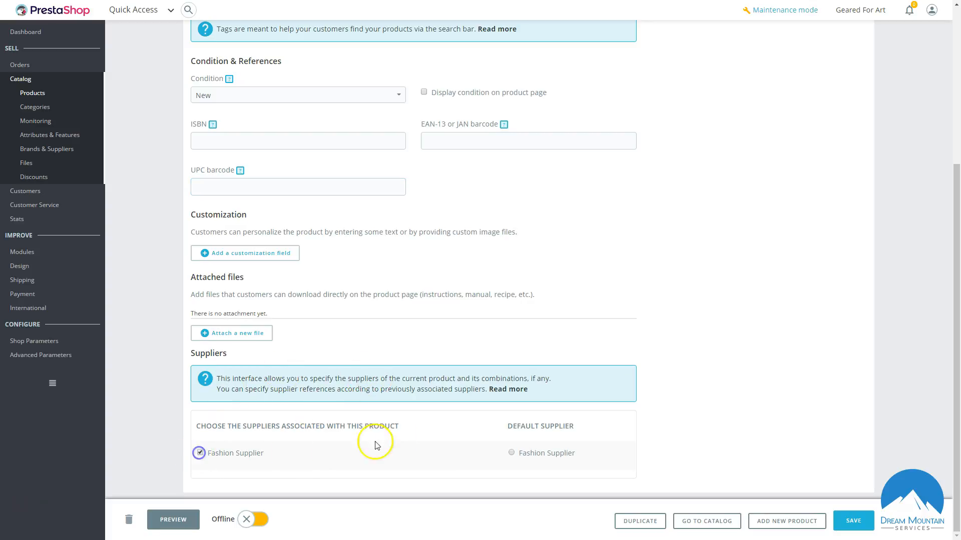
pyautogui.click(533, 454)
pyautogui.scroll(-2, 365, 433)
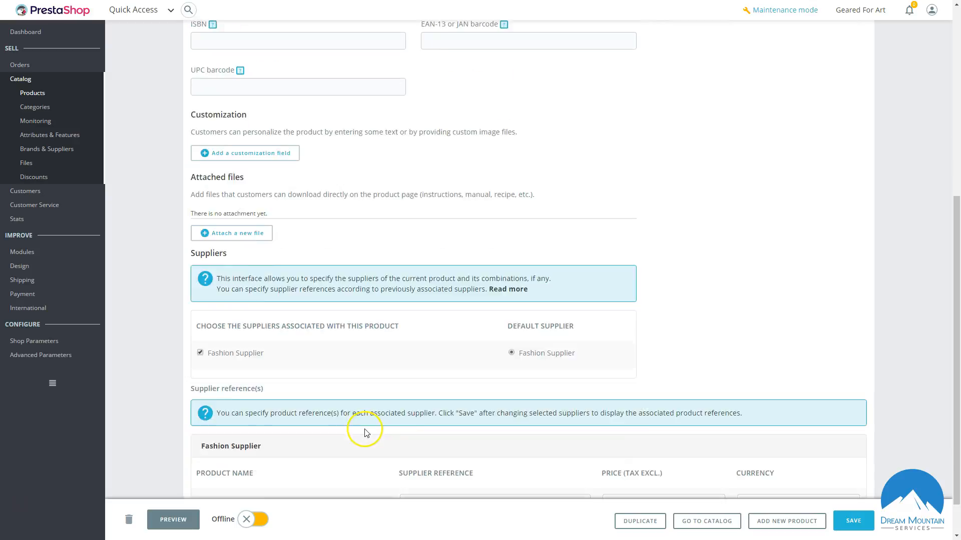
pyautogui.scroll(-1, 365, 432)
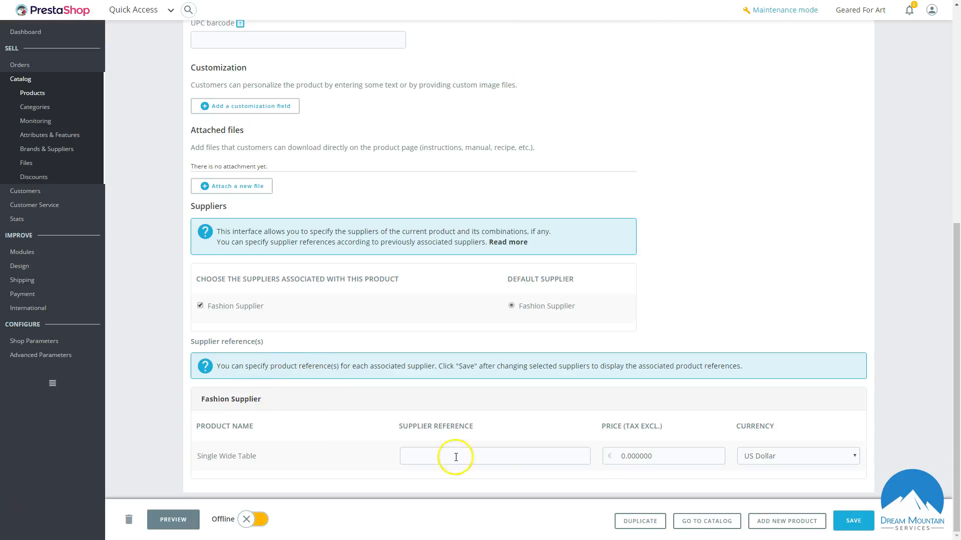
pyautogui.click(532, 460)
pyautogui.doubleClick(678, 457)
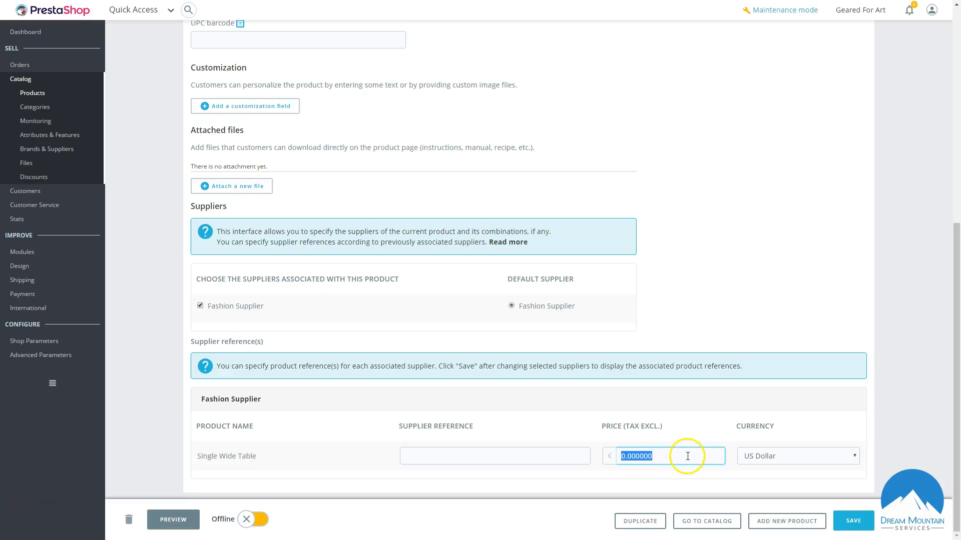
# - Review the product's options once more and look through the available product types
pyautogui.scroll(8, 652, 453)
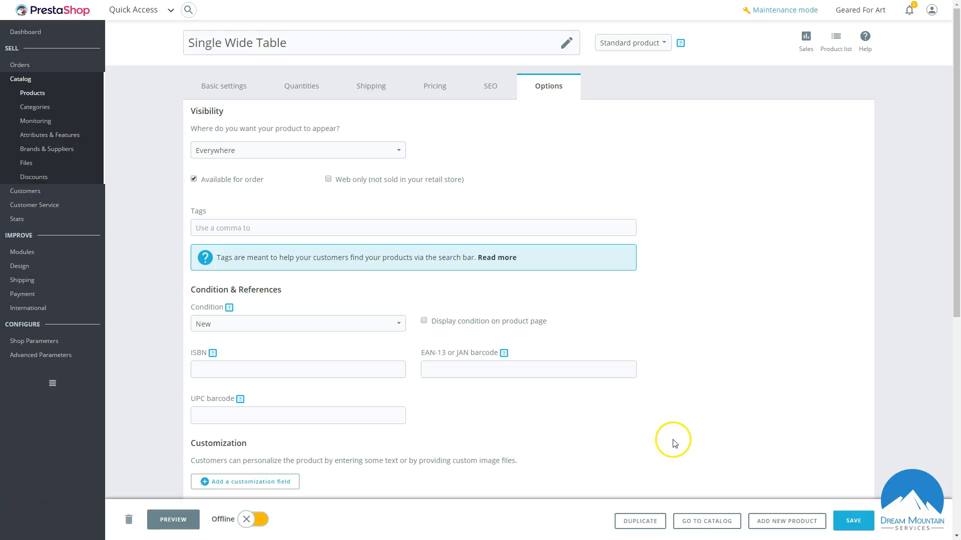
pyautogui.scroll(-3, 676, 443)
pyautogui.scroll(3, 676, 443)
pyautogui.click(655, 45)
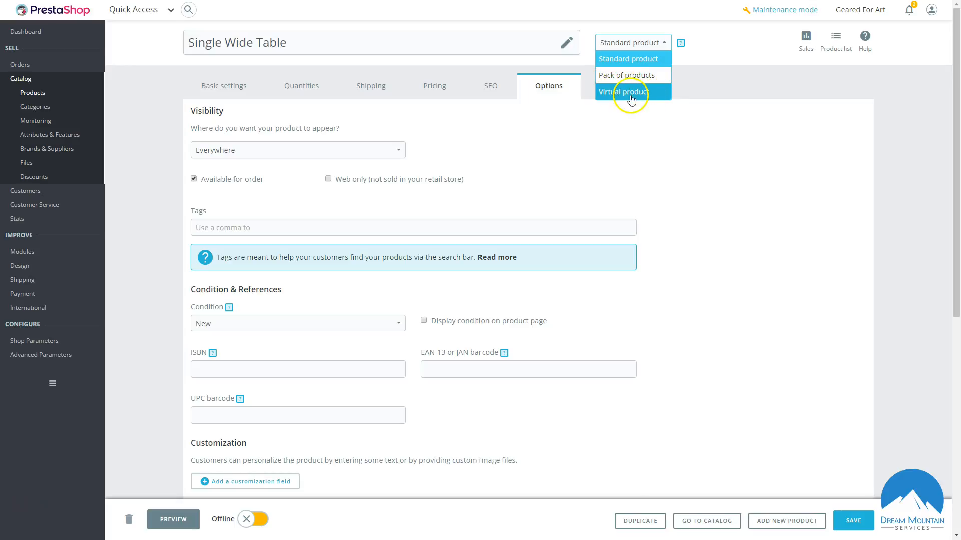
# - Change the Single Wide Table from a simple product to a product with combinations, and go to its combinations settings
pyautogui.click(236, 97)
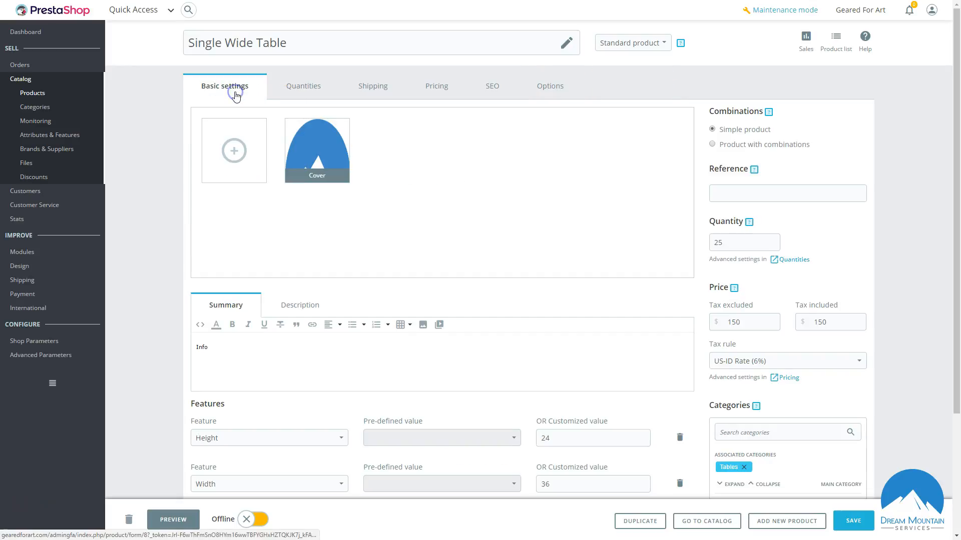
pyautogui.click(731, 145)
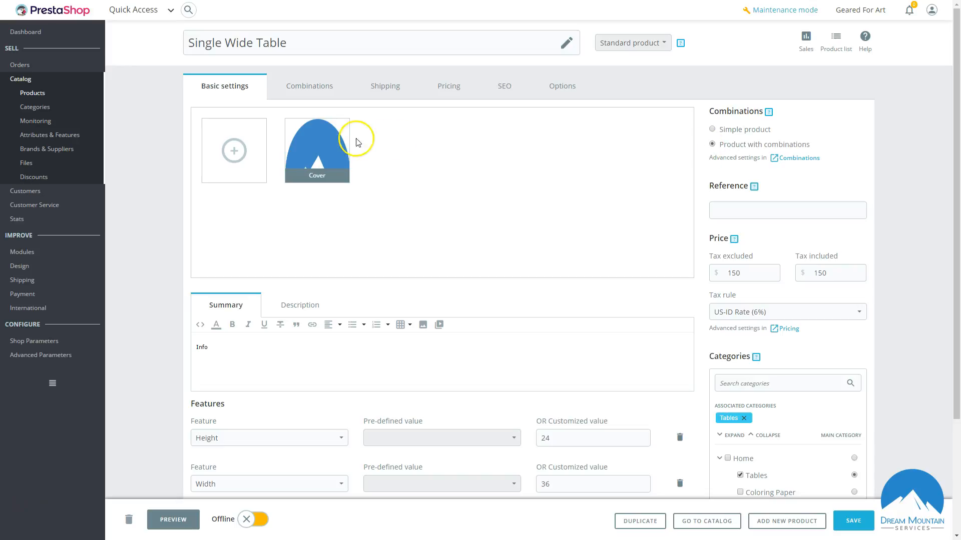
pyautogui.click(319, 83)
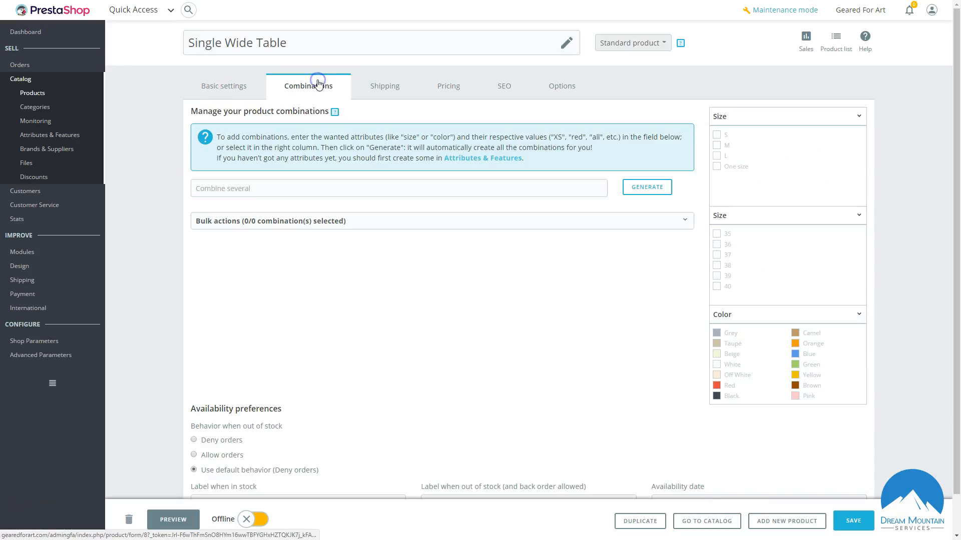
pyautogui.scroll(-1, 393, 270)
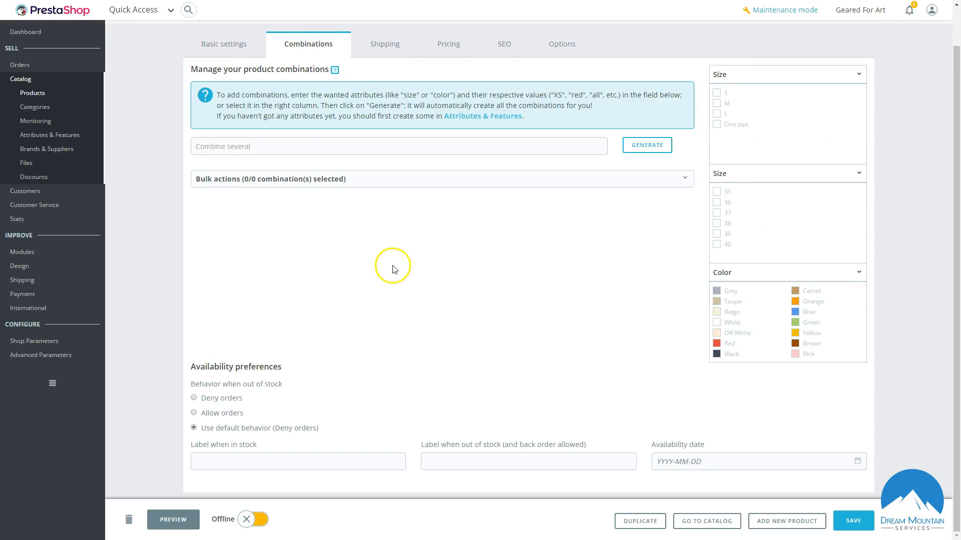
pyautogui.scroll(1, 525, 269)
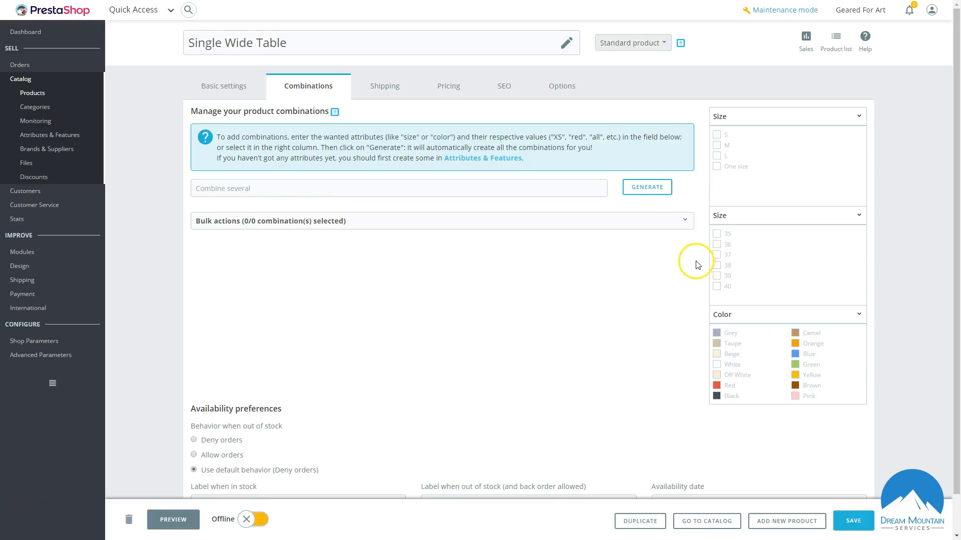
# - Examine the bulk action fields for combinations and the Size attribute group with S, M, L and One size
pyautogui.click(418, 229)
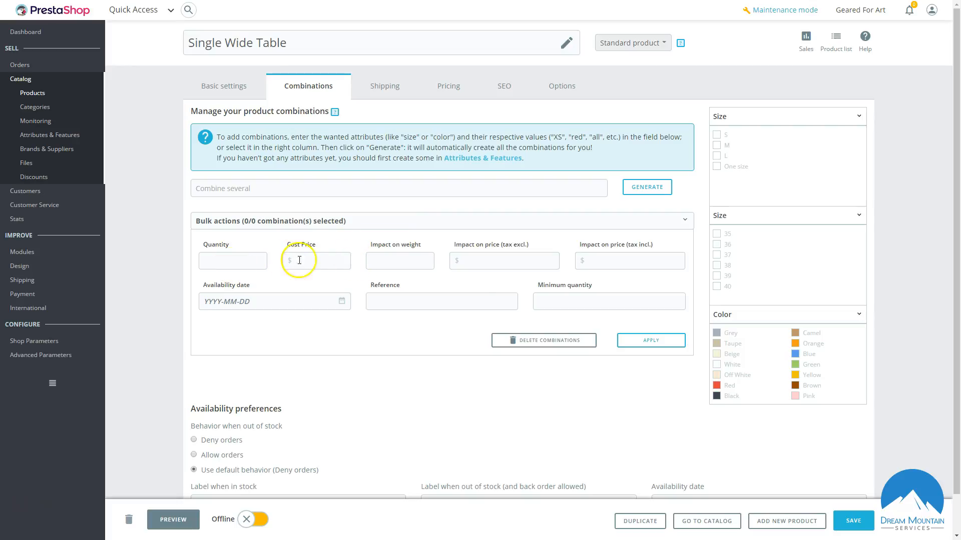
pyautogui.click(503, 220)
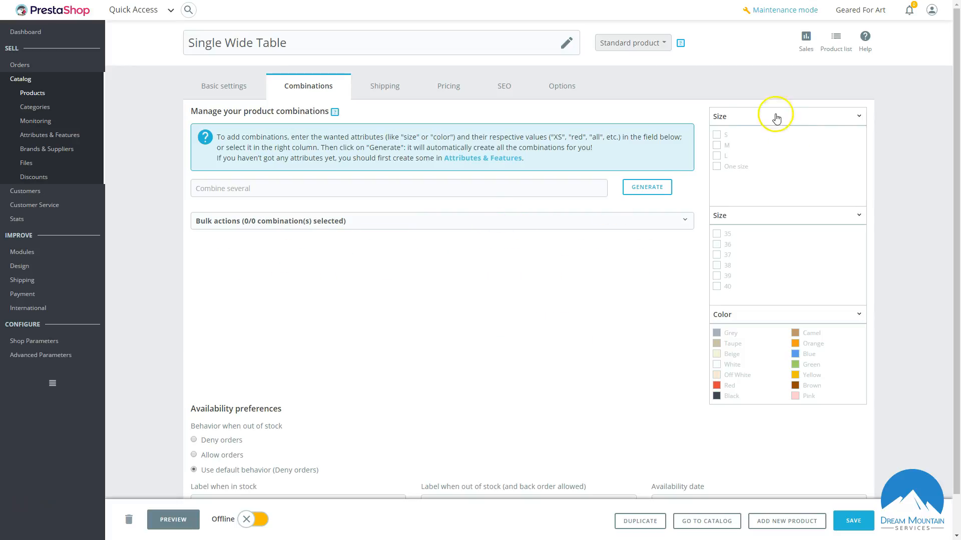
pyautogui.click(736, 117)
pyautogui.click(736, 118)
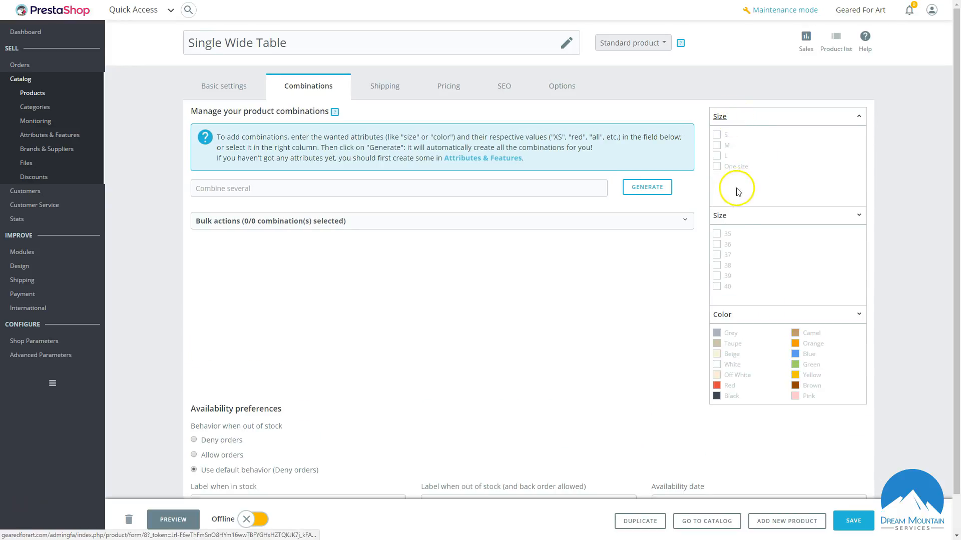
# - Generate product combinations from sizes 36, 37, 38 and 39 with the colors Orange, Blue and Green
pyautogui.click(717, 245)
pyautogui.click(717, 255)
pyautogui.click(717, 265)
pyautogui.click(717, 276)
pyautogui.click(796, 346)
pyautogui.click(797, 356)
pyautogui.click(797, 364)
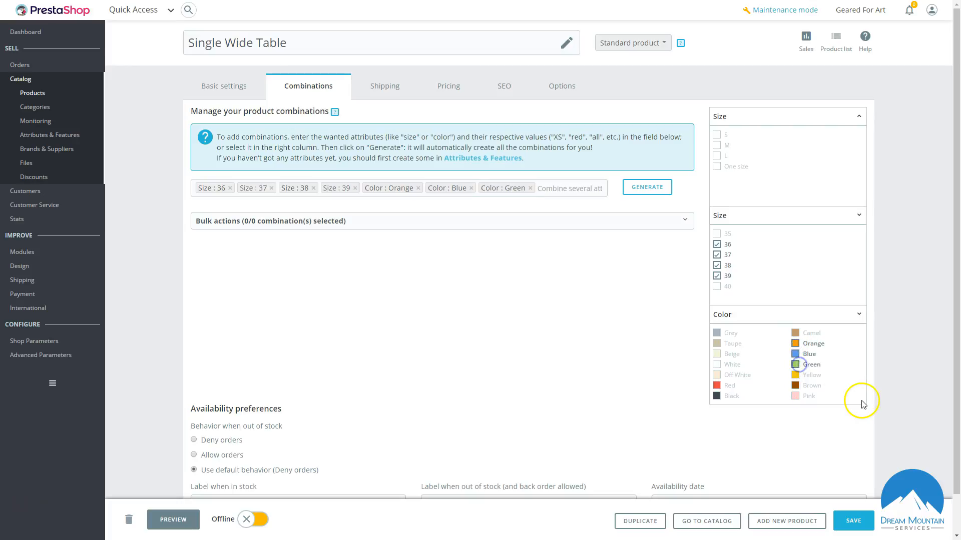
pyautogui.click(654, 193)
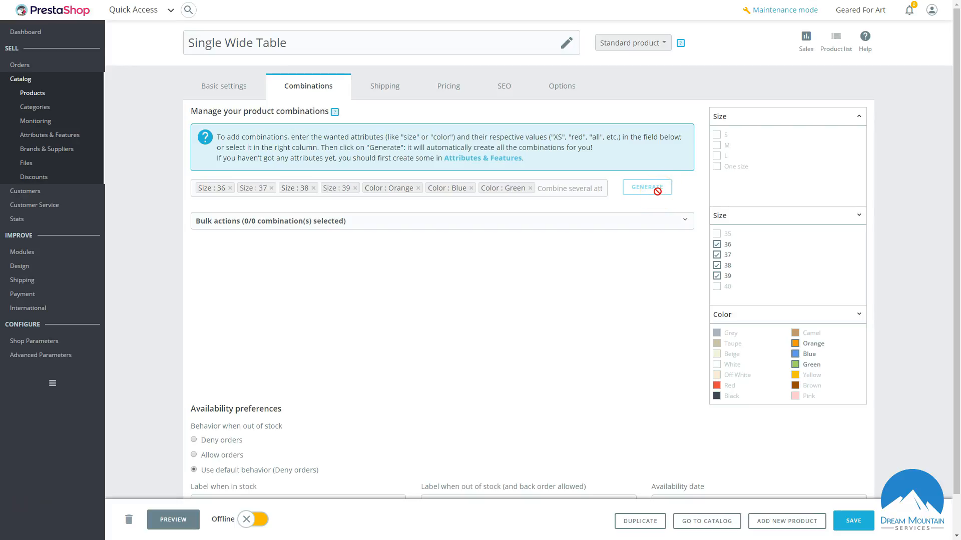
# - Set the impact on price to 50 for the size 36 Orange combination and -25 for the size 36 Blue one
pyautogui.scroll(-1, 542, 298)
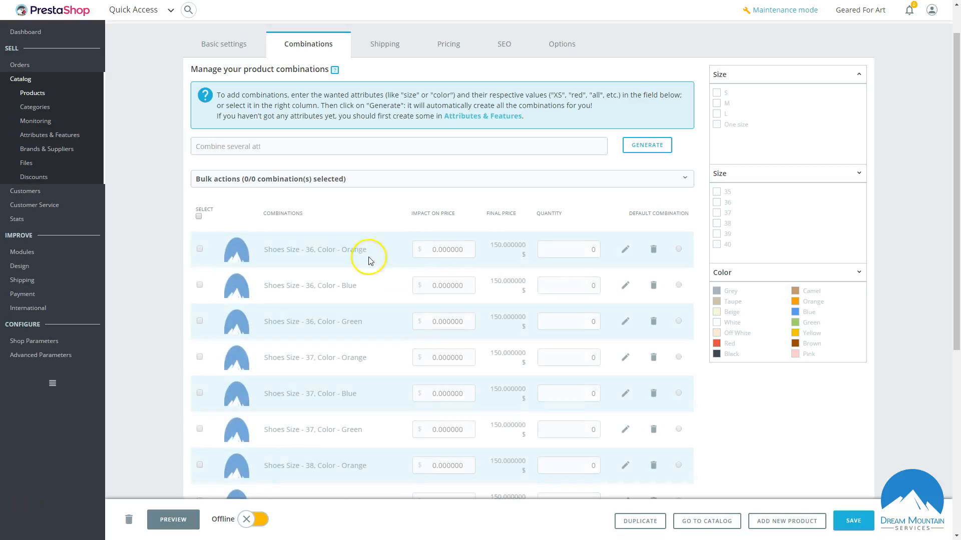
pyautogui.scroll(-7, 377, 242)
pyautogui.scroll(7, 400, 266)
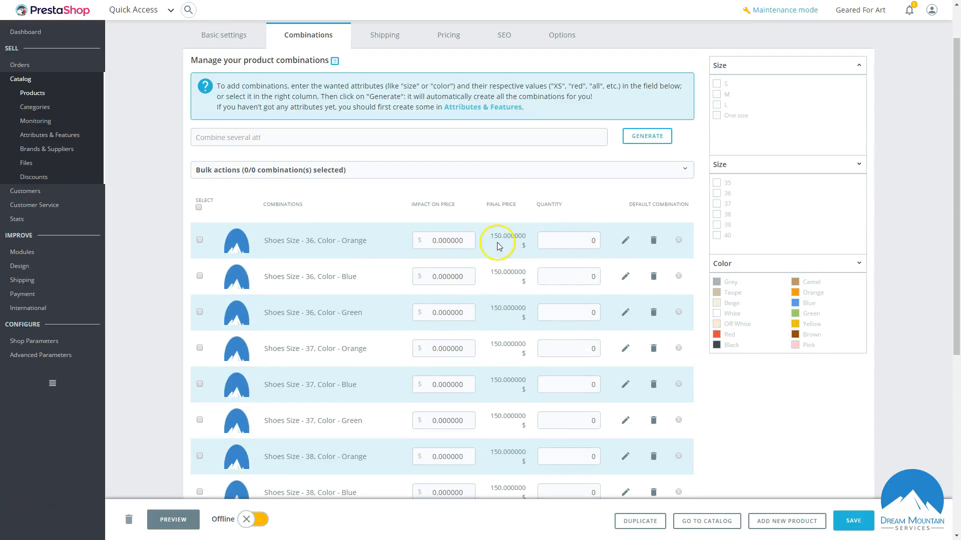
pyautogui.click(467, 239)
pyautogui.click(466, 239)
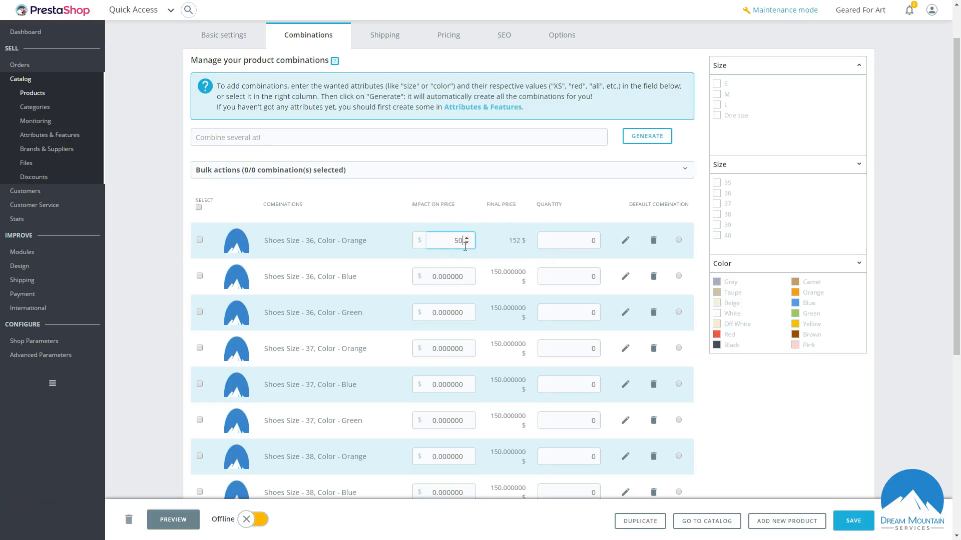
pyautogui.click(435, 276)
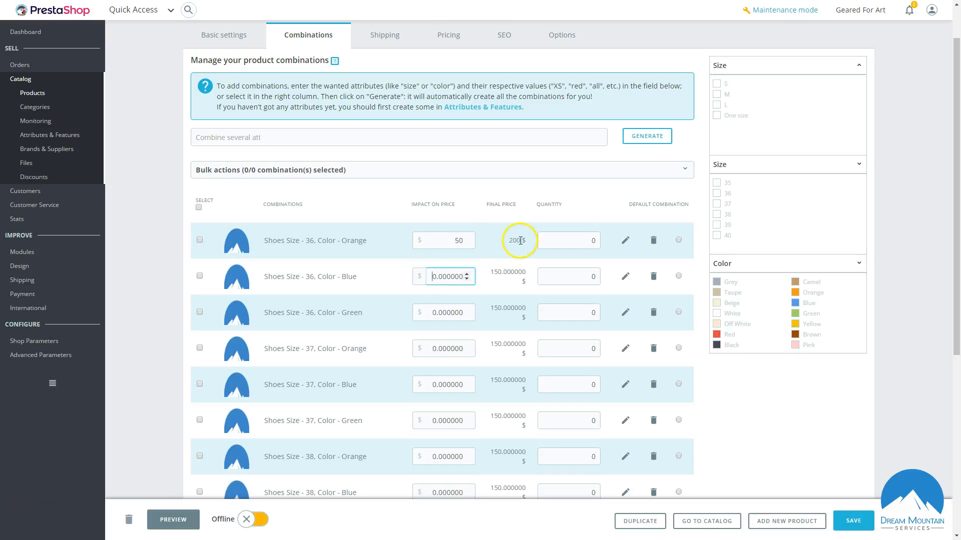
pyautogui.doubleClick(433, 276)
pyautogui.write('-25')
pyautogui.click(484, 212)
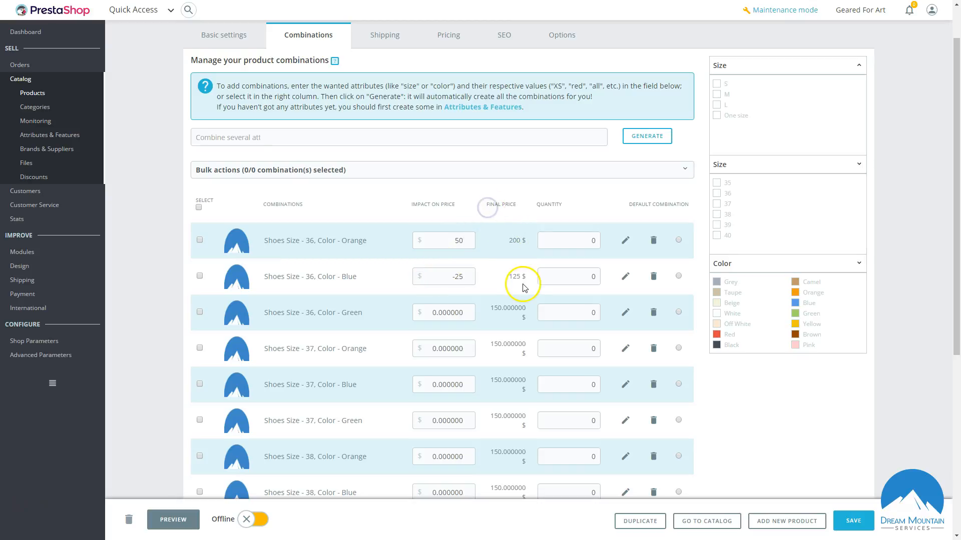
# - Set the quantity to 1 for the size 36 Orange combination and 52 for the size 36 Blue one
pyautogui.doubleClick(585, 241)
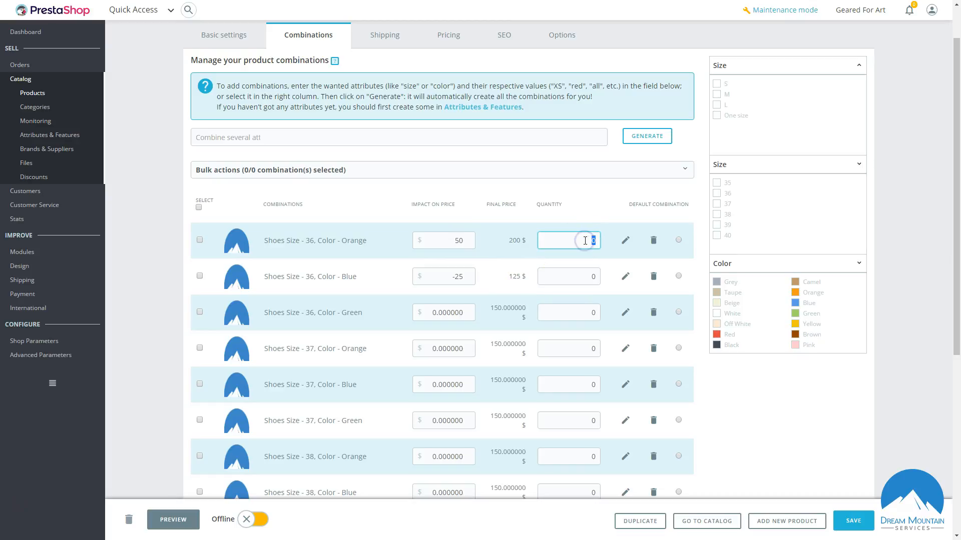
pyautogui.doubleClick(588, 276)
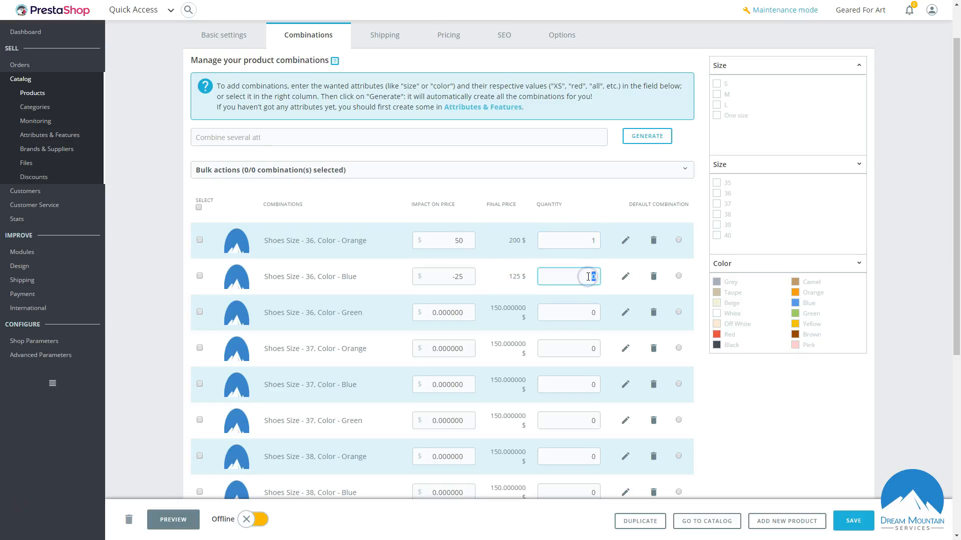
pyautogui.click(586, 316)
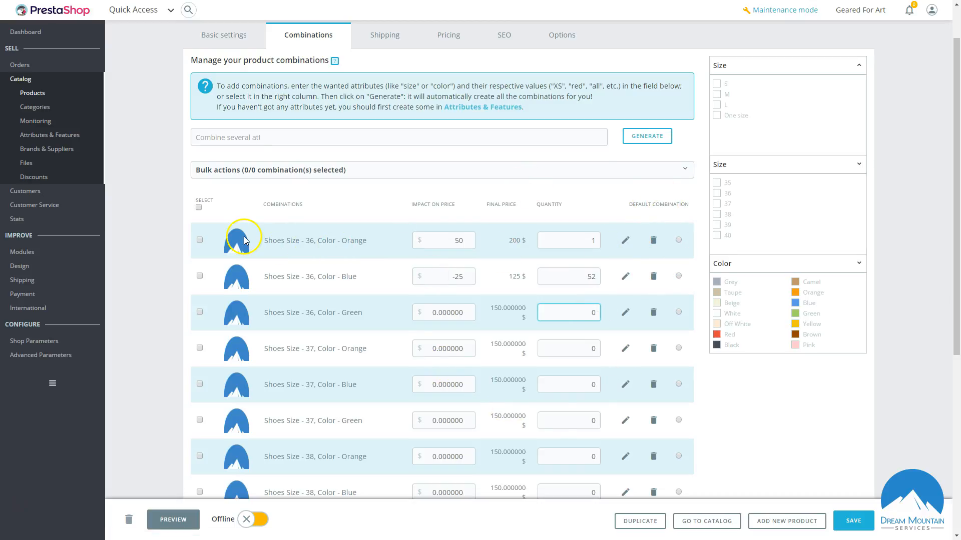
# - Assign the Dream Mountain Services logo image to the size 36 Orange combination in its details
pyautogui.click(625, 242)
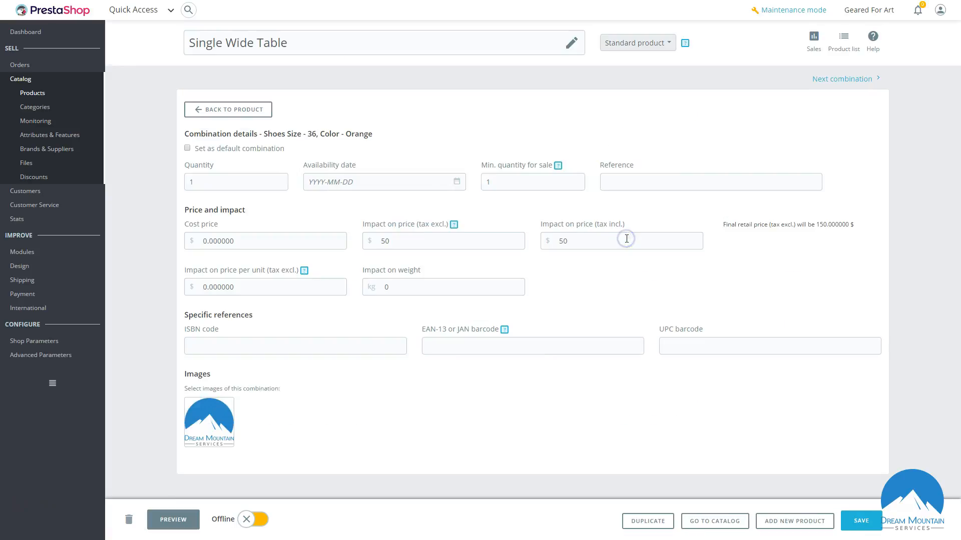
pyautogui.click(215, 406)
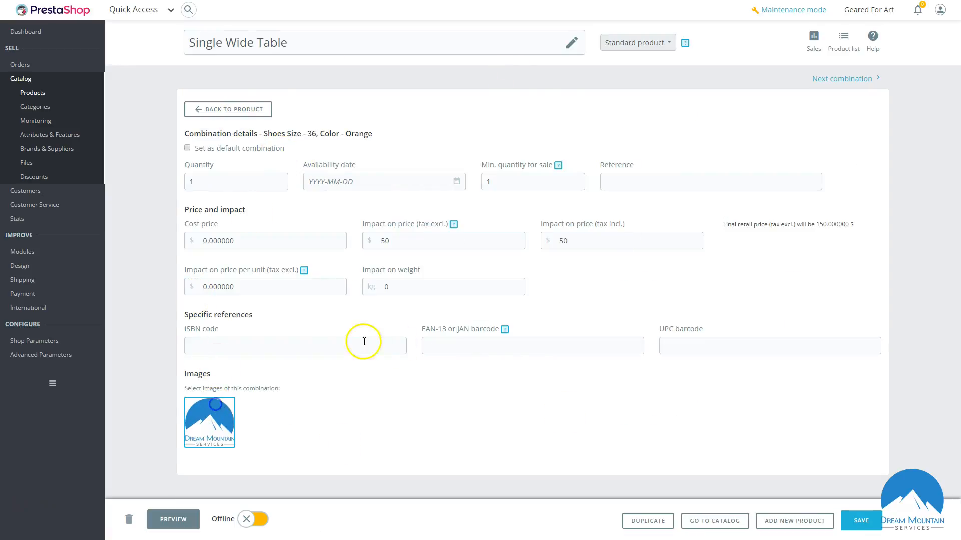
# - Check the UPC barcode and reference fields of the size 36 Orange combination and return to the product's combinations
pyautogui.click(697, 346)
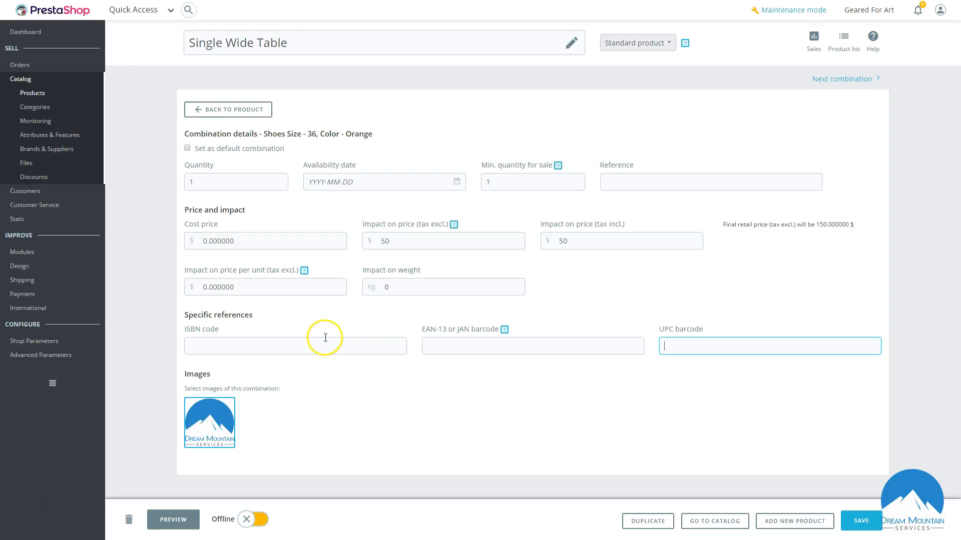
pyautogui.click(643, 176)
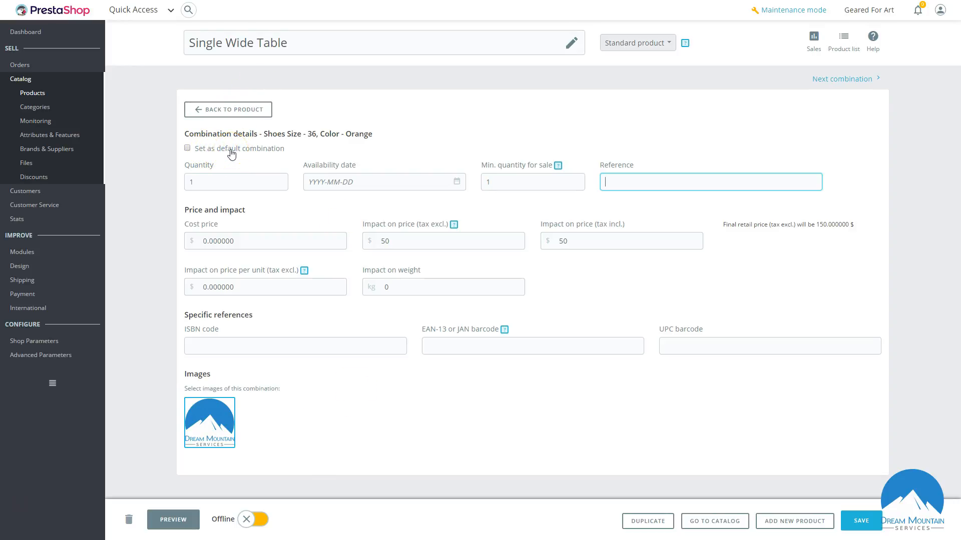
pyautogui.click(240, 109)
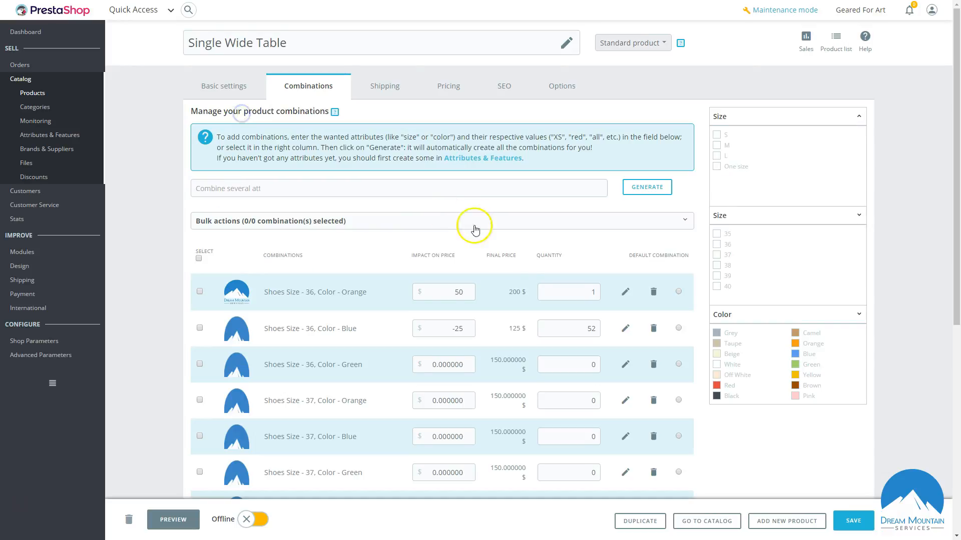
# - Review the generated combinations and the availability preferences below them, and go back to the product's basic settings
pyautogui.scroll(-10, 446, 253)
pyautogui.scroll(4, 513, 259)
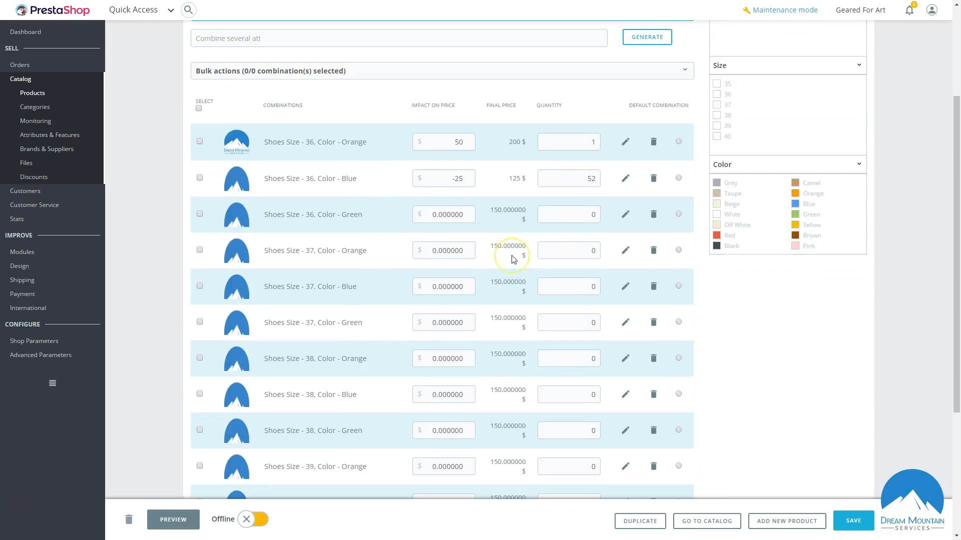
pyautogui.scroll(-4, 513, 260)
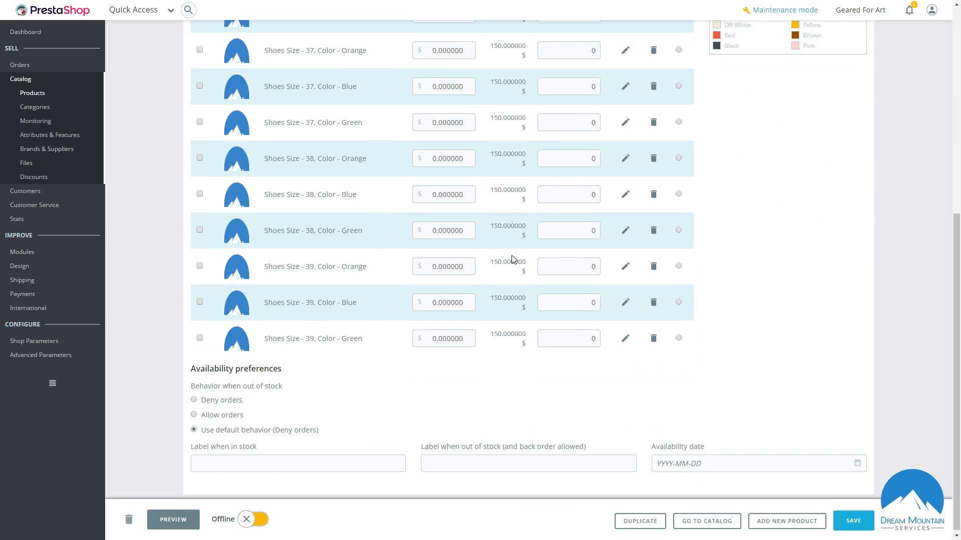
pyautogui.scroll(7, 708, 295)
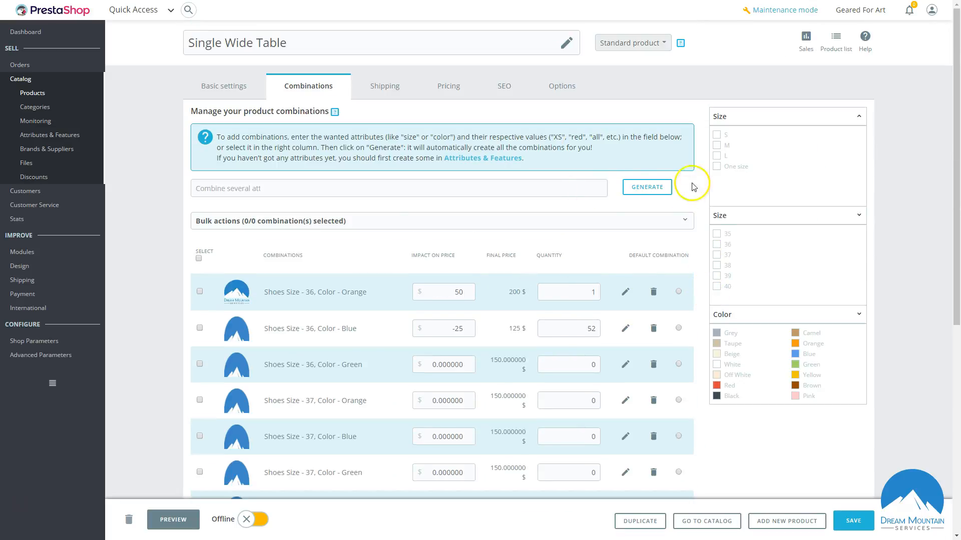
pyautogui.click(223, 89)
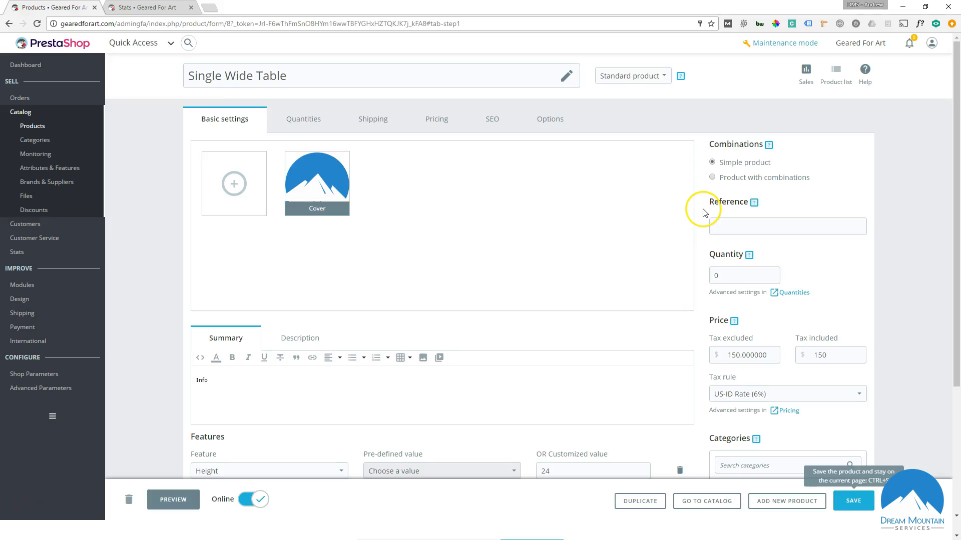
# - Switch the Single Wide Table product offline and back online
pyautogui.scroll(-4, 378, 391)
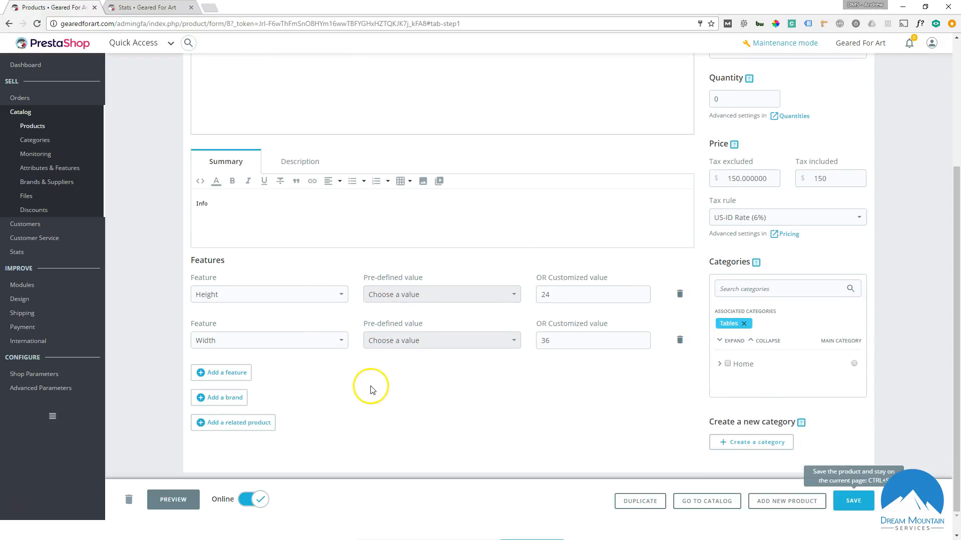
pyautogui.click(248, 502)
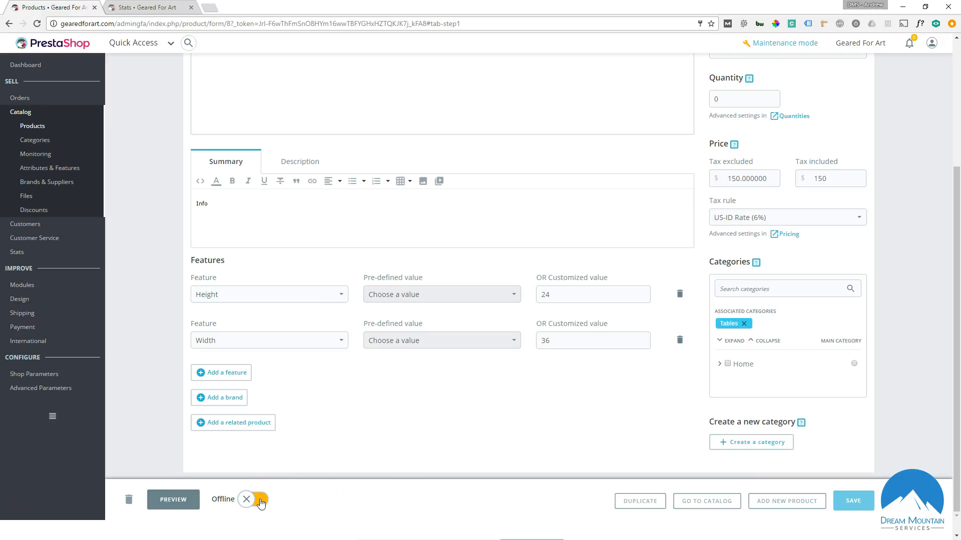
pyautogui.click(261, 504)
pyautogui.click(261, 501)
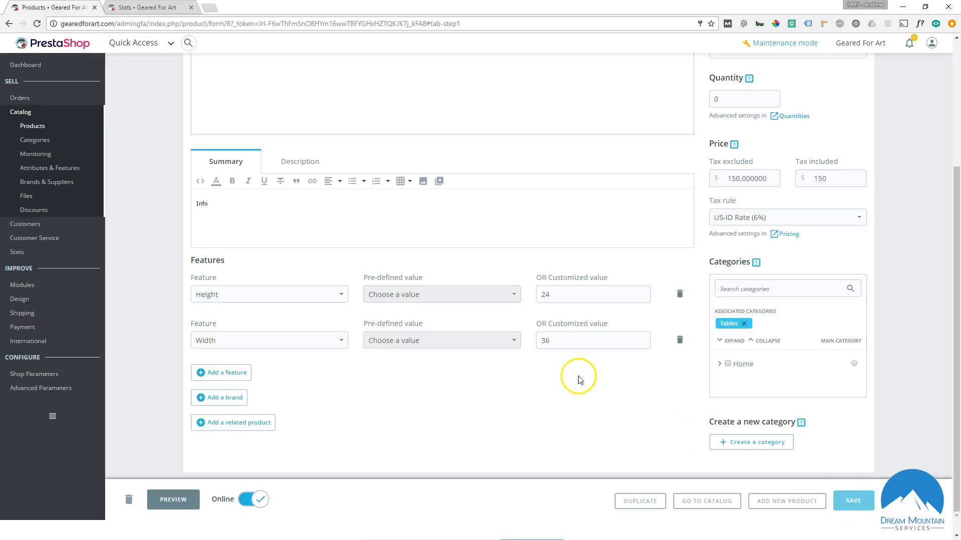
pyautogui.scroll(4, 573, 376)
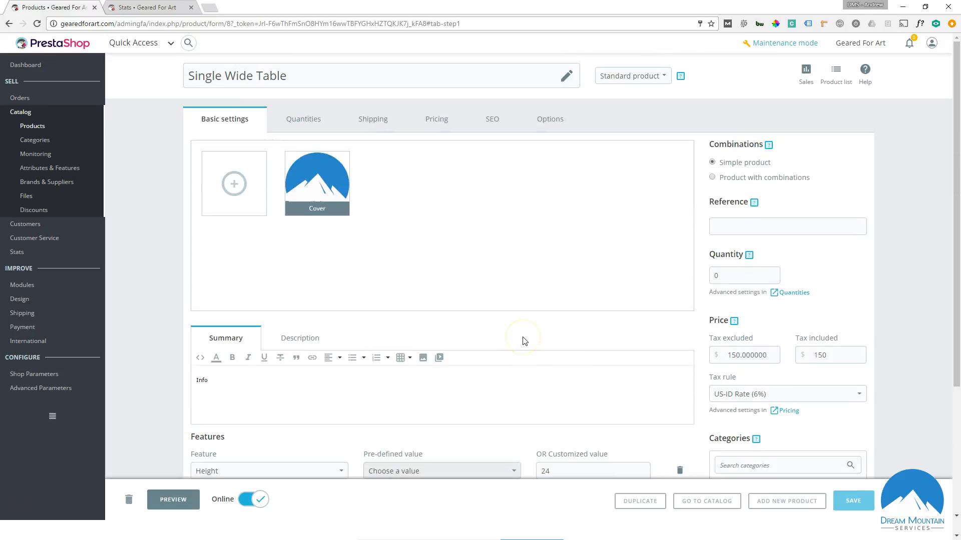